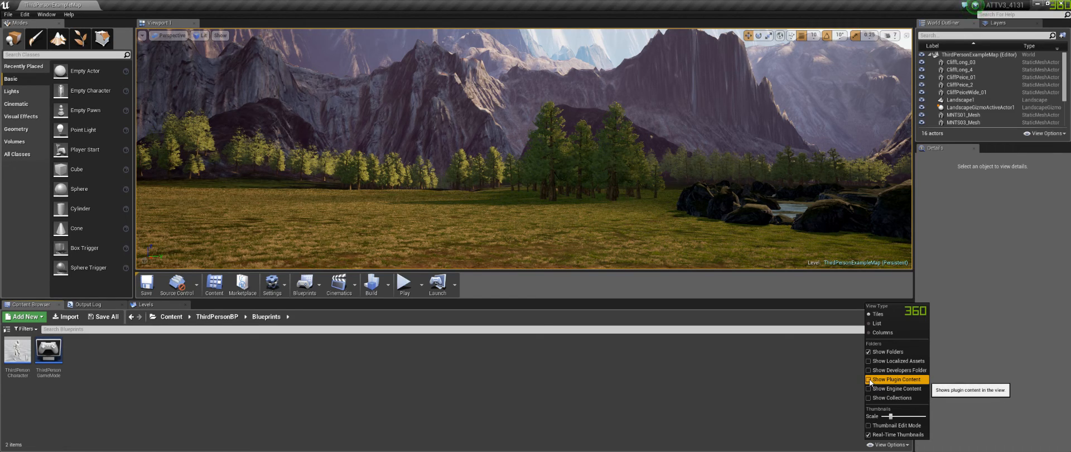
Step: Turn on Show Plugin Content in the content browser's view options and reveal the folder tree
left_click(874, 381)
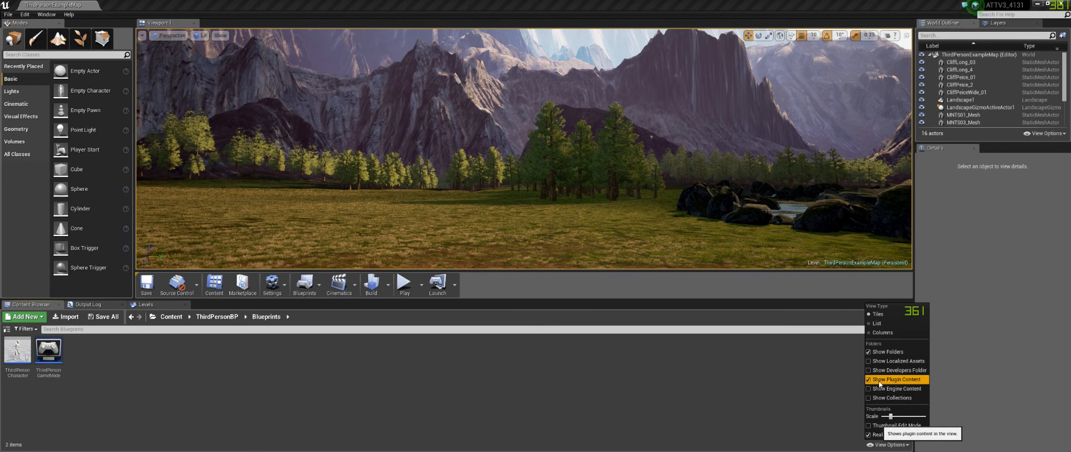
left_click(888, 444)
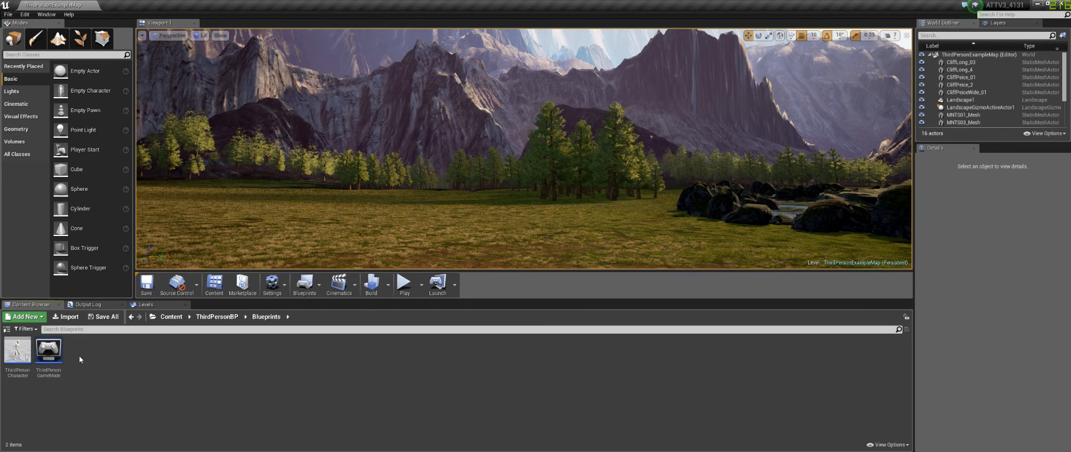
left_click(7, 329)
Step: Browse the AutoTerrainTexturer Content folders, opening TerrainTexture and then RPGSky
scroll(151, 422, "down", 5)
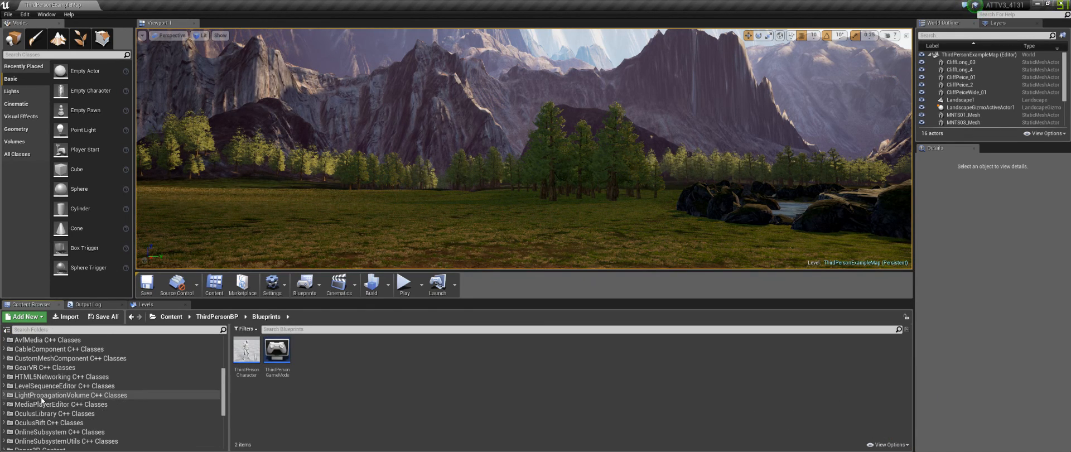
scroll(41, 399, "down", 4)
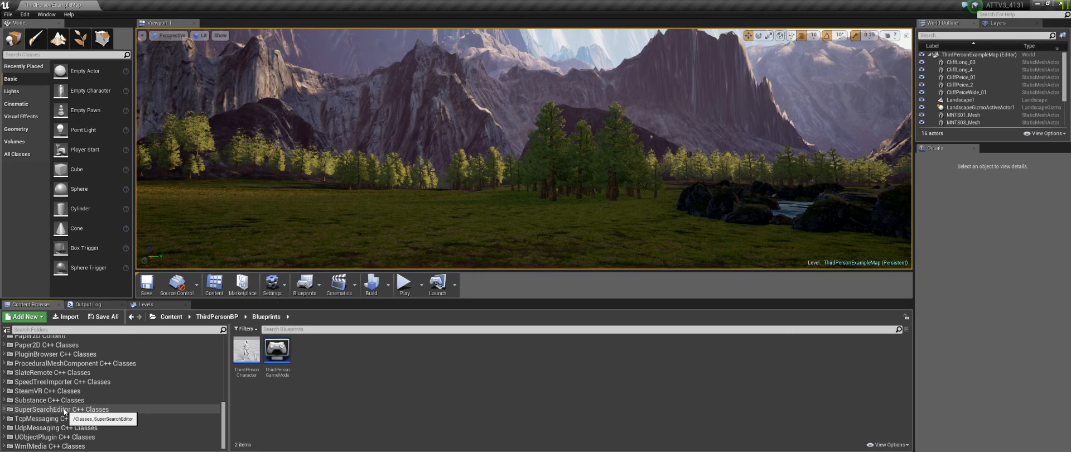
scroll(65, 412, "up", 4)
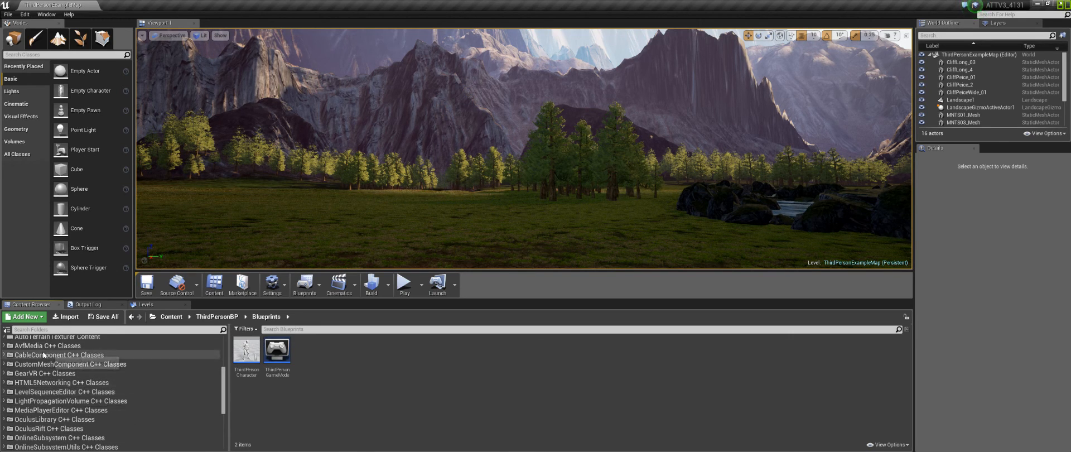
scroll(43, 355, "up", 2)
double_click(55, 376)
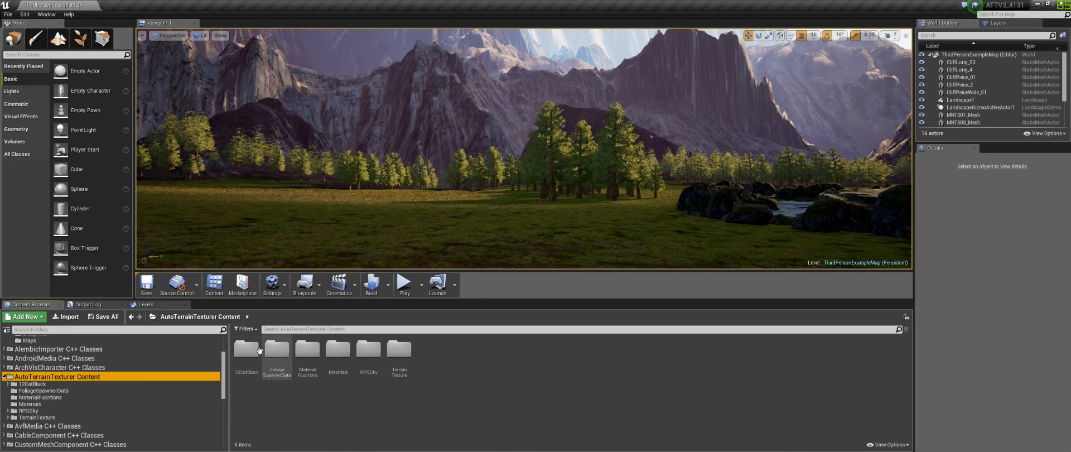
left_click(48, 417)
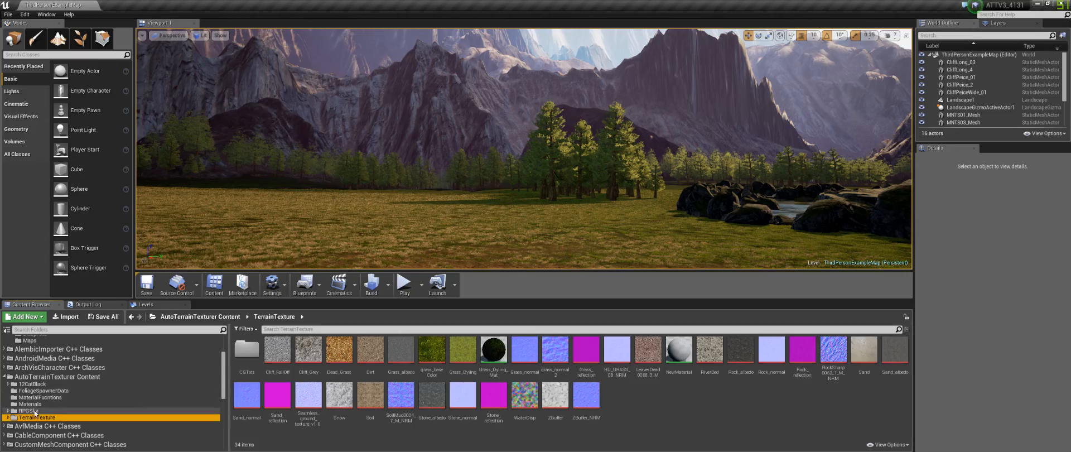
left_click(34, 411)
mouse_move(593, 176)
right_mouse_down()
mouse_move(593, 134)
mouse_move(583, 240)
mouse_move(558, 143)
mouse_move(567, 192)
mouse_move(578, 177)
right_mouse_up()
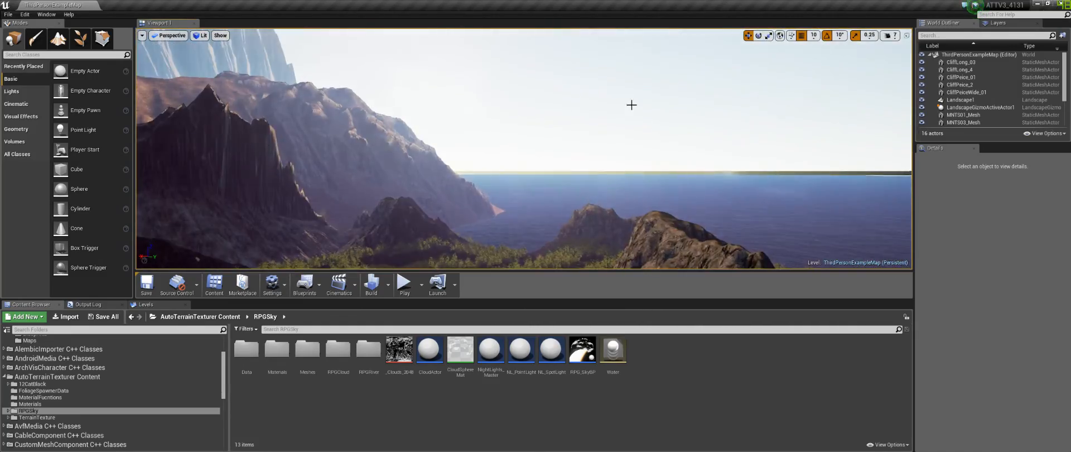
Step: Select the sky blueprint in the level and set its Start Time (Hours) to about 0.06
left_click(850, 141)
left_click_drag(999, 279, 982, 278)
right_click_drag(789, 203, 859, 198)
right_click_drag(524, 153, 563, 104)
left_click_drag(980, 279, 984, 279)
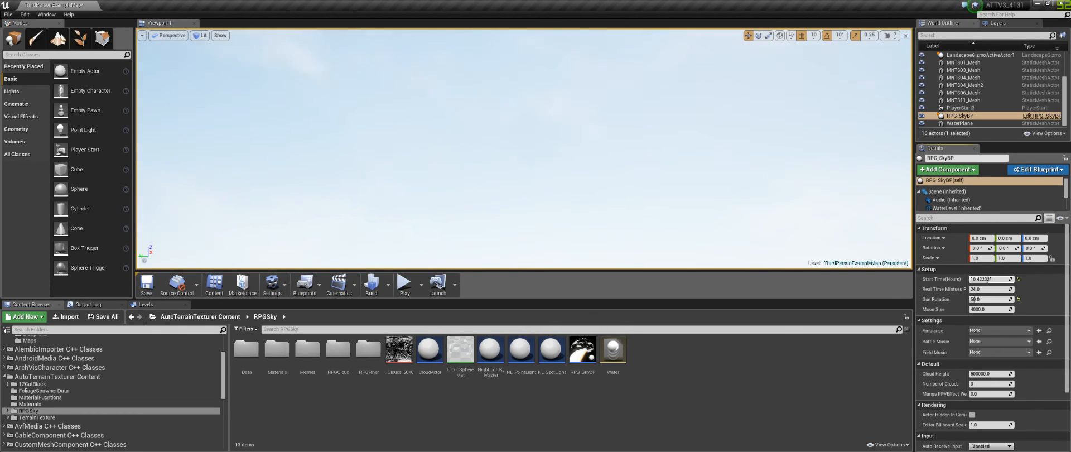
right_click_drag(539, 202, 555, 251)
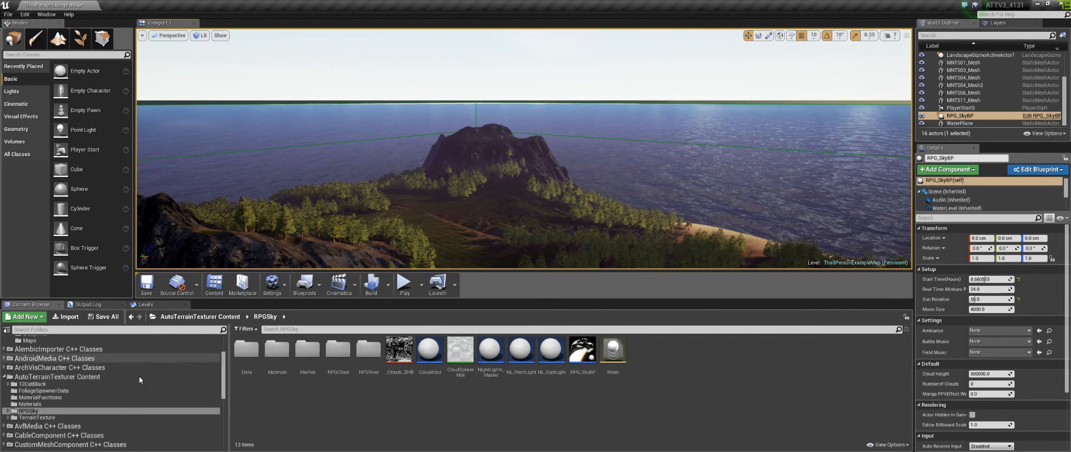
Step: Open the RPG_Terrain_Base_Inst material instance from the Materials folder and widen its editor window
left_click(37, 404)
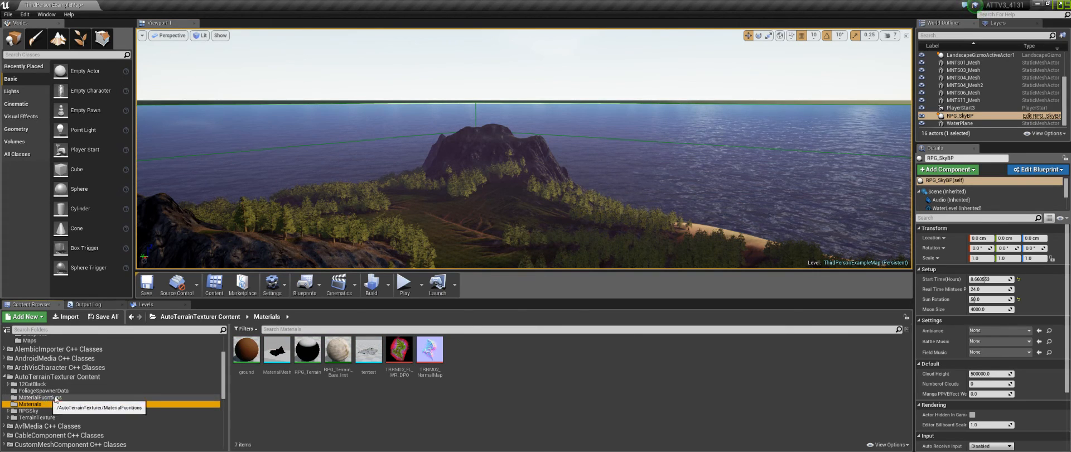
left_click(338, 349)
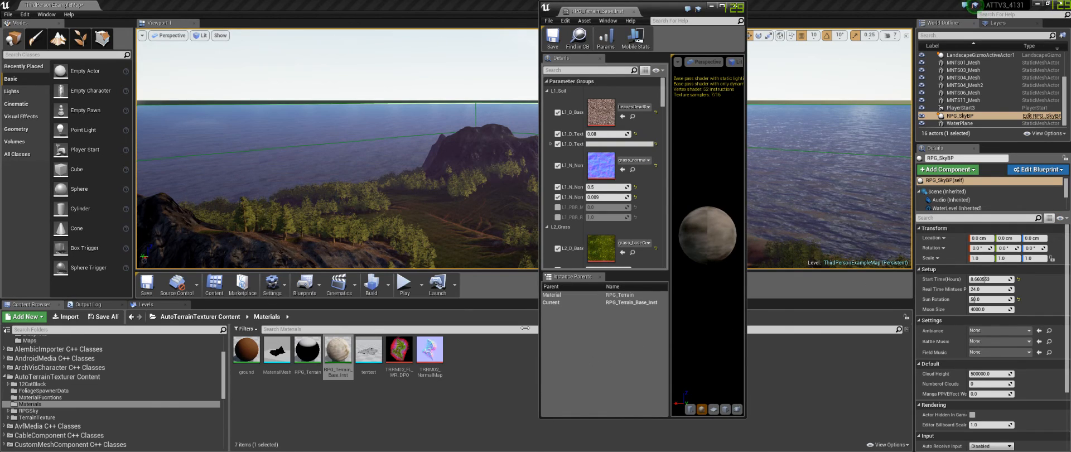
left_click(300, 354)
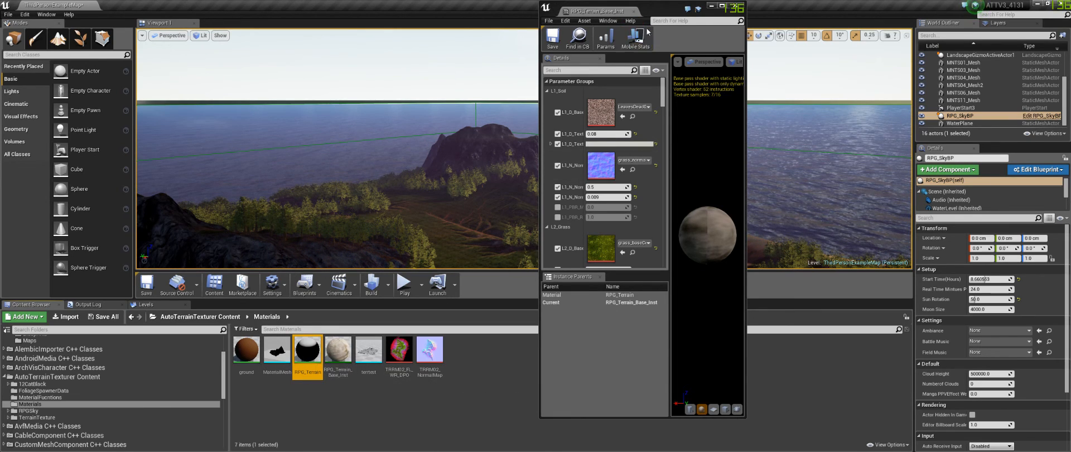
left_click_drag(743, 416, 964, 451)
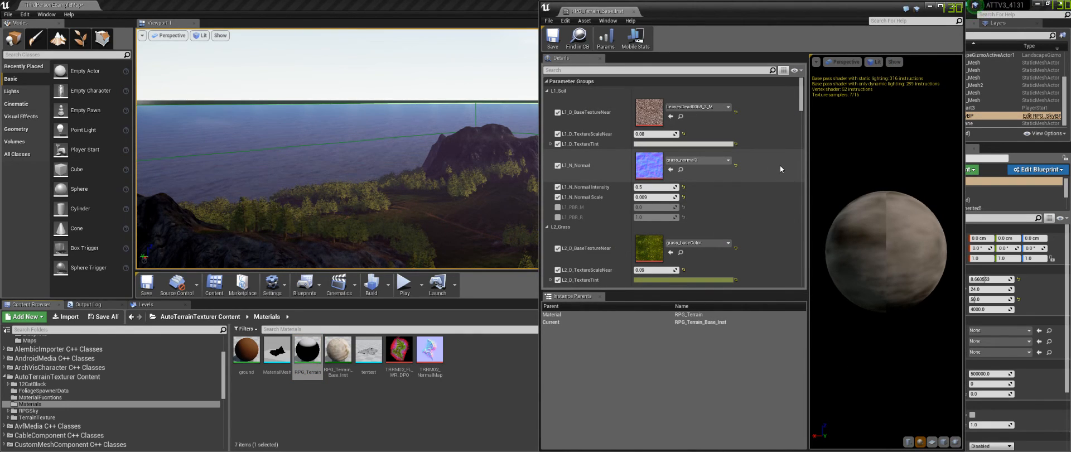
Step: Scroll through the terrain material instance's layer parameters for soil, grass, trail, rocks, cliffs, sand and snow
scroll(731, 133, "down", 5)
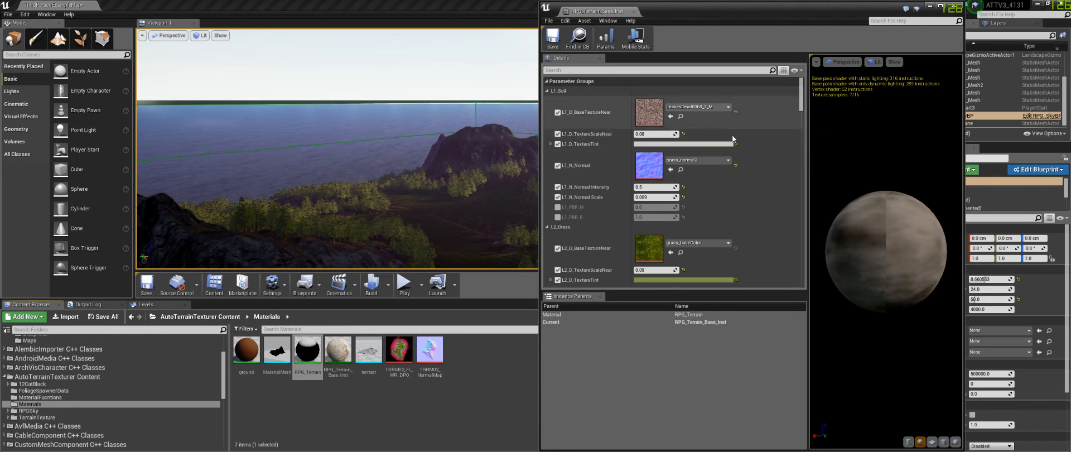
scroll(724, 155, "down", 8)
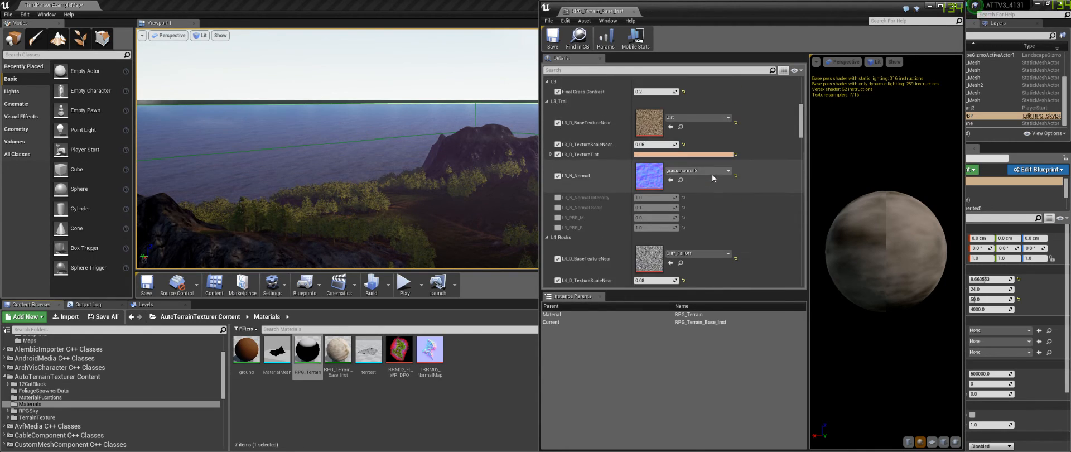
scroll(744, 165, "down", 3)
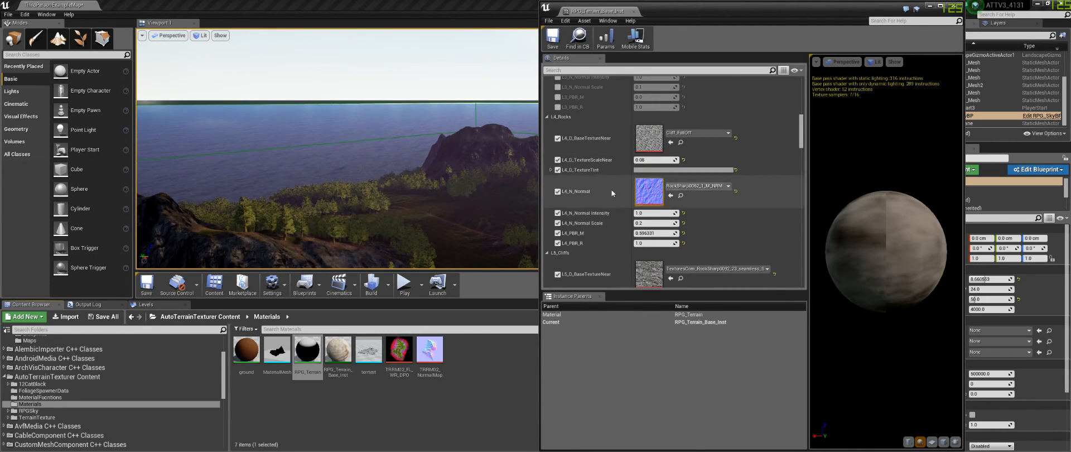
right_click_drag(459, 188, 543, 172)
scroll(760, 150, "down", 8)
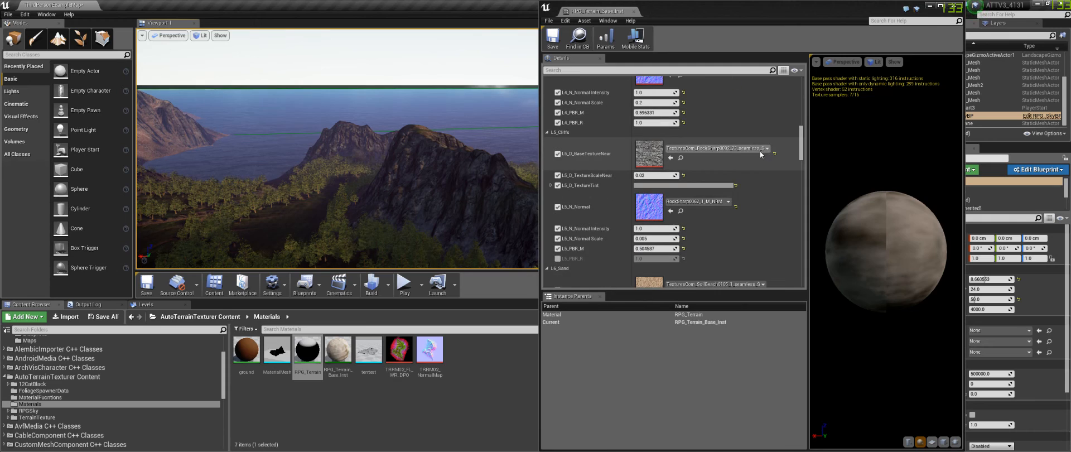
scroll(758, 151, "up", 10)
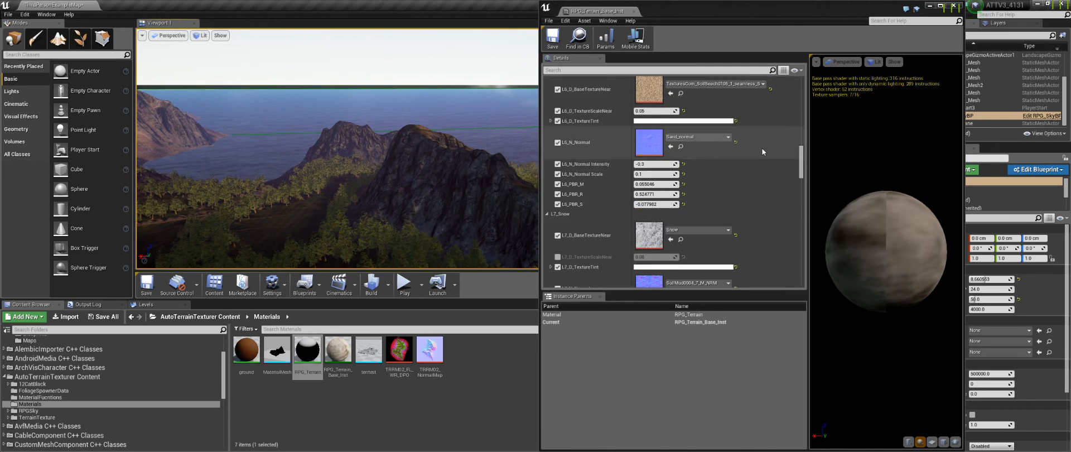
scroll(766, 144, "up", 5)
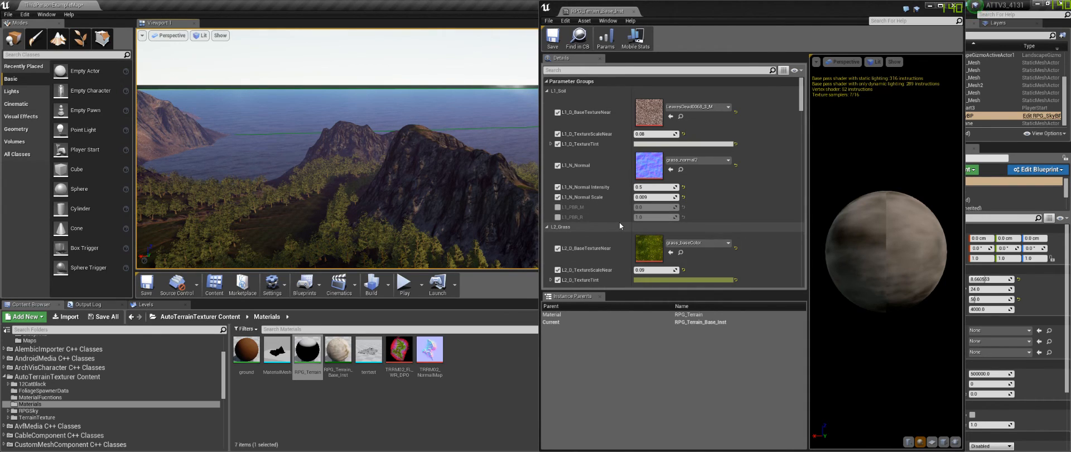
scroll(621, 223, "down", 3)
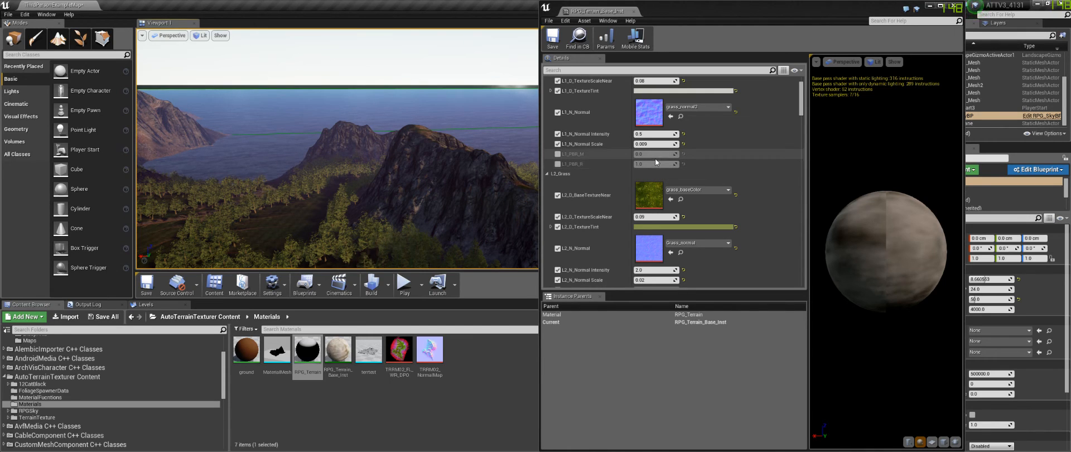
scroll(597, 197, "up", 3)
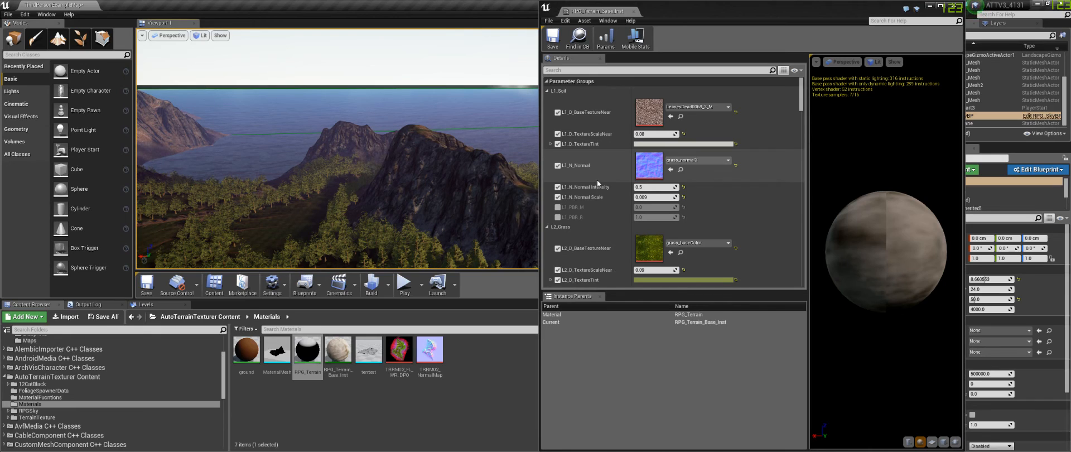
scroll(597, 179, "down", 3)
scroll(596, 176, "up", 3)
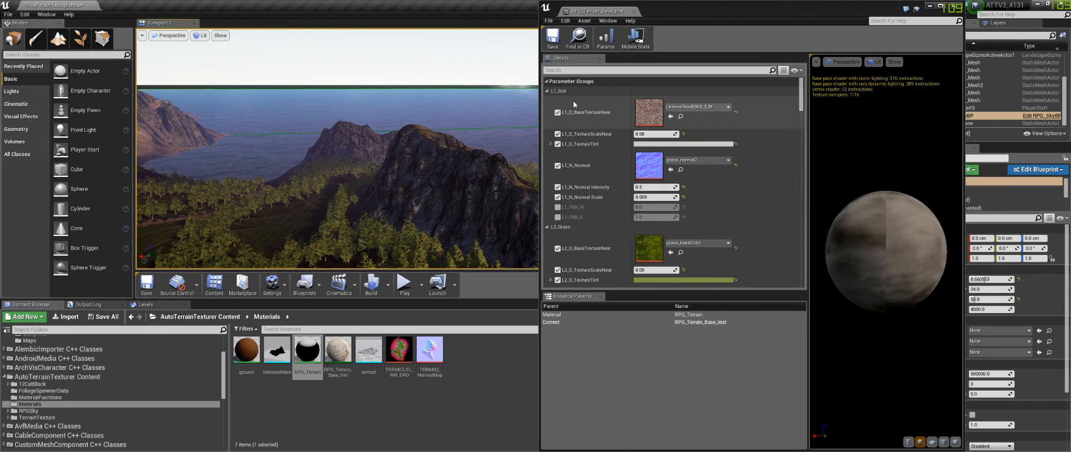
scroll(599, 190, "down", 5)
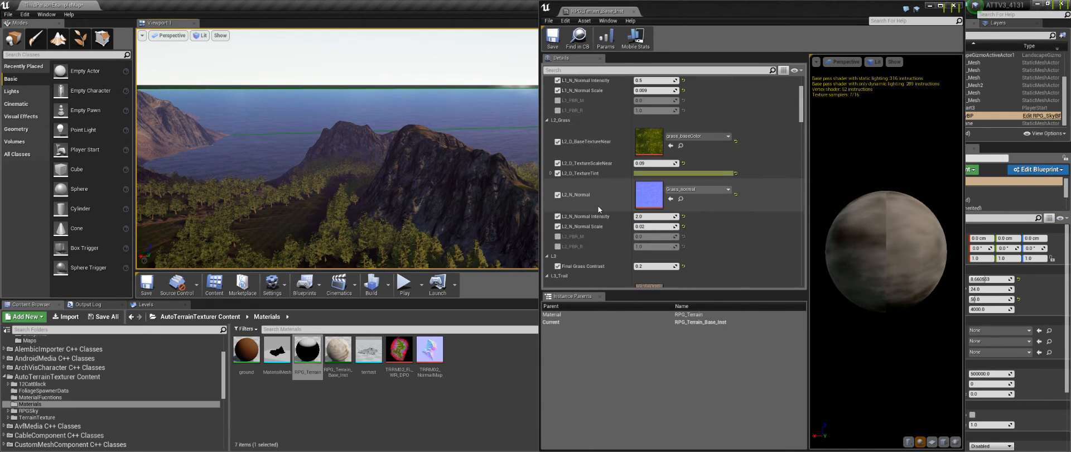
scroll(591, 189, "up", 5)
scroll(593, 164, "down", 2)
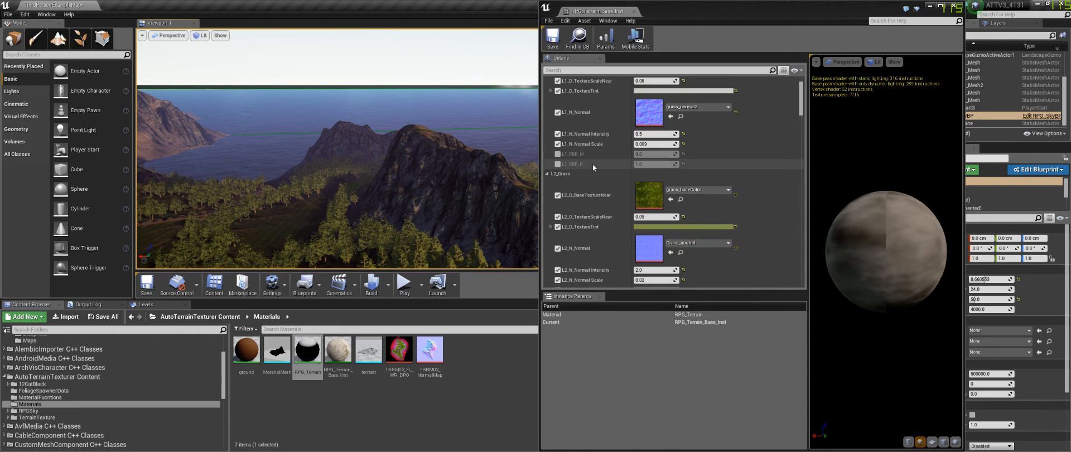
scroll(601, 159, "up", 2)
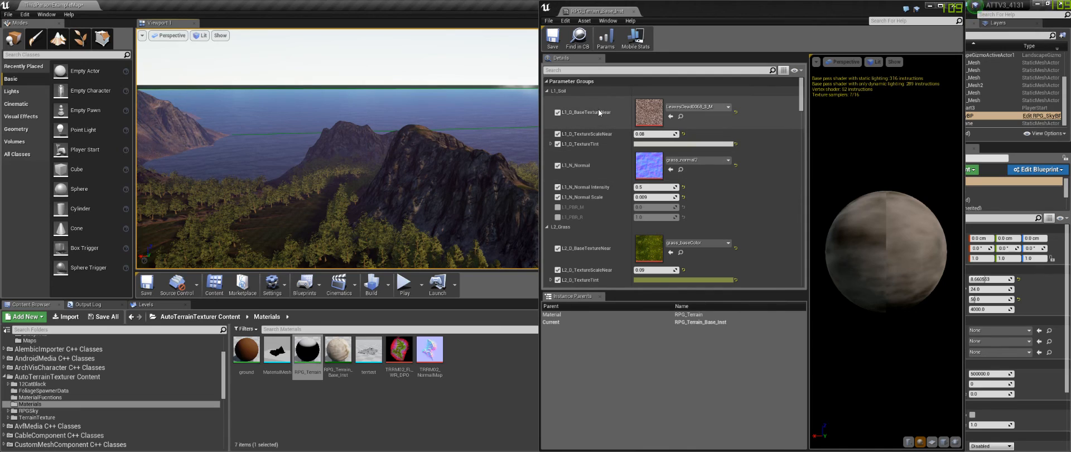
scroll(598, 109, "down", 2)
scroll(599, 109, "down", 6)
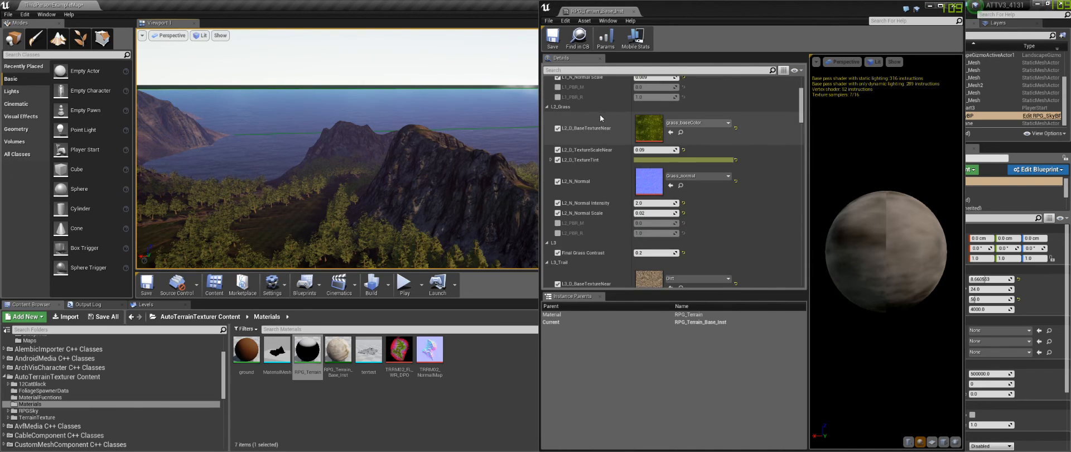
scroll(603, 167, "down", 2)
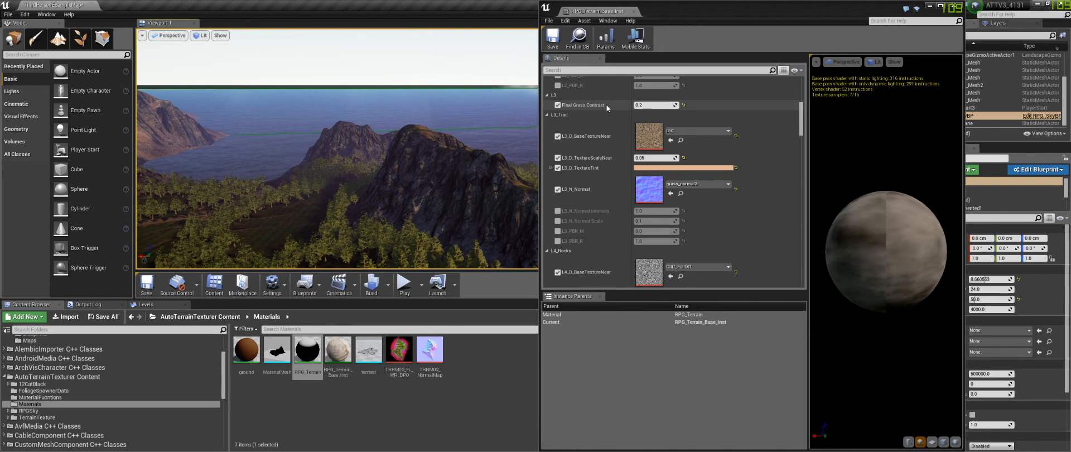
Step: Disable the Final Grass Contrast parameter in the terrain material instance
key("w")
right_click_drag(280, 174, 306, 179)
key("w")
key("w")
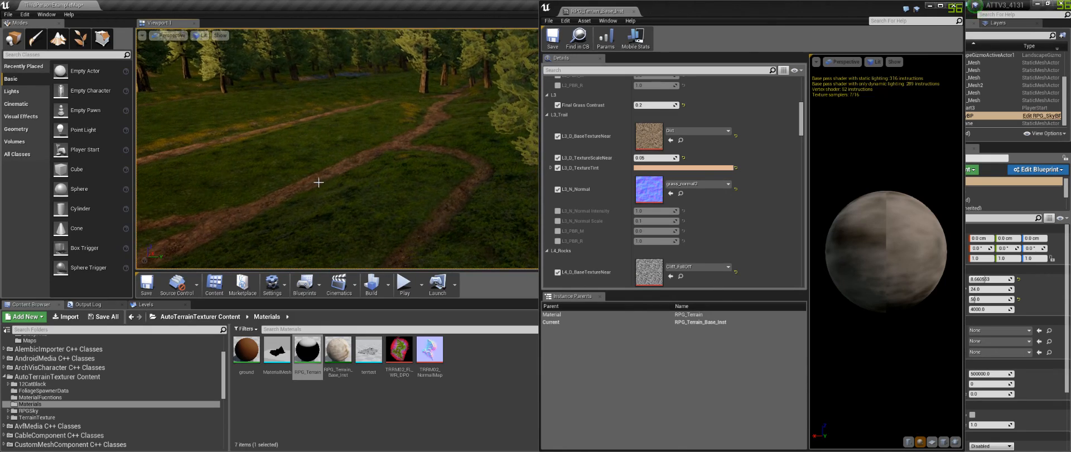
key("w")
right_click_drag(478, 173, 426, 201)
mouse_move(483, 177)
right_mouse_down()
mouse_move(494, 193)
mouse_move(485, 178)
mouse_move(499, 177)
right_mouse_up()
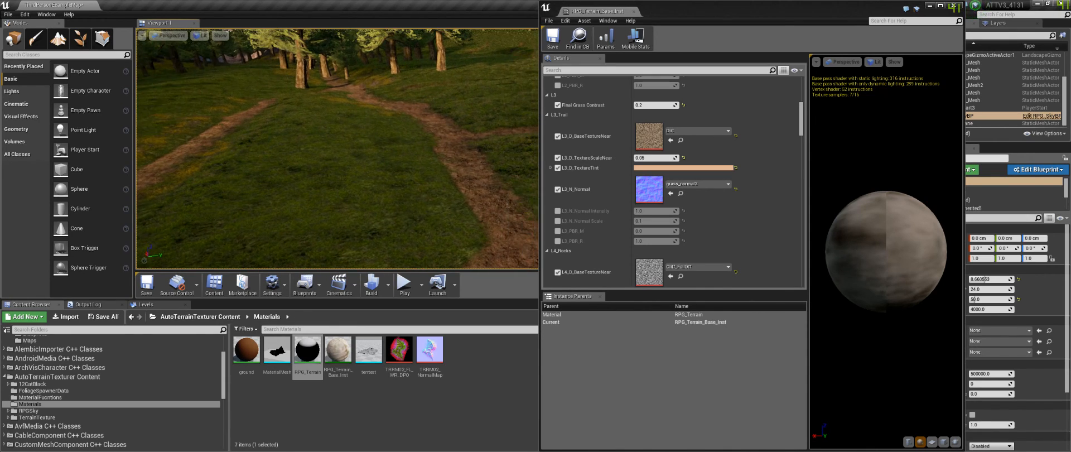
left_click(558, 105)
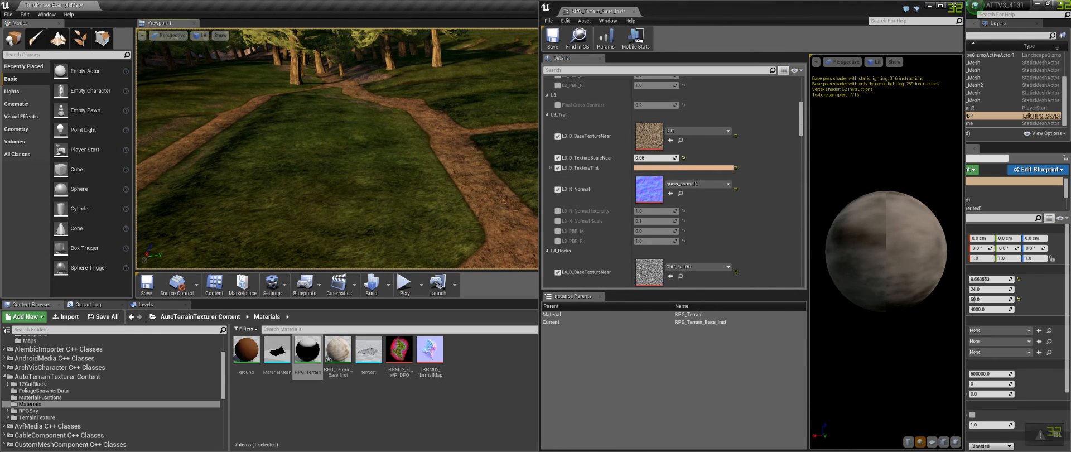
Step: Re-enable the Final Grass Contrast parameter in the terrain material instance
right_click_drag(422, 201, 469, 230)
right_click_drag(379, 204, 373, 167)
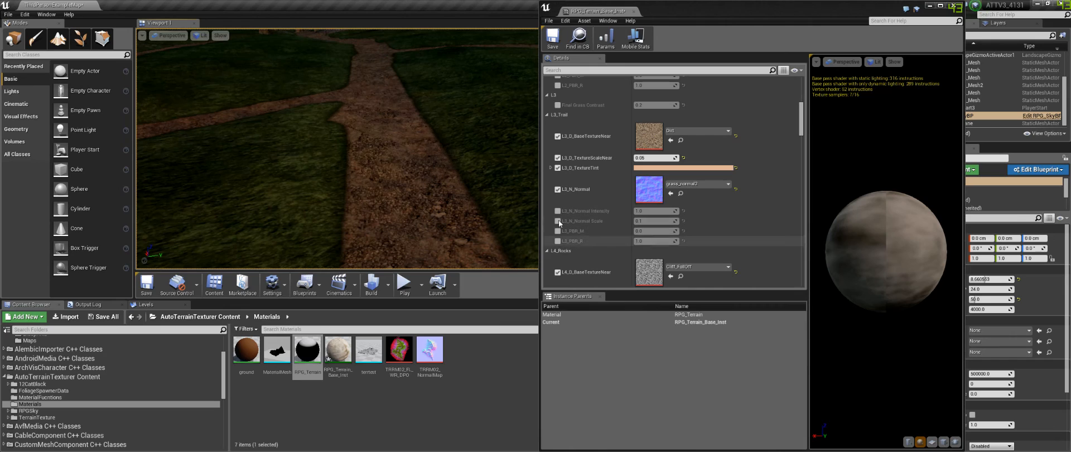
scroll(570, 154, "up", 2)
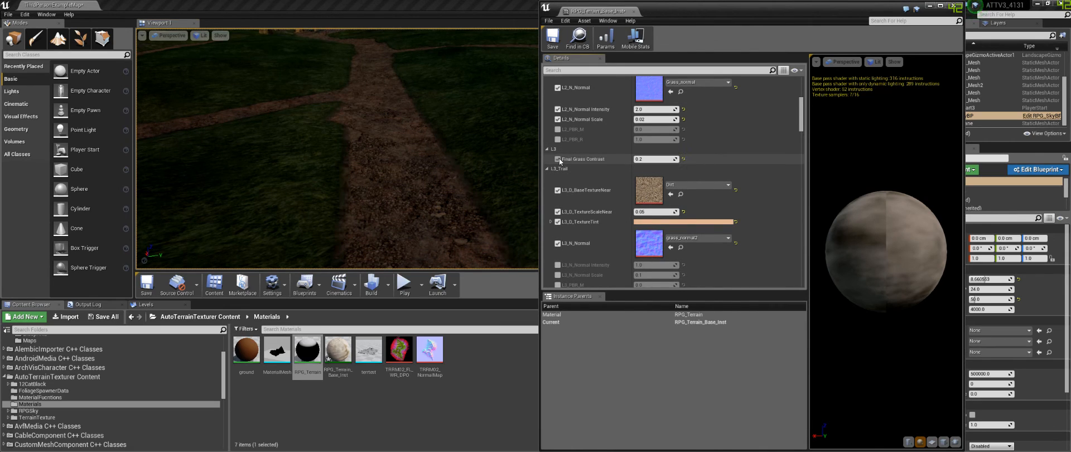
left_click(559, 159)
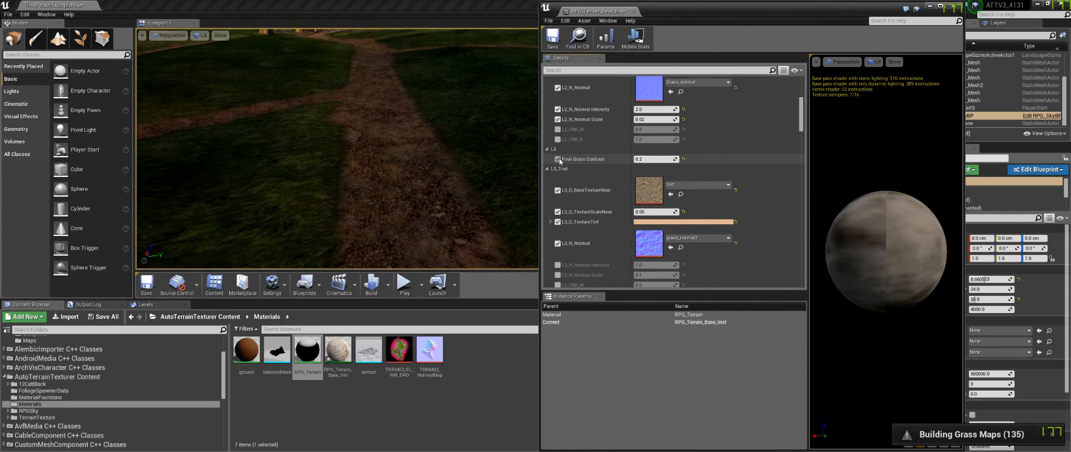
right_click_drag(371, 113, 343, 106)
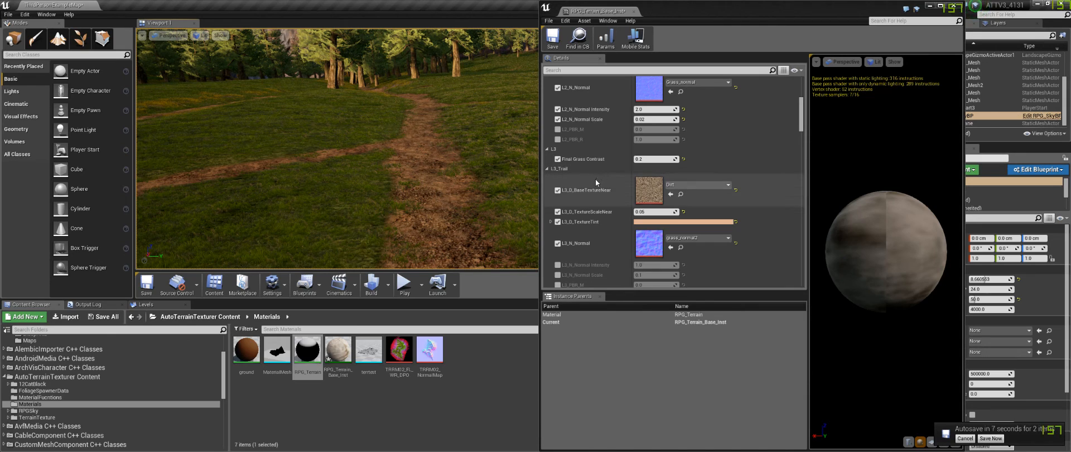
Step: Scroll through the trail, rocks, cliffs, snow and macro data parameters of the terrain material instance
scroll(596, 182, "down", 2)
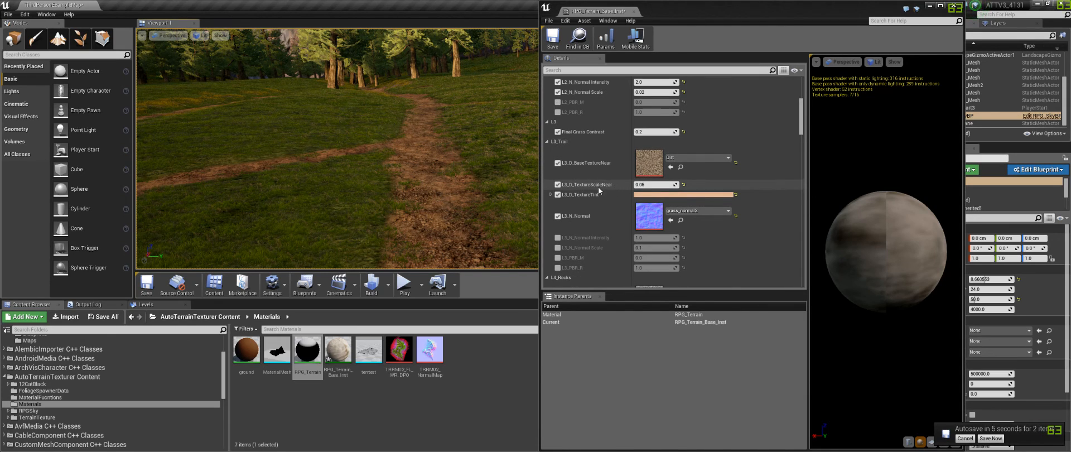
scroll(598, 186, "down", 8)
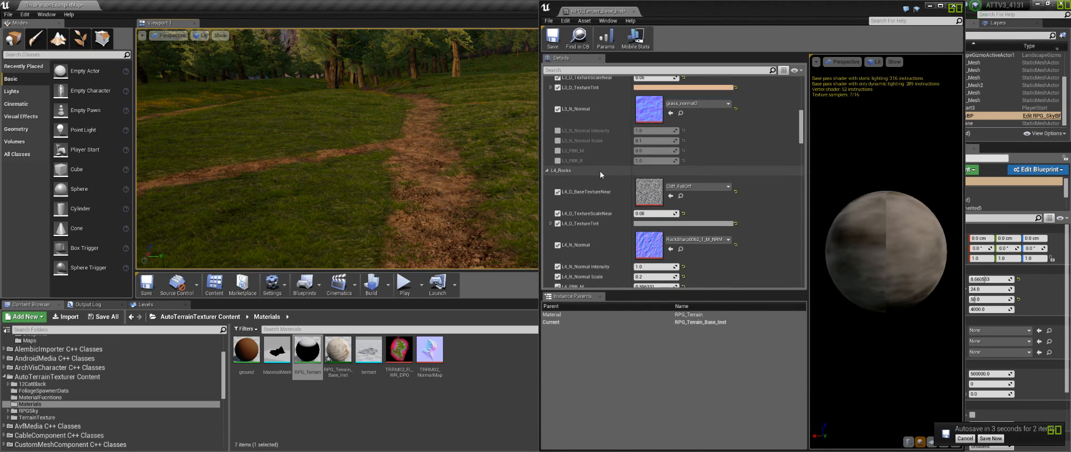
scroll(603, 169, "down", 2)
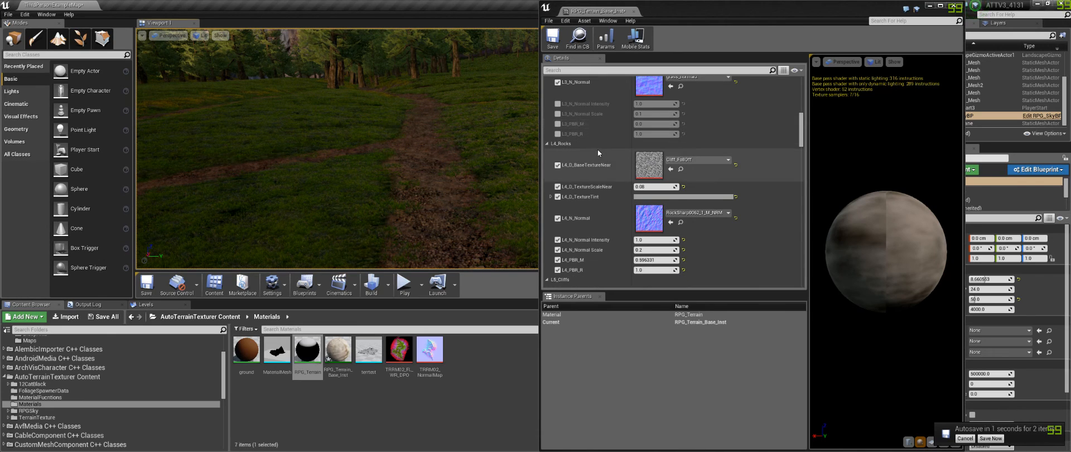
scroll(597, 149, "down", 1)
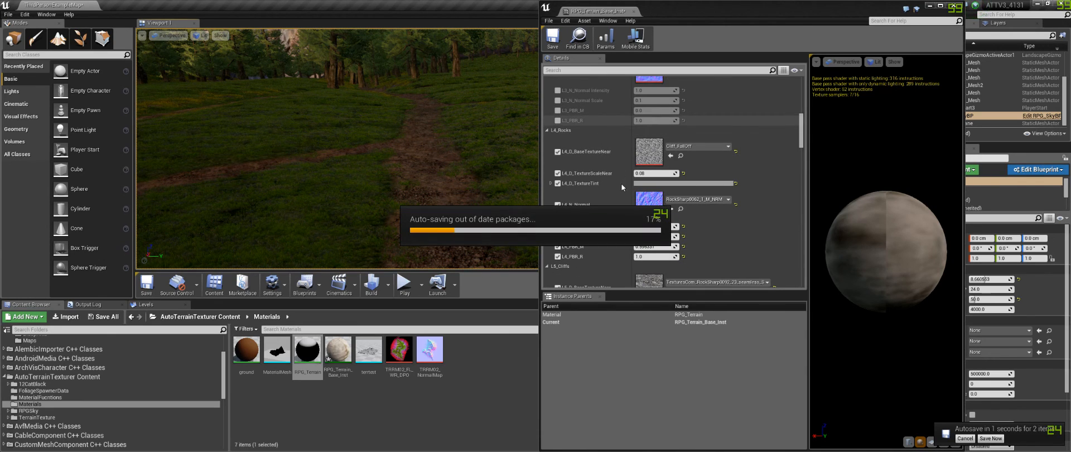
scroll(618, 174, "down", 2)
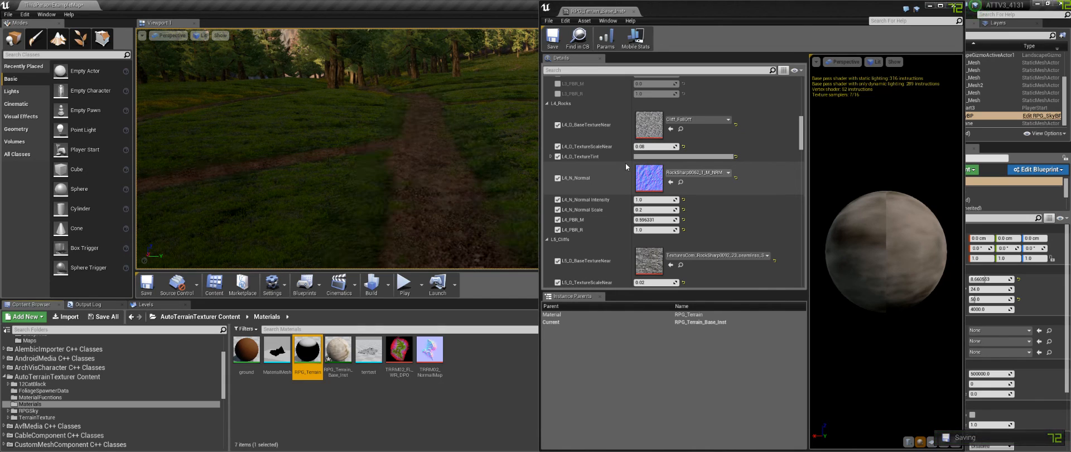
scroll(618, 178, "down", 12)
scroll(600, 181, "down", 15)
scroll(601, 166, "down", 6)
scroll(590, 158, "up", 2)
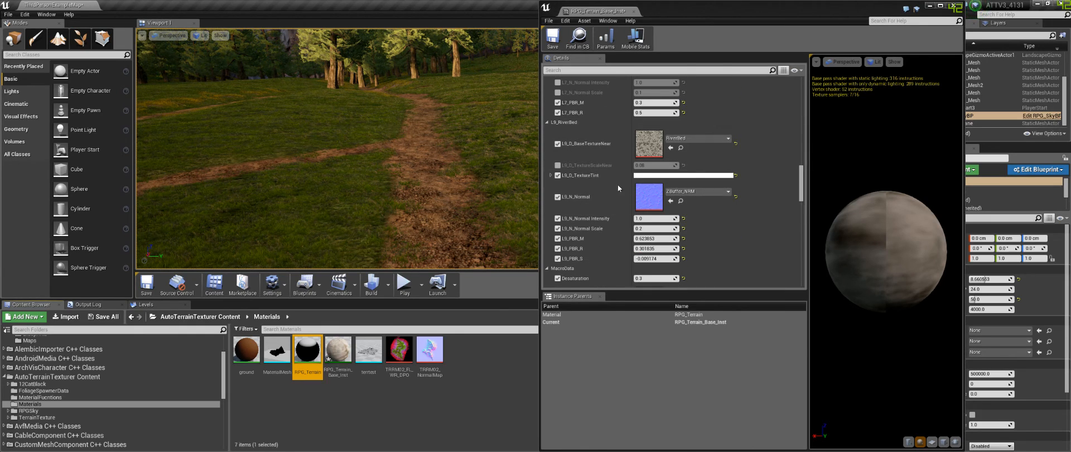
scroll(603, 200, "down", 11)
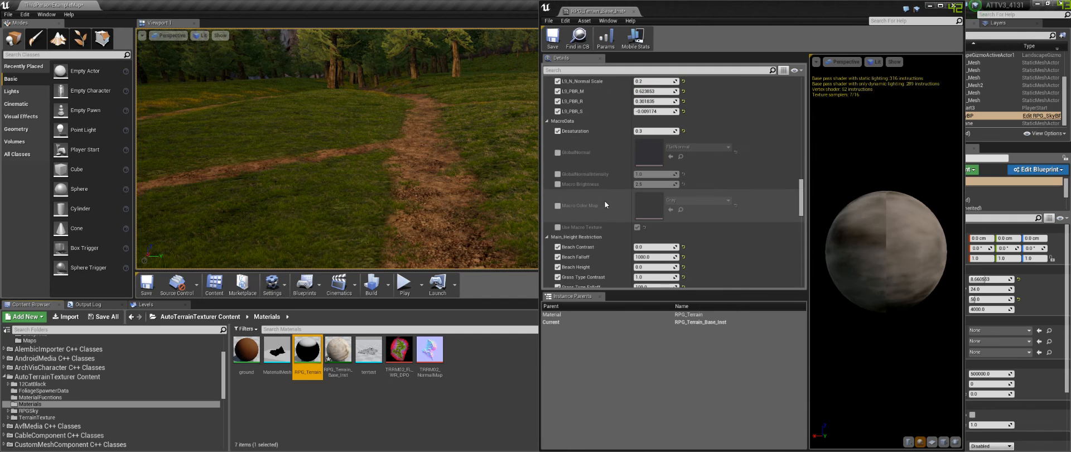
scroll(591, 141, "down", 2)
scroll(590, 140, "up", 2)
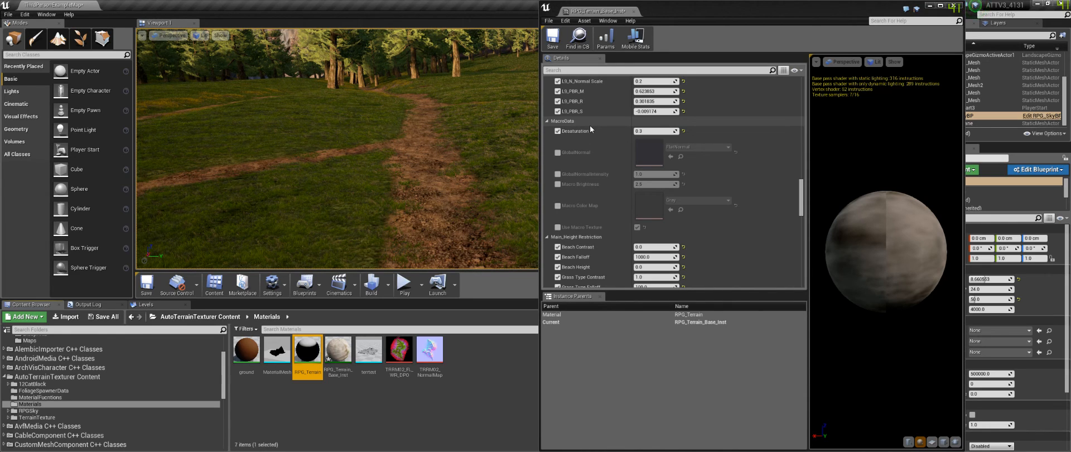
Step: Fly through the level viewport to inspect the terrain, mountain slopes and forest
mouse_move(412, 157)
right_mouse_down()
mouse_move(416, 214)
mouse_move(406, 158)
mouse_move(427, 166)
mouse_move(407, 149)
mouse_move(404, 117)
mouse_move(384, 137)
mouse_move(381, 167)
mouse_move(394, 132)
mouse_move(441, 146)
mouse_move(429, 139)
mouse_move(452, 129)
mouse_move(466, 152)
mouse_move(463, 118)
mouse_move(429, 162)
right_mouse_up()
key("s")
key("s")
key("w")
key("w")
key("w")
key("w")
key("w")
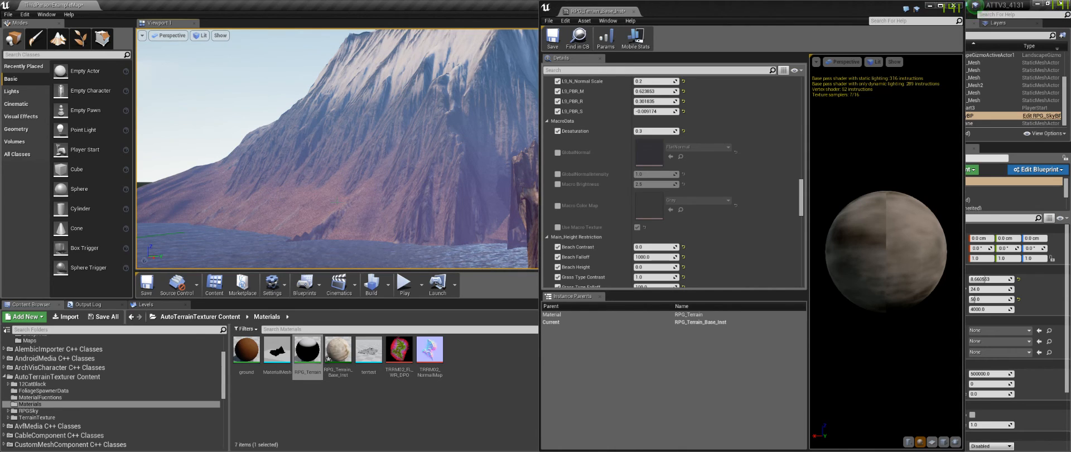
key("w")
mouse_move(428, 161)
right_mouse_down()
mouse_move(445, 160)
mouse_move(433, 158)
right_mouse_up()
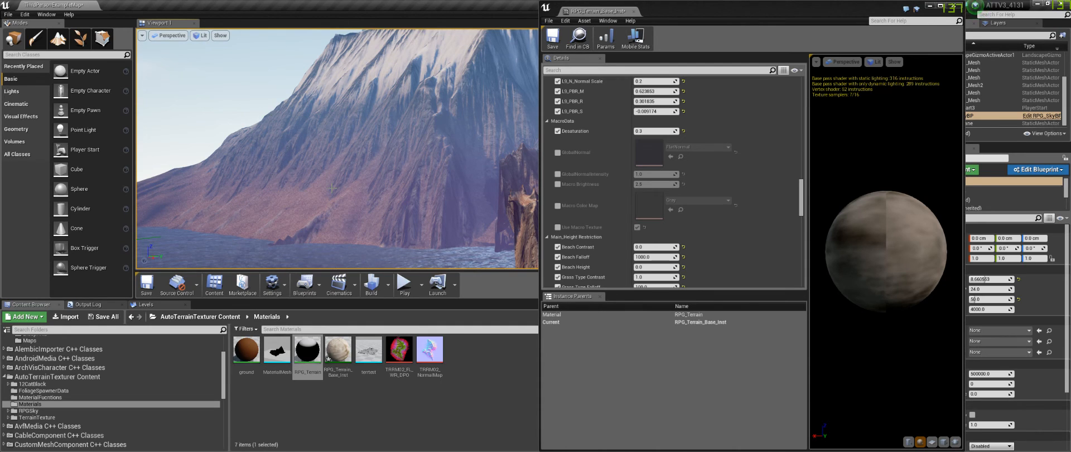
right_click_drag(335, 185, 322, 206)
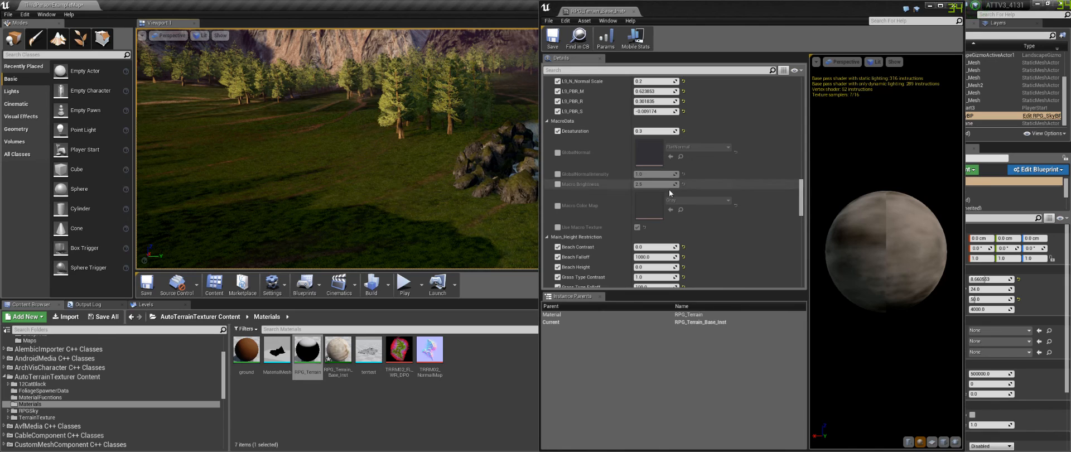
Step: Review the height restriction parameters while orbiting the viewport around the terrain and rocks
scroll(608, 220, "down", 4)
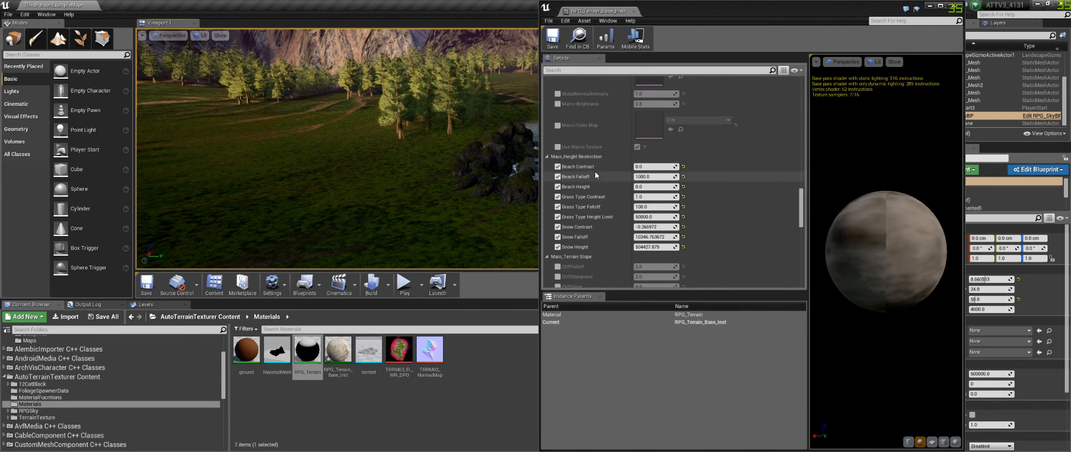
scroll(589, 171, "down", 2)
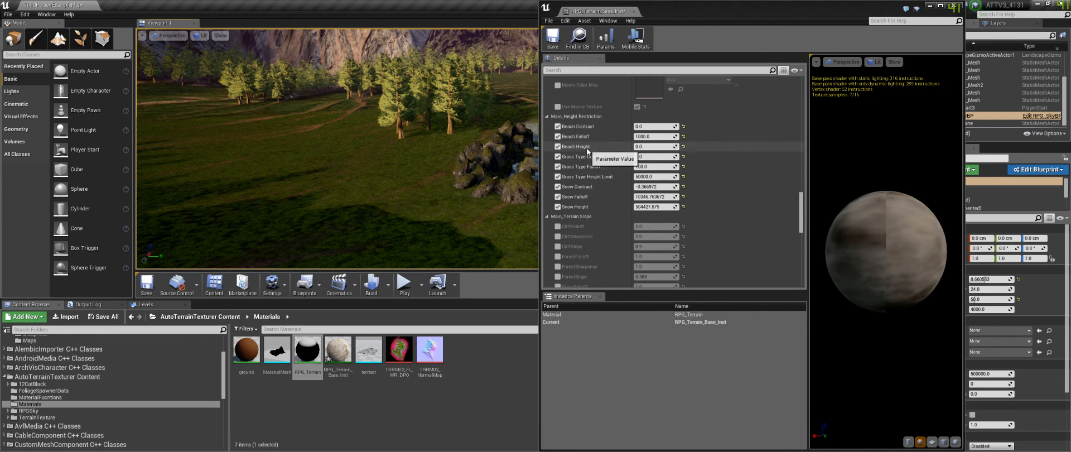
right_click_drag(488, 209, 469, 172)
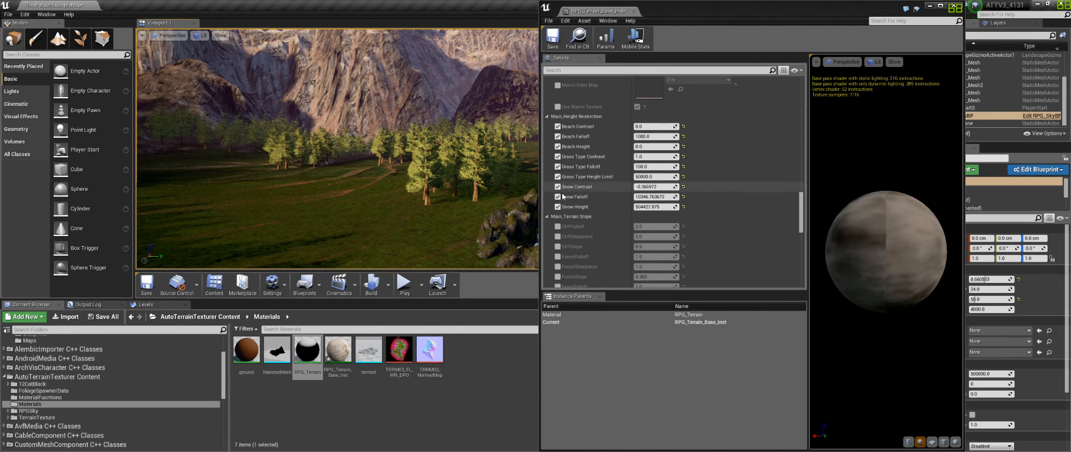
left_click(558, 157)
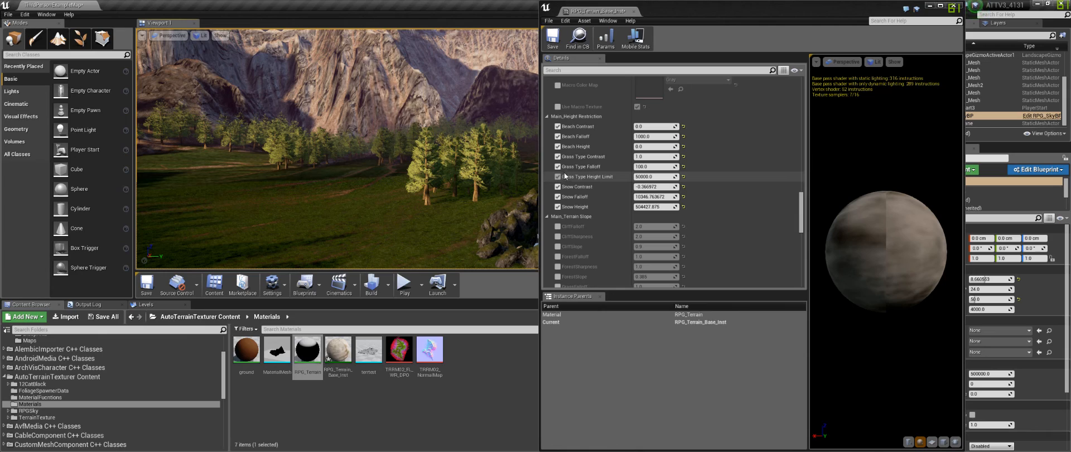
mouse_move(446, 161)
right_mouse_down()
mouse_move(385, 162)
mouse_move(357, 206)
mouse_move(379, 240)
mouse_move(429, 187)
mouse_move(452, 212)
mouse_move(466, 158)
right_mouse_up()
right_click_drag(350, 231, 194, 203)
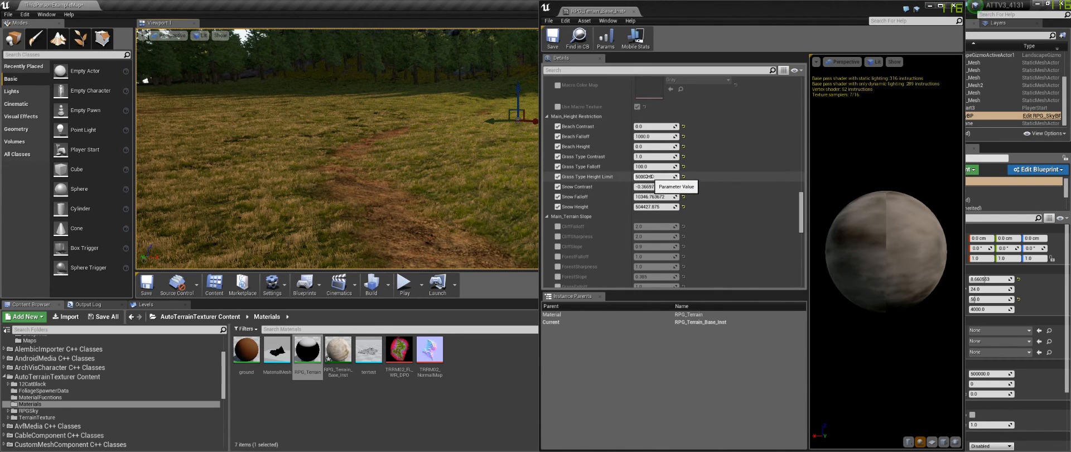
right_click_drag(457, 181, 563, 187)
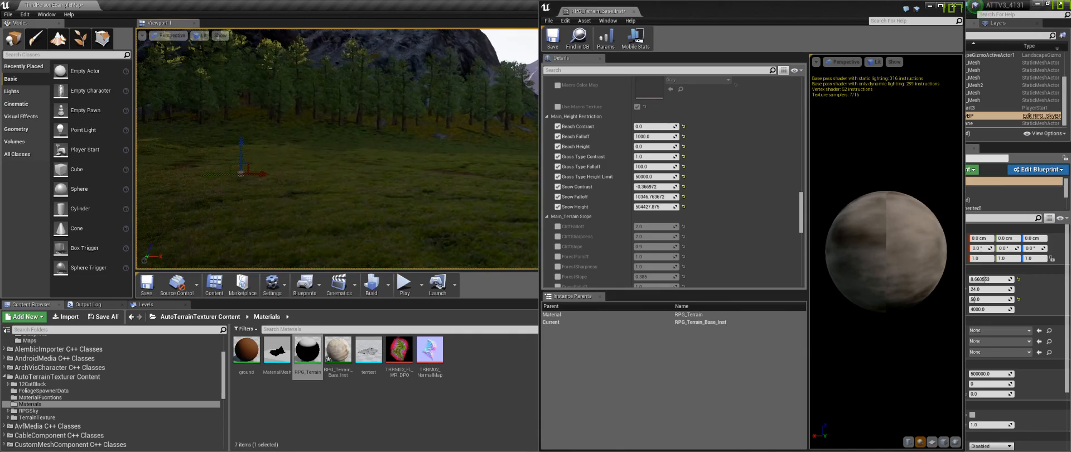
right_click_drag(337, 149, 357, 164)
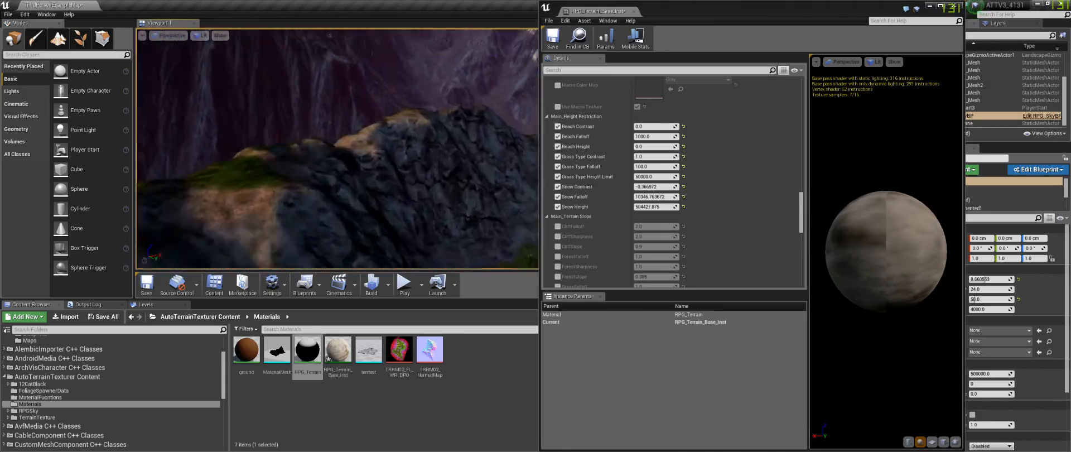
right_click_drag(337, 149, 343, 214)
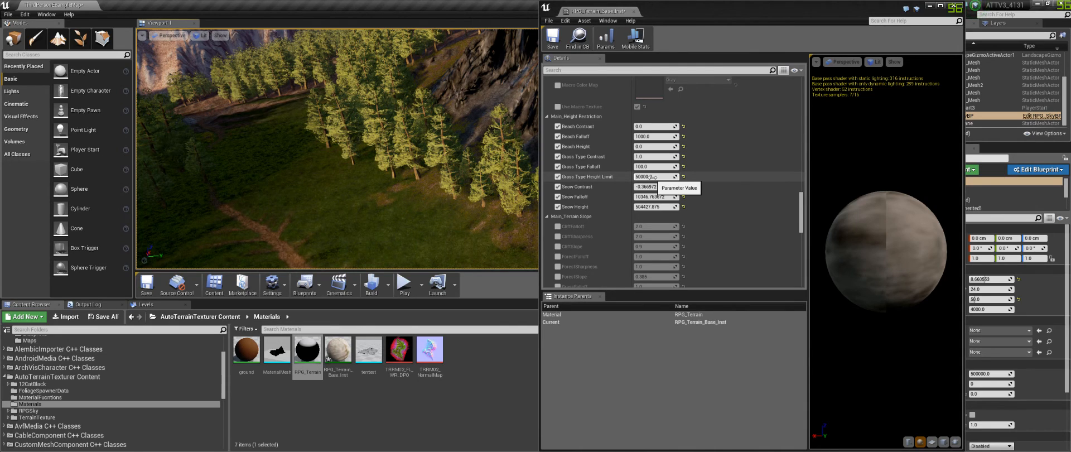
Step: Scroll through the terrain slope and texture control parameters of the material instance
scroll(600, 205, "down", 5)
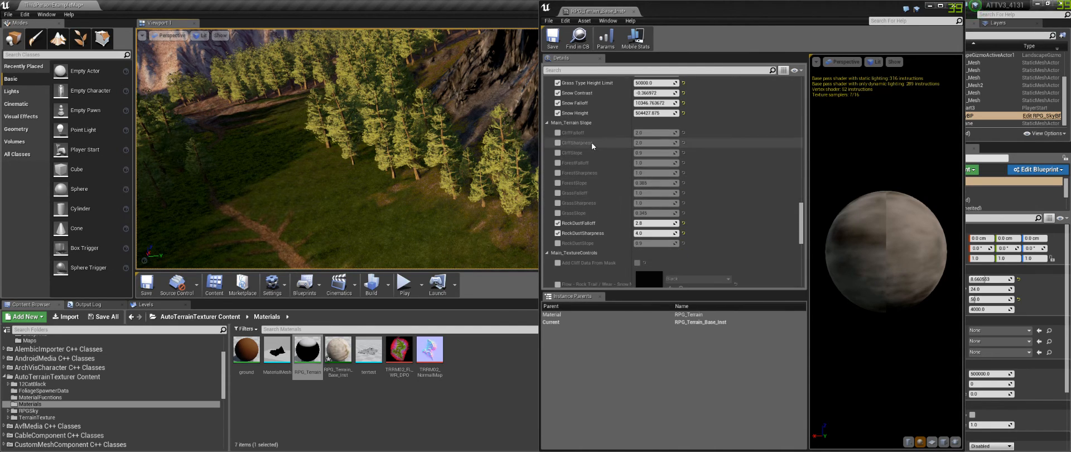
scroll(591, 142, "down", 2)
scroll(604, 133, "down", 3)
scroll(603, 133, "up", 3)
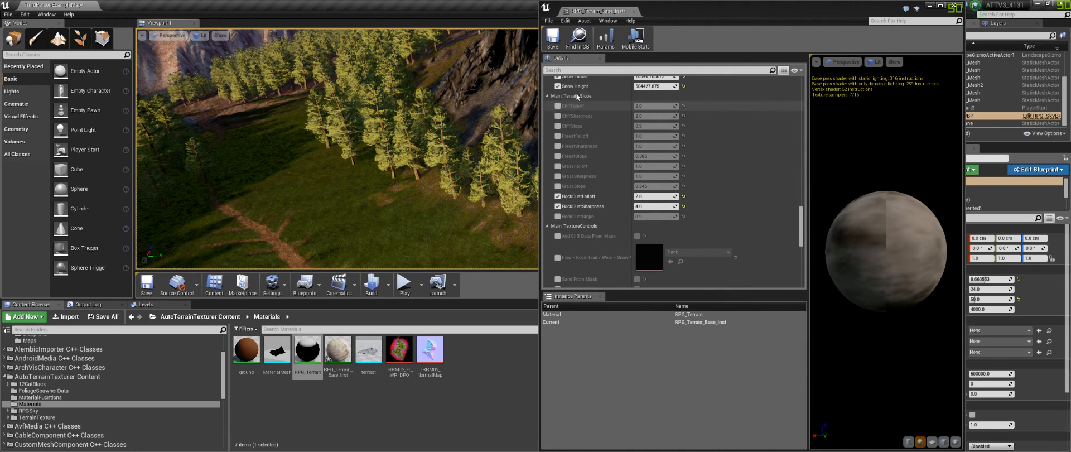
scroll(597, 192, "up", 2)
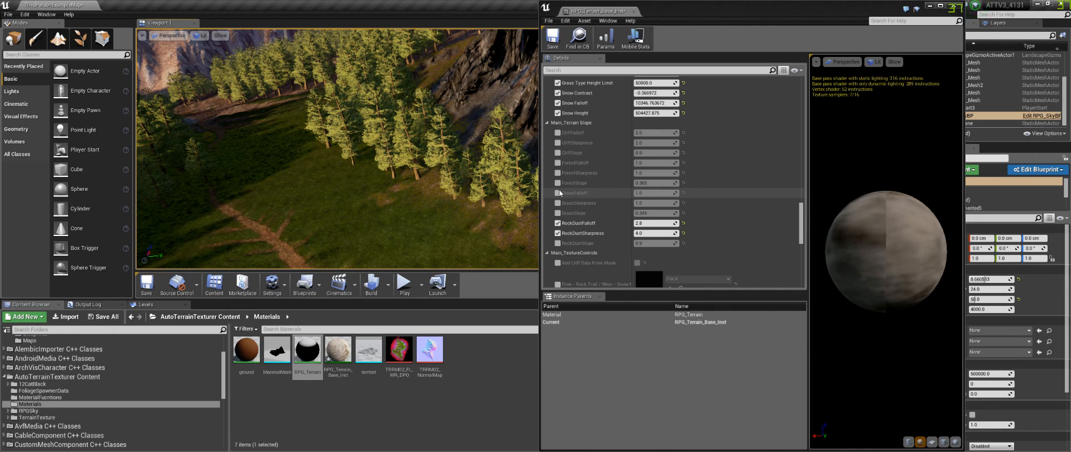
scroll(601, 230, "down", 5)
scroll(594, 189, "down", 1)
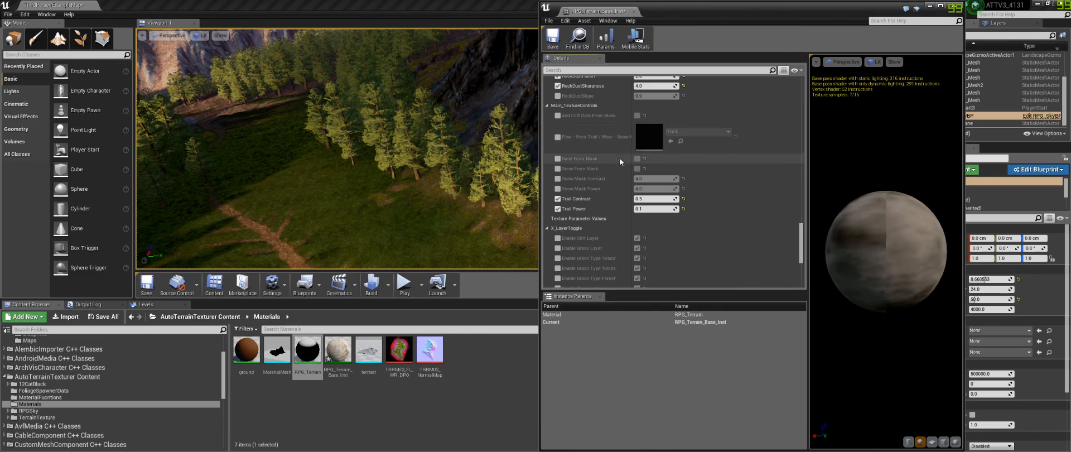
Step: Navigate the viewport toward the snowy mountains and review the texture control and layer toggle parameters
right_click_drag(383, 179, 384, 204)
key("w")
key("s")
key("w")
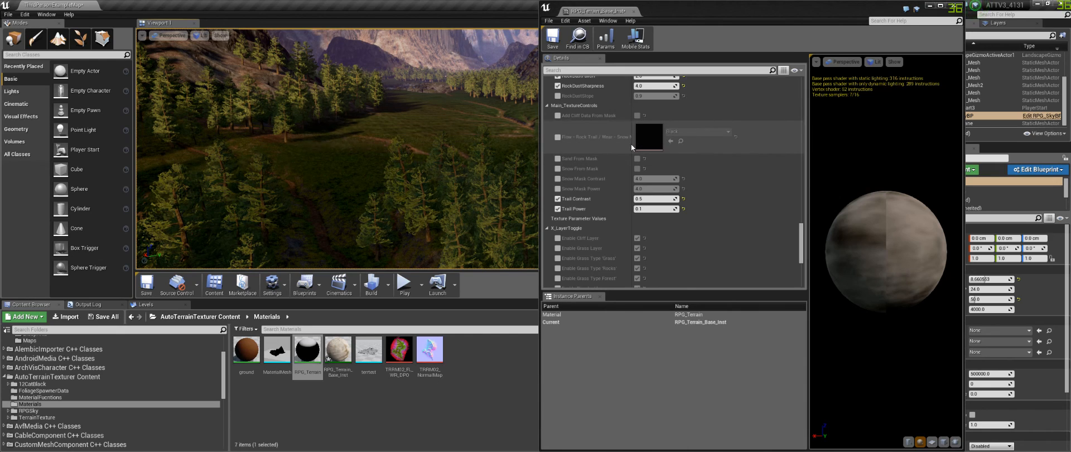
left_click_drag(632, 144, 666, 145)
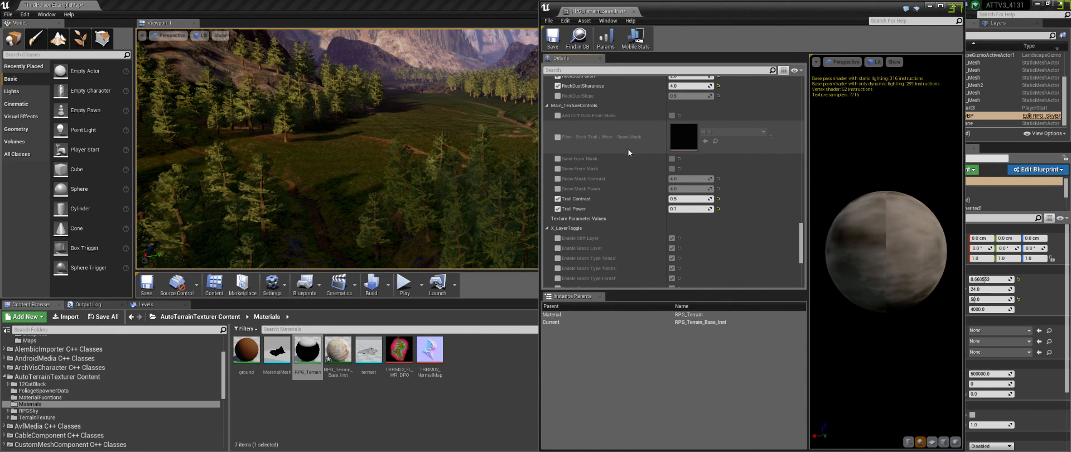
right_click_drag(391, 184, 502, 151)
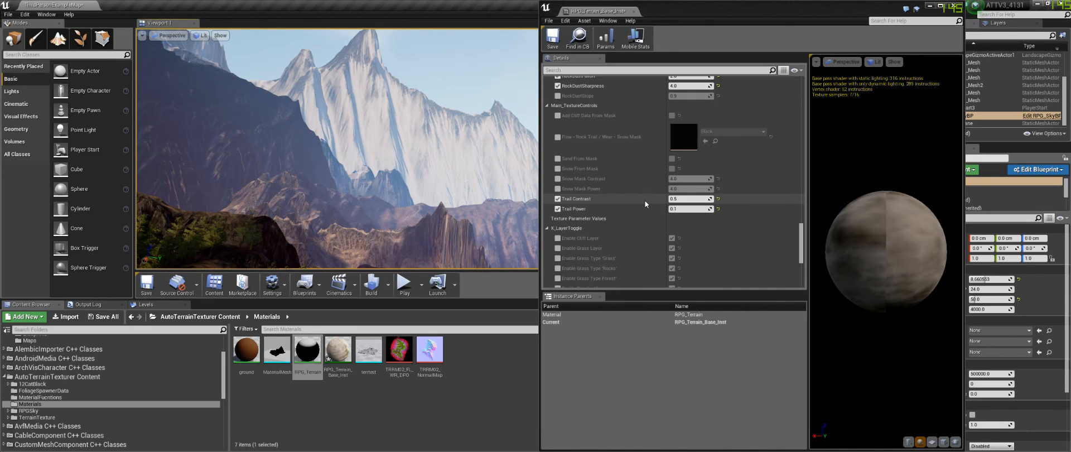
scroll(644, 192, "down", 3)
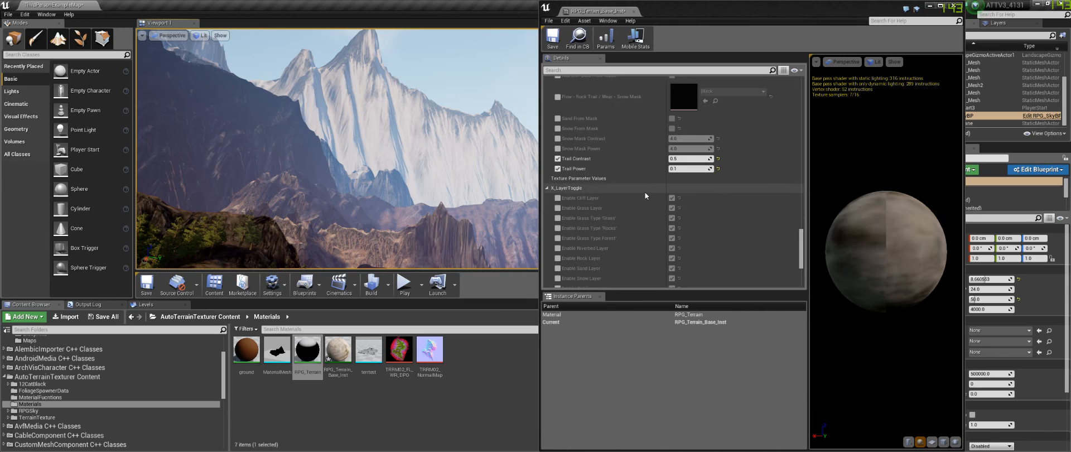
scroll(644, 192, "up", 2)
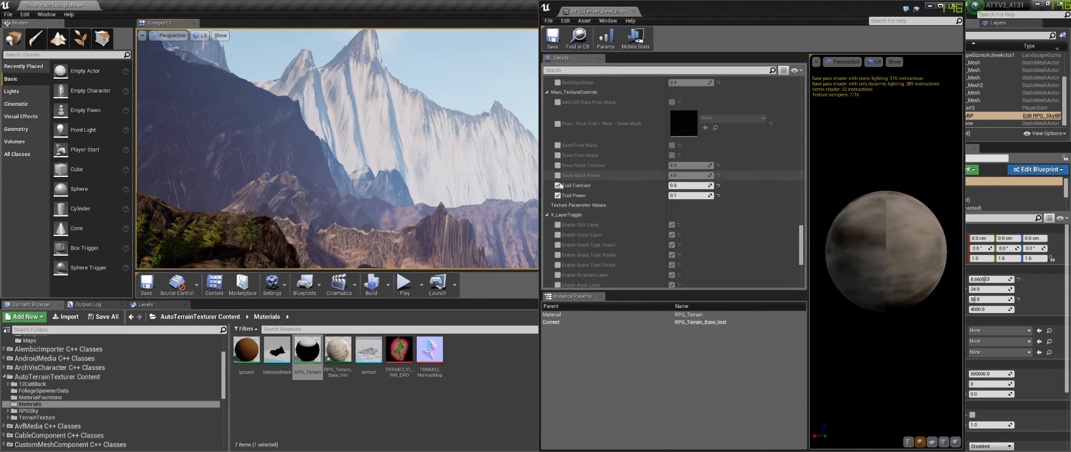
scroll(574, 193, "down", 2)
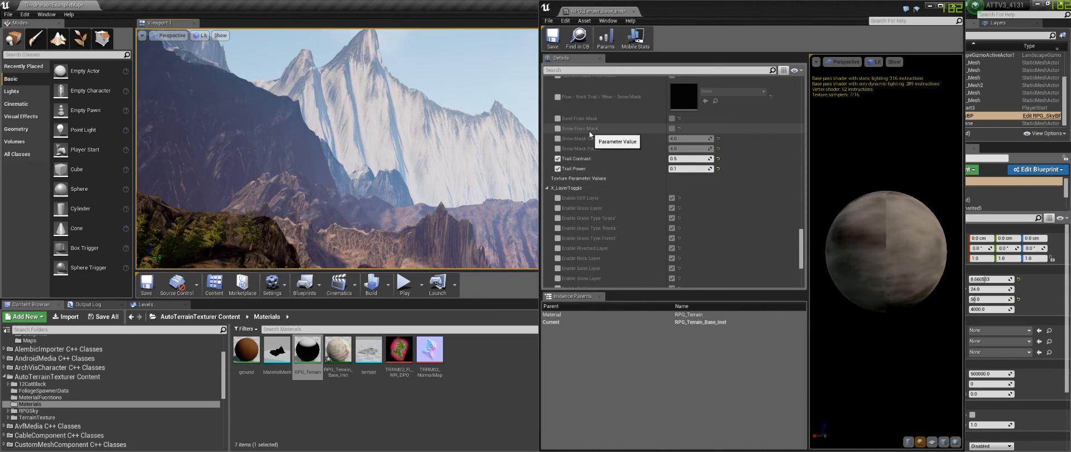
scroll(679, 168, "up", 4)
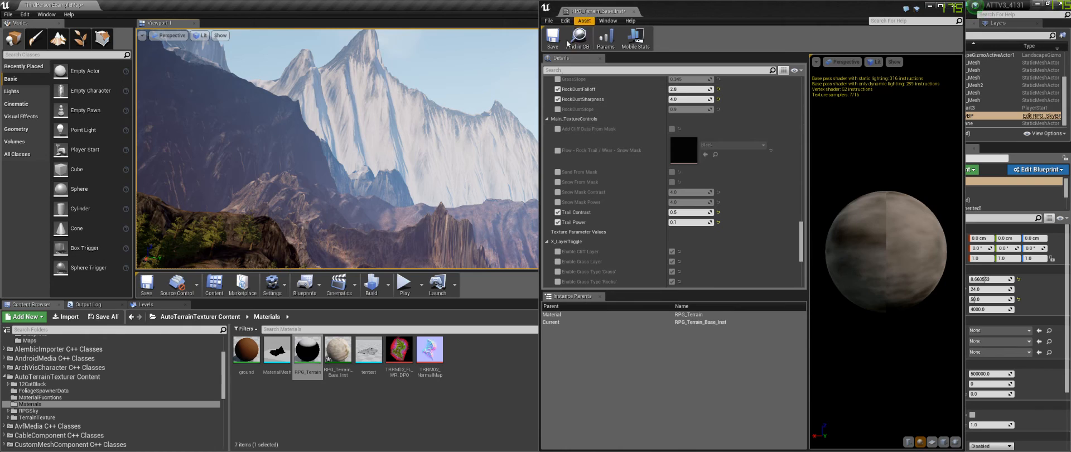
Step: Toggle the Add Cliff Data From Mask parameter on and then back off
left_click(558, 129)
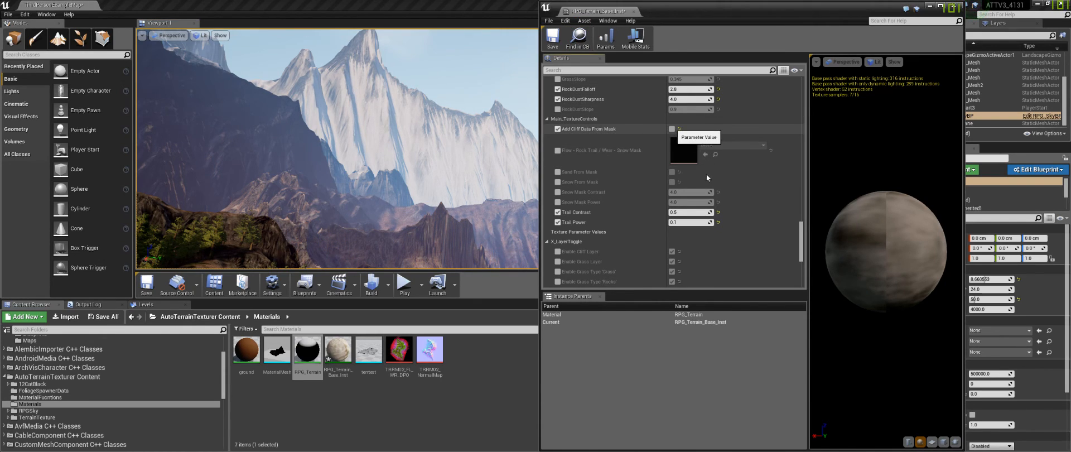
left_click(673, 129)
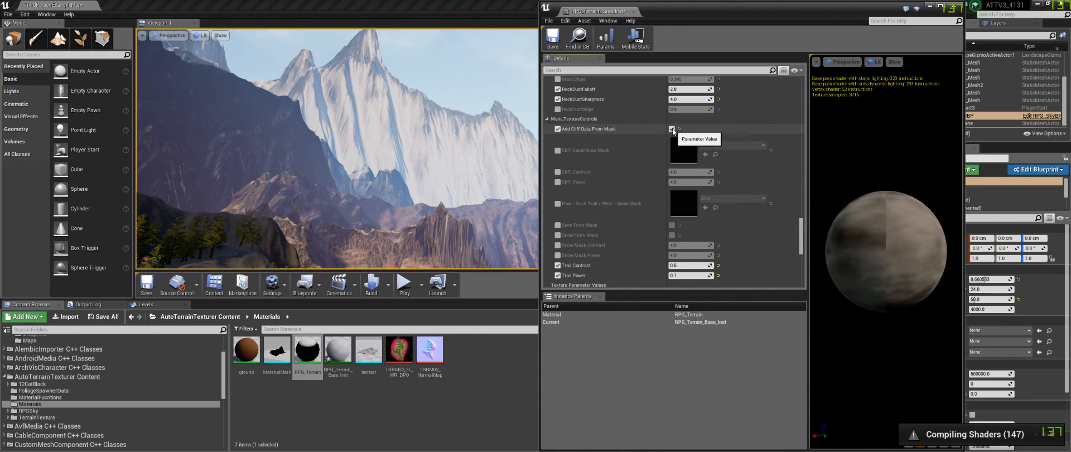
left_click(673, 129)
left_click(557, 129)
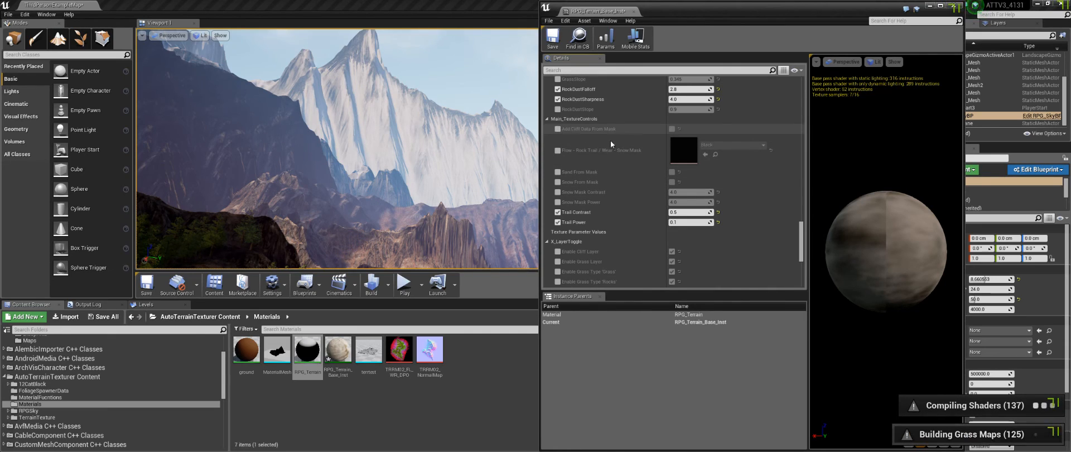
Step: Scroll to the layer toggle and static switch parameters of the material instance
mouse_move(423, 210)
right_mouse_down()
mouse_move(357, 212)
mouse_move(423, 210)
right_mouse_up()
scroll(618, 152, "down", 5)
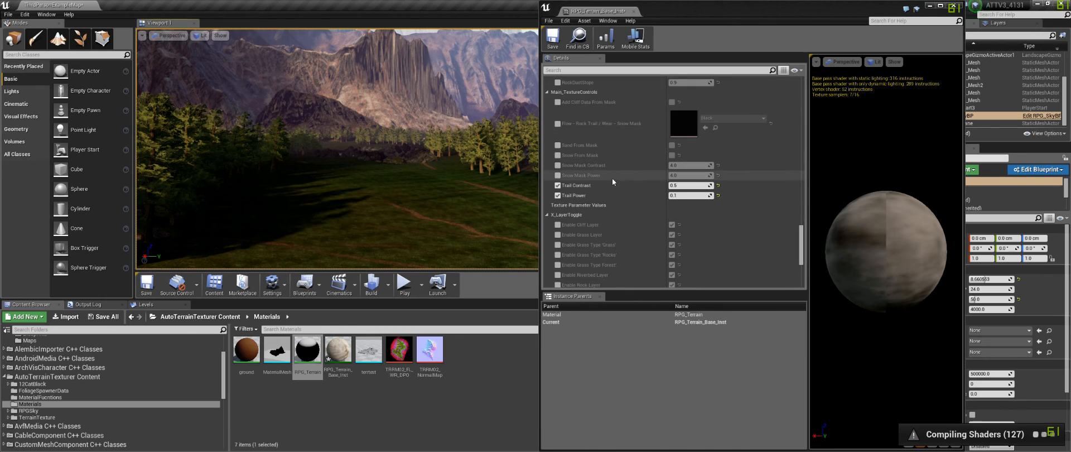
scroll(608, 132, "up", 1)
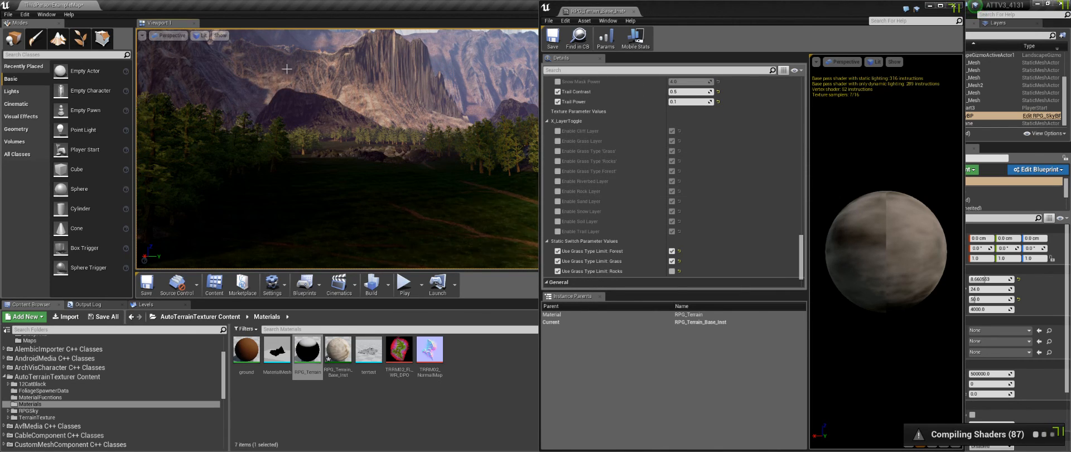
Step: Preview the level viewport in the Lighting Only view mode and then in the Shader Complexity view mode
left_click(201, 36)
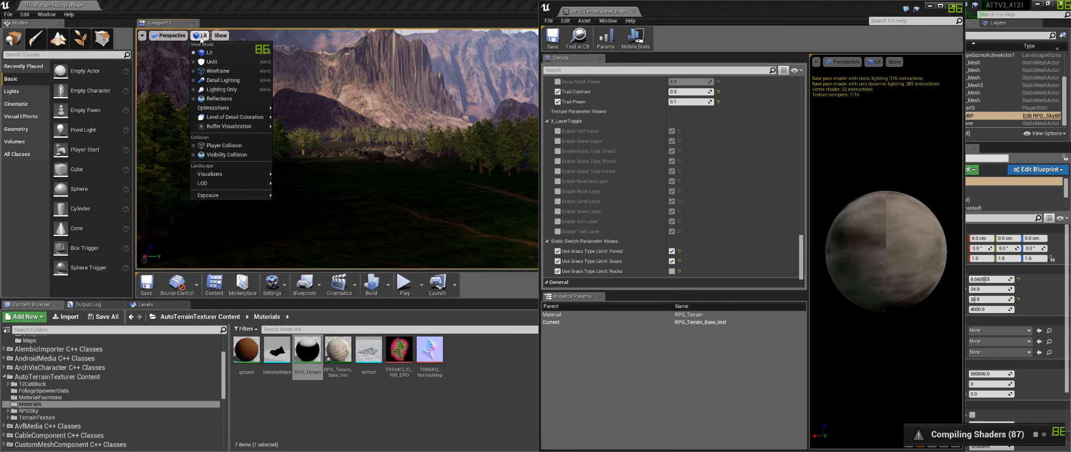
left_click(237, 87)
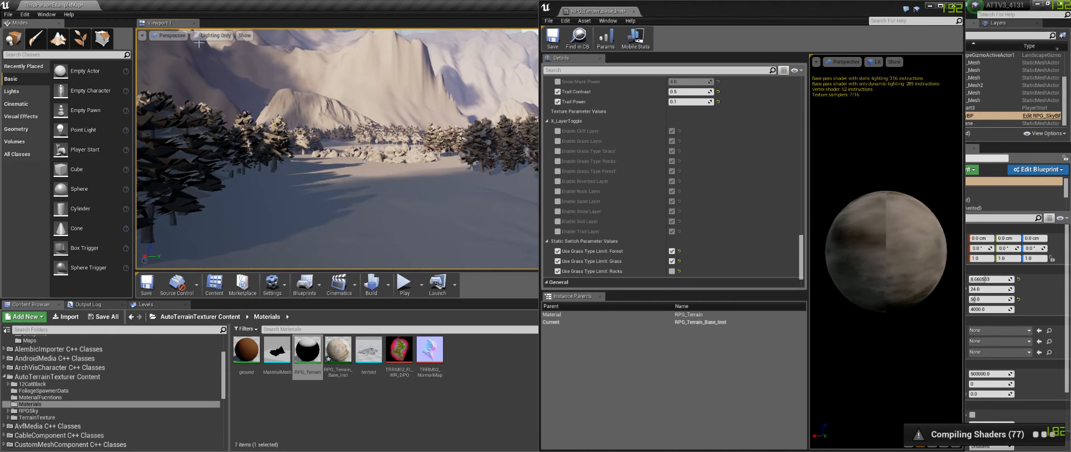
left_click(215, 35)
mouse_move(258, 114)
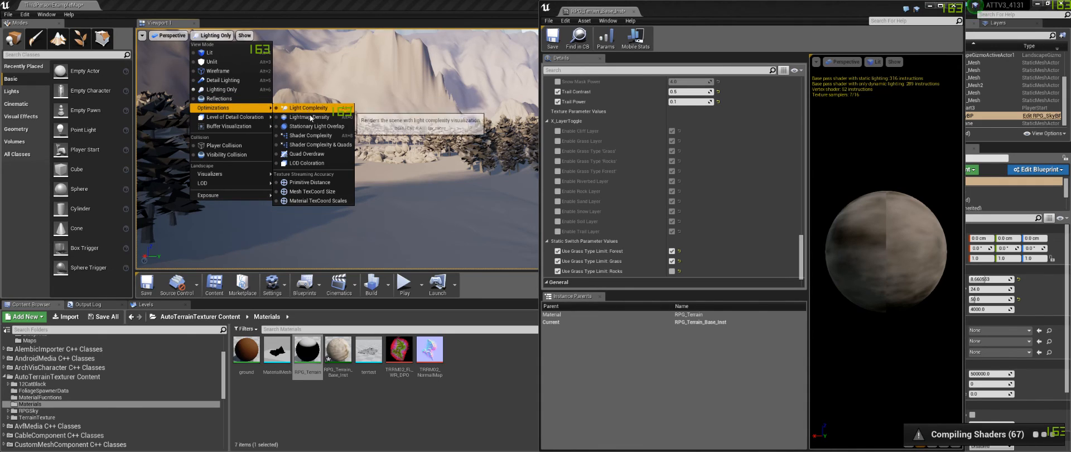
left_click(310, 135)
right_click_drag(524, 148, 524, 148)
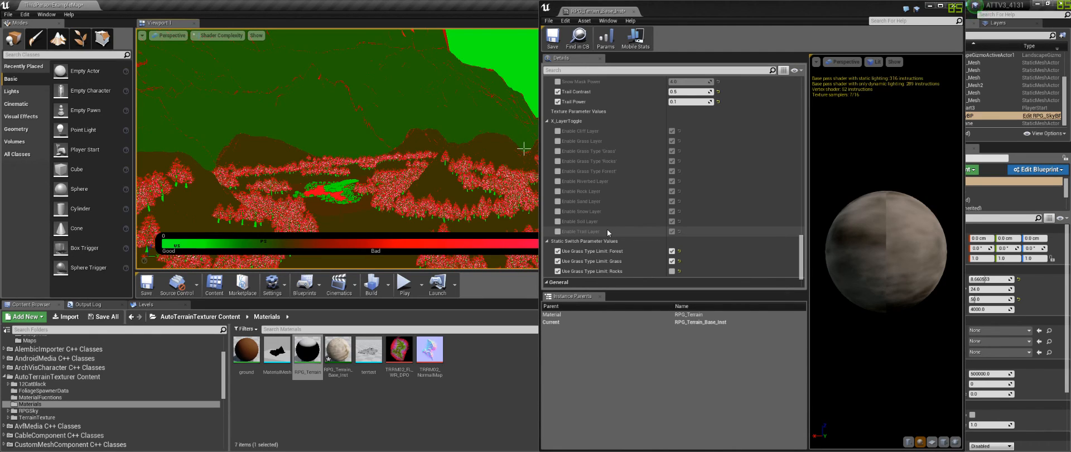
Step: Open the instance's parent material RPG_Terrain in the material editor and maximize its window
scroll(615, 216, "down", 1)
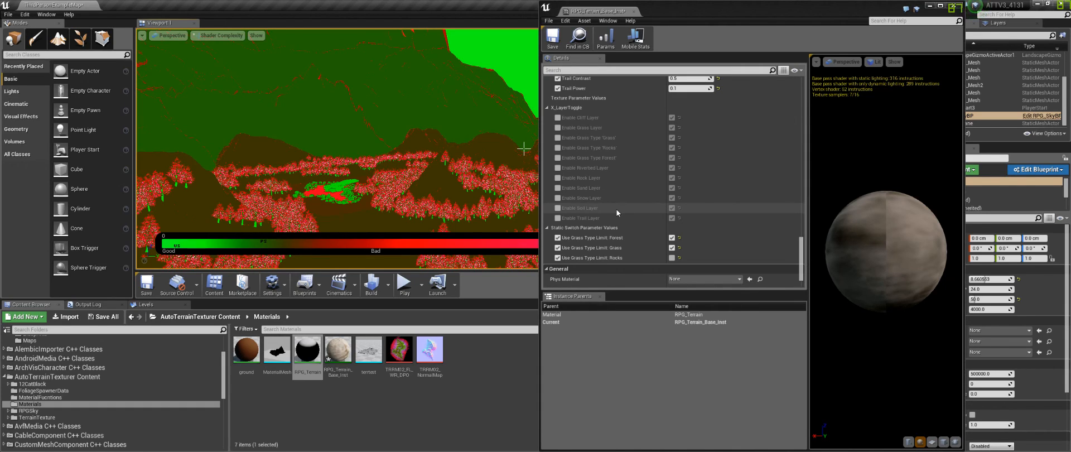
scroll(631, 190, "down", 3)
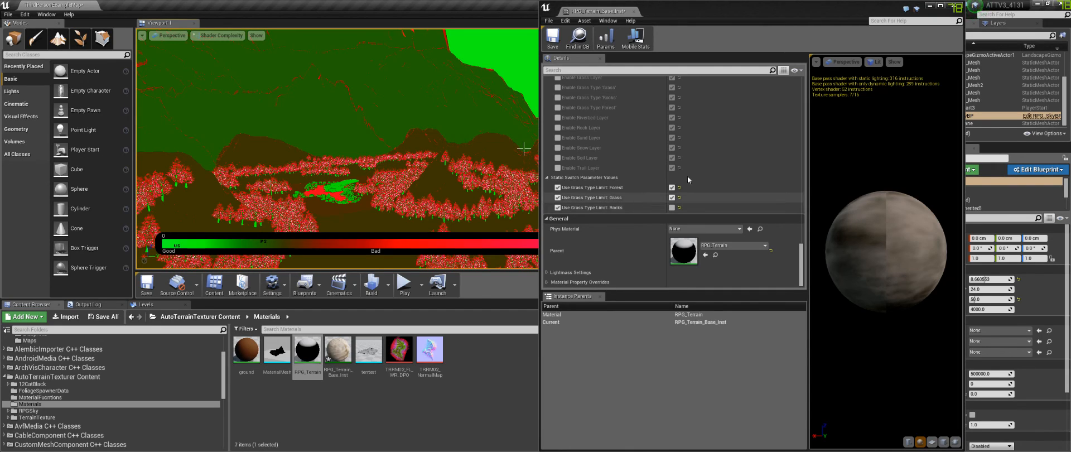
double_click(681, 252)
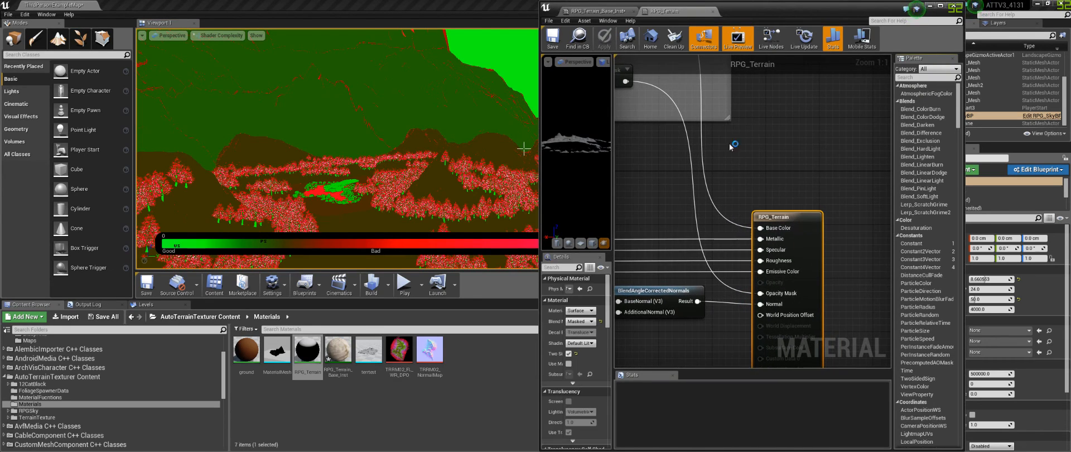
double_click(736, 11)
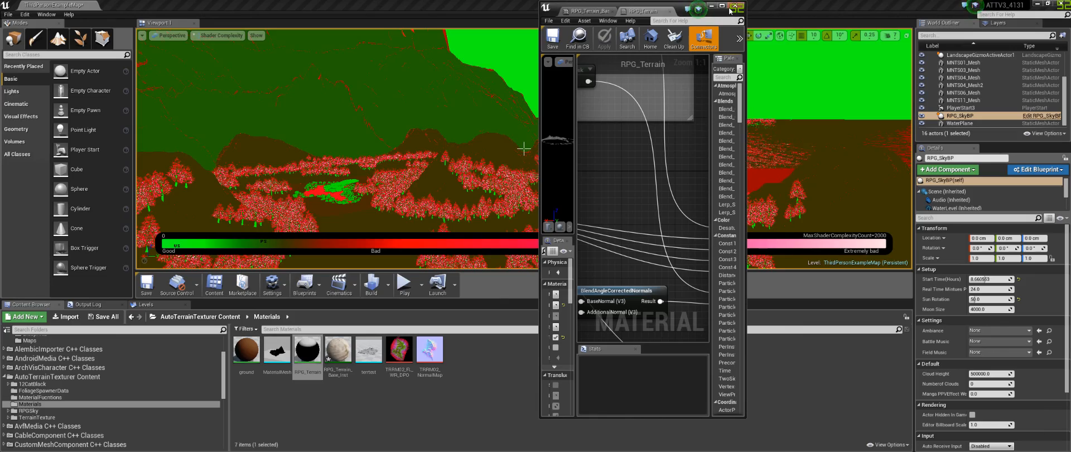
Step: Zoom out and pan across the RPG_Terrain material graph to the Slope and Height Selects section
scroll(570, 186, "down", 7)
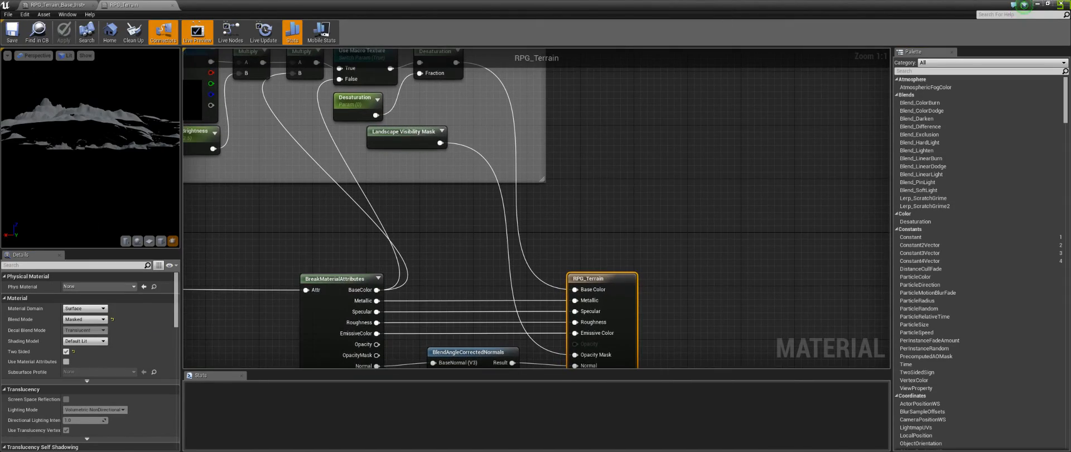
right_click_drag(560, 202, 649, 203)
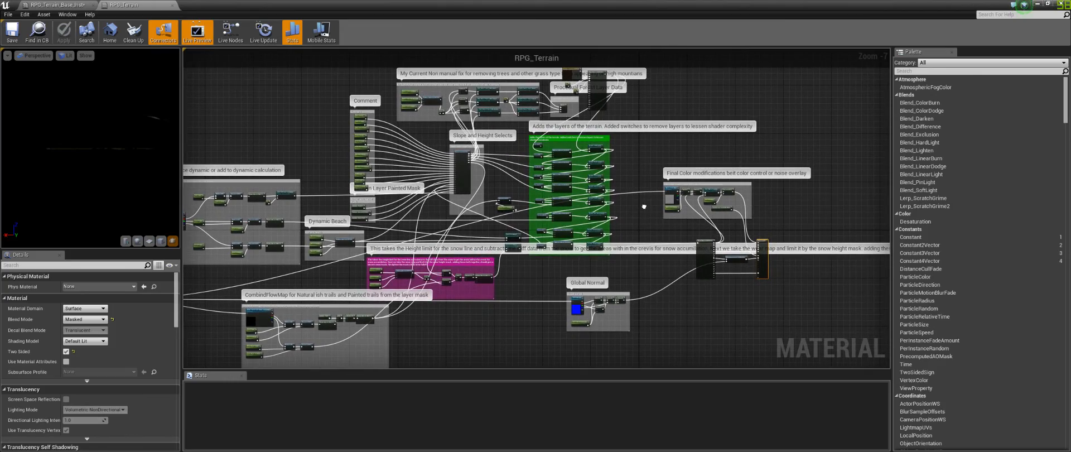
scroll(634, 214, "up", 1)
scroll(632, 210, "up", 2)
right_click_drag(646, 236, 661, 263)
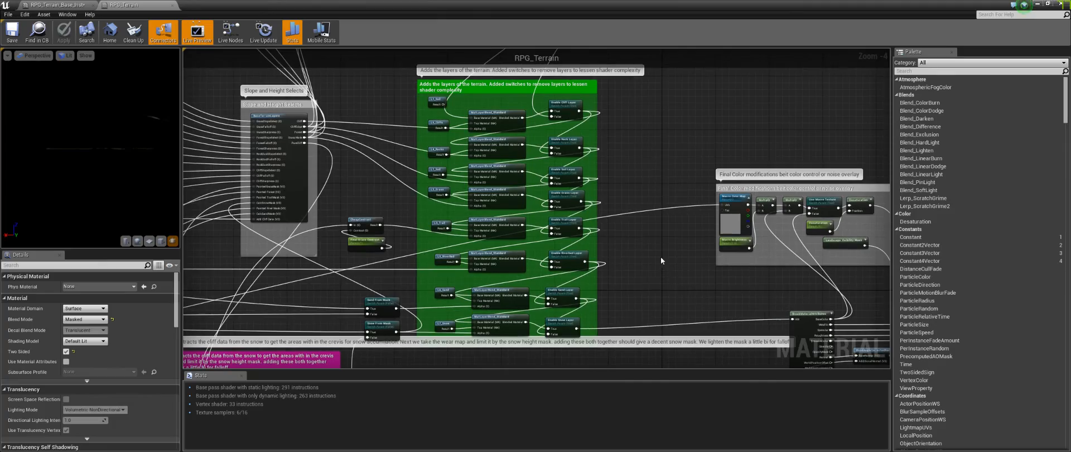
right_click_drag(656, 166, 948, 273)
right_click_drag(573, 264, 595, 214)
scroll(595, 214, "up", 4)
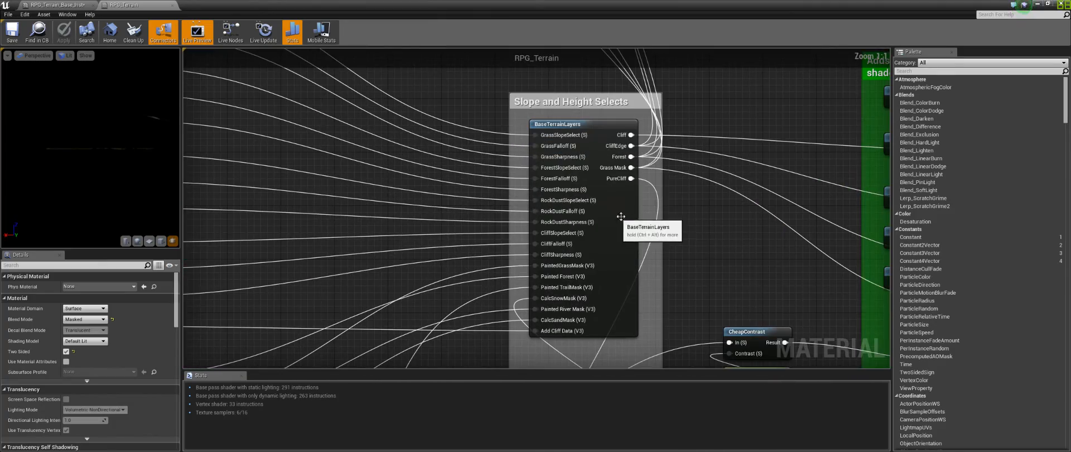
right_click_drag(680, 226, 647, 209)
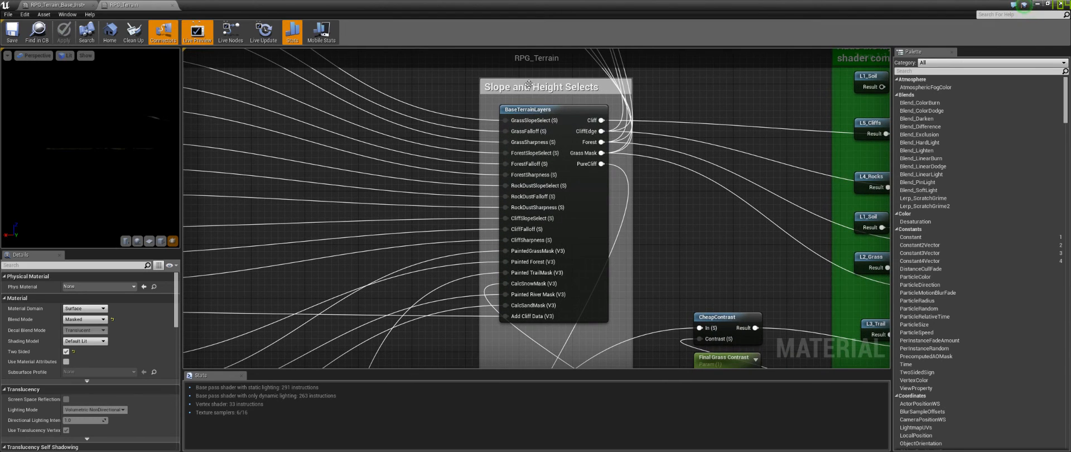
Step: Select the BaseTerrainLayers function node and examine the parameter nodes feeding its inputs
left_click(580, 215)
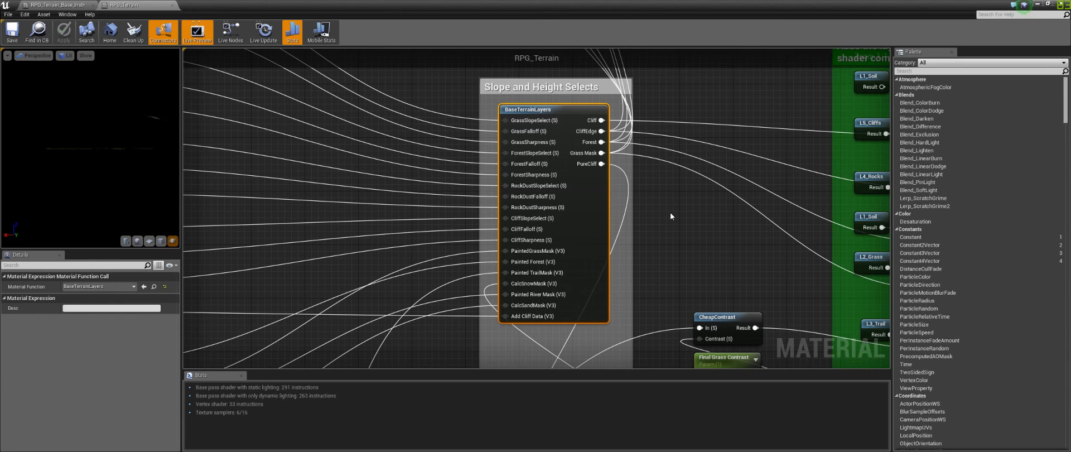
right_click_drag(670, 212, 727, 292)
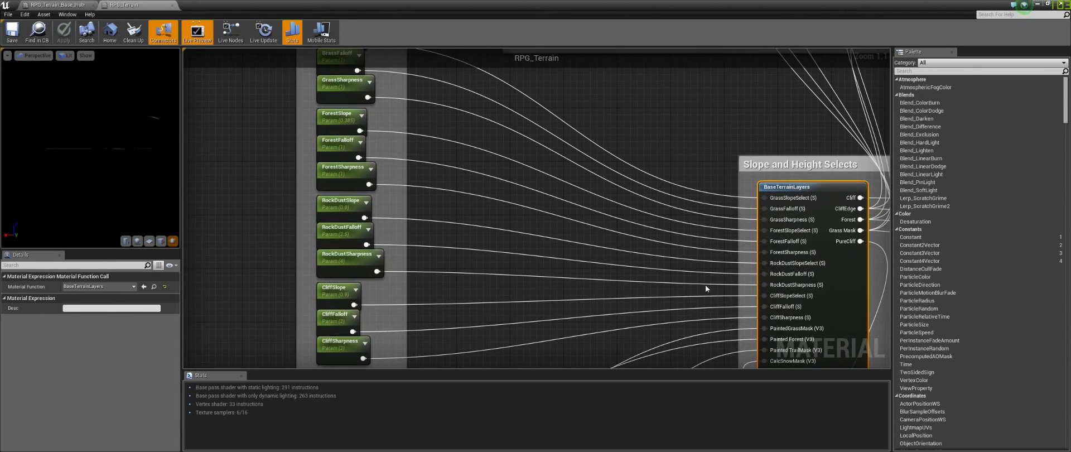
scroll(494, 210, "down", 2)
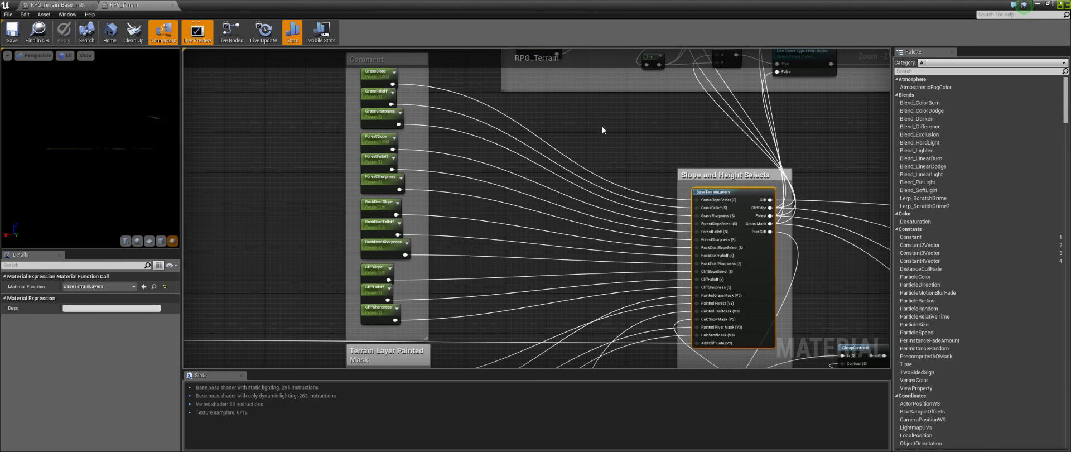
scroll(630, 309, "up", 3)
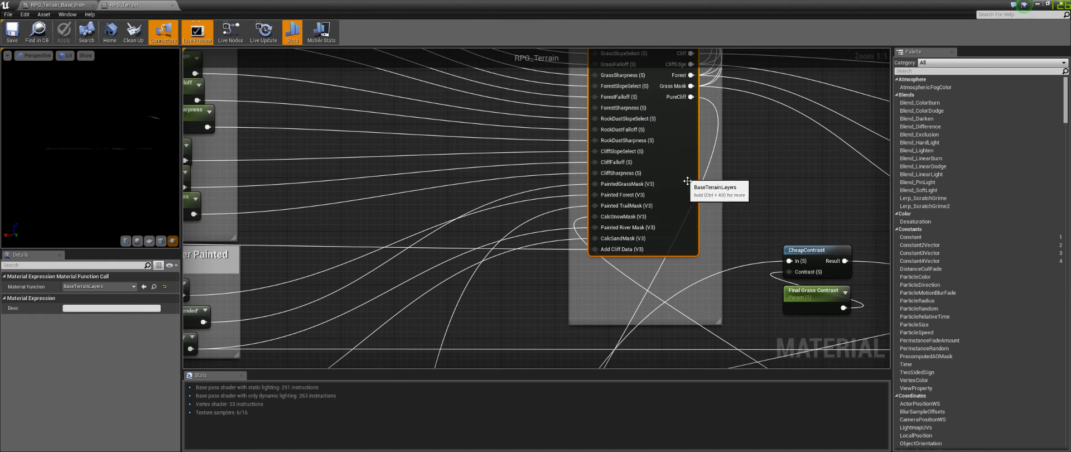
right_click_drag(769, 150, 713, 218)
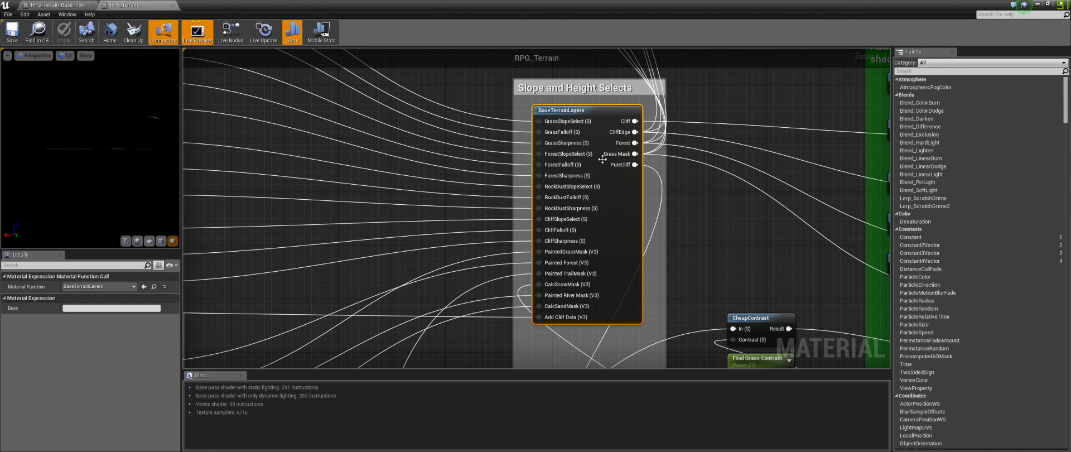
right_click_drag(687, 263, 697, 180)
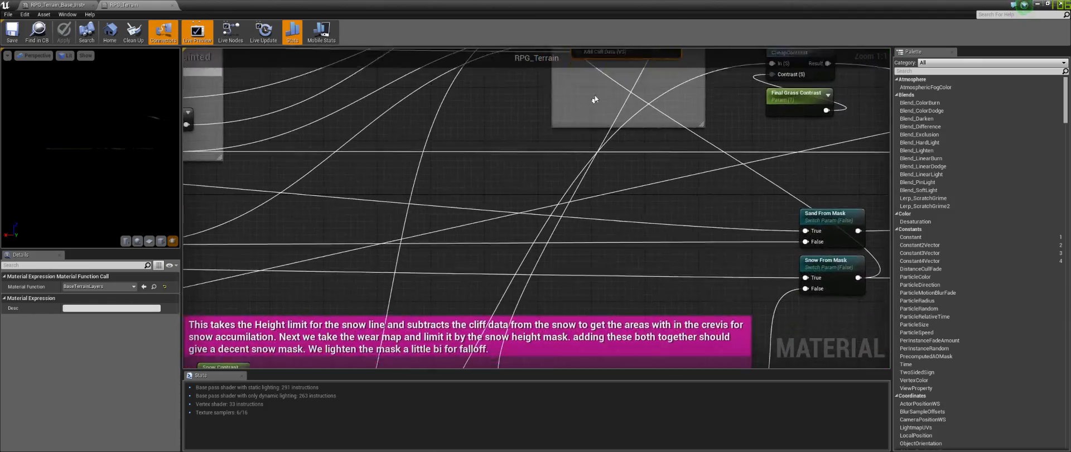
right_click_drag(593, 108, 600, 92)
scroll(533, 194, "down", 3)
right_click_drag(534, 194, 650, 89)
Step: Examine the dynamic calculation, Dynamic Beach and snow accumulation sections of the material graph
right_click_drag(258, 70, 623, 231)
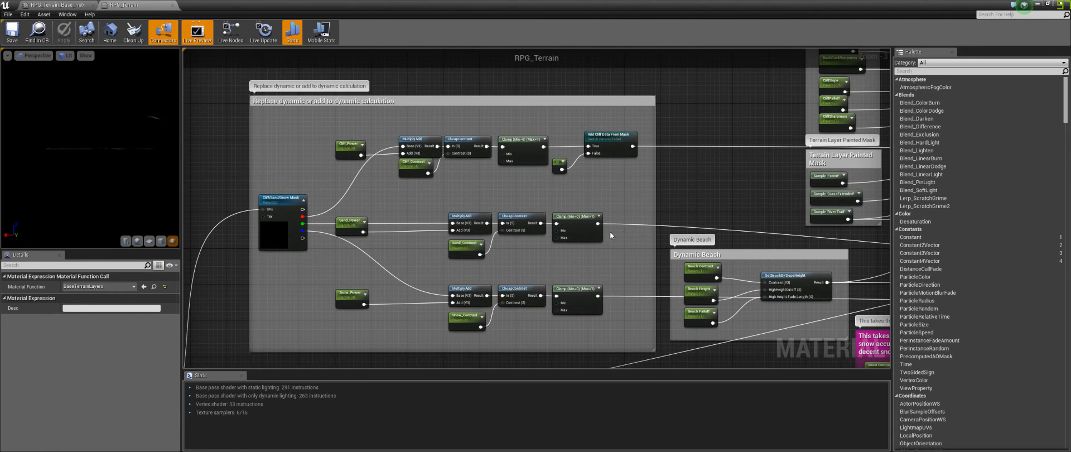
mouse_move(226, 80)
left_mouse_down()
mouse_move(656, 331)
mouse_move(660, 353)
mouse_move(246, 108)
mouse_move(243, 87)
left_mouse_up()
left_click(661, 345)
left_click(239, 103)
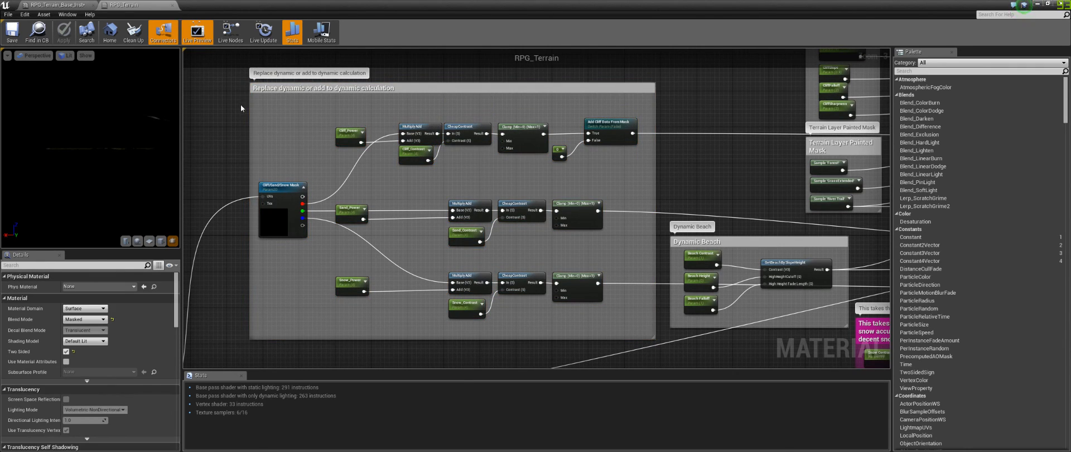
right_click_drag(238, 102, 412, 182)
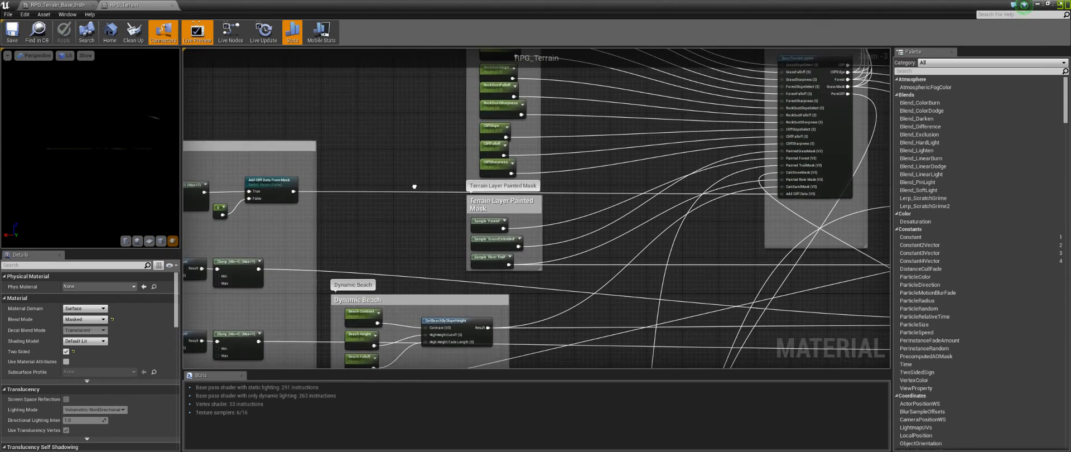
right_click_drag(352, 199, 648, 250)
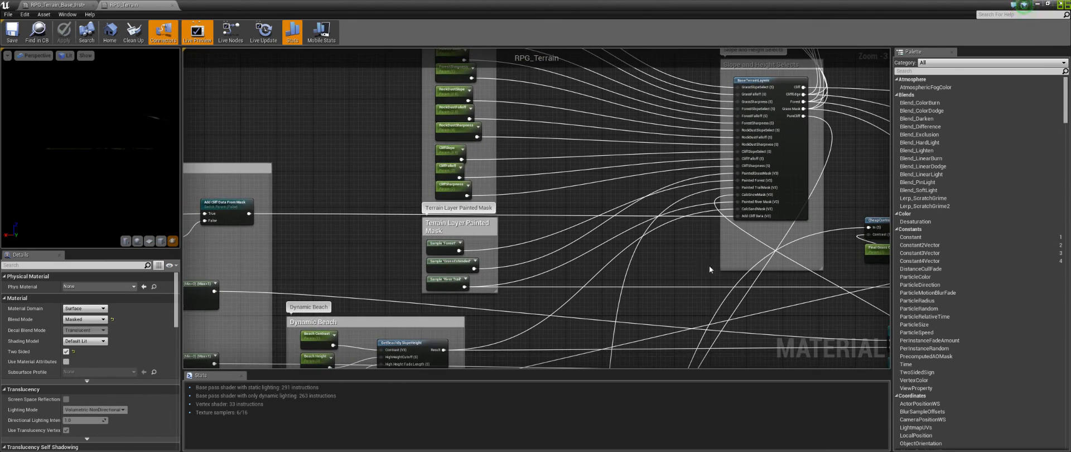
right_click_drag(352, 271, 185, 148)
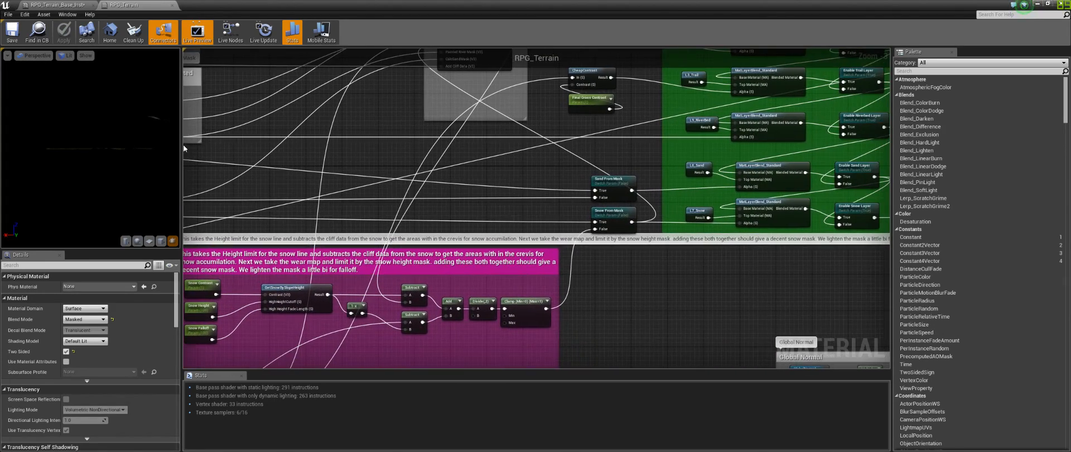
Step: Select the Sand From Mask switch parameter and trace its connections through the graph
left_click(603, 179)
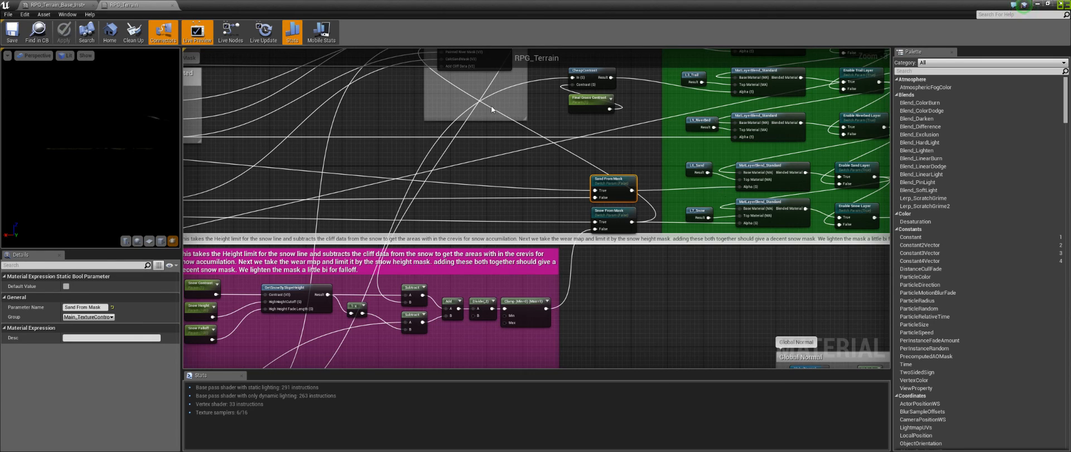
right_click_drag(277, 177, 887, 186)
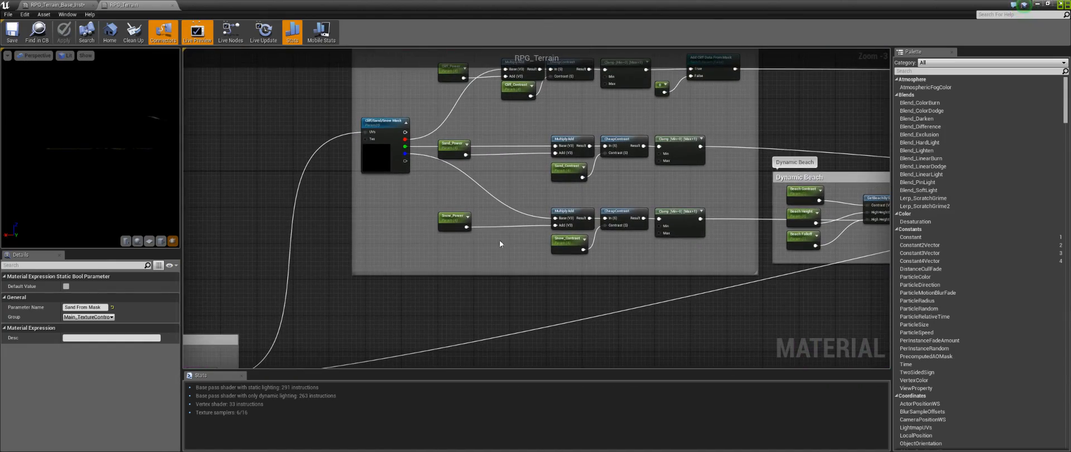
right_click_drag(713, 266, 543, 196)
right_click_drag(626, 197, 121, 202)
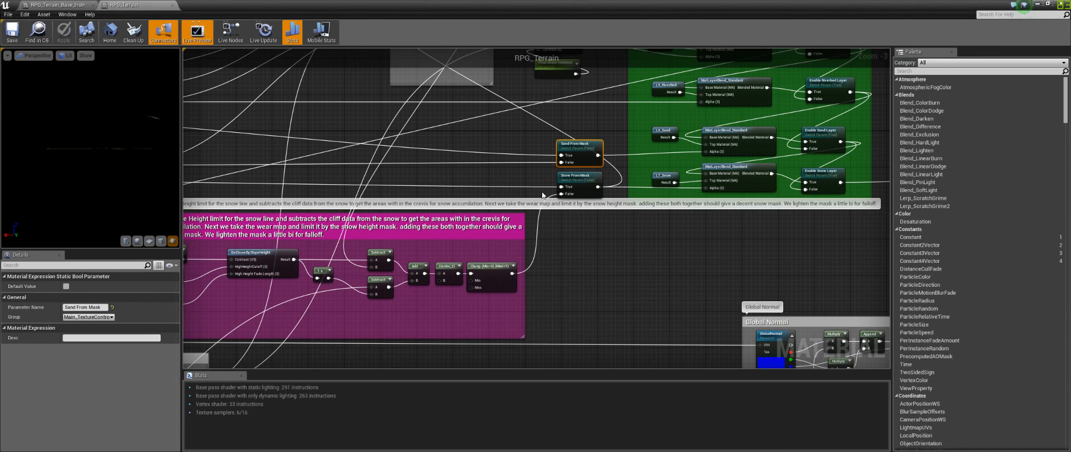
right_click_drag(344, 127, 574, 196)
right_click_drag(468, 204, 587, 193)
right_click_drag(701, 239, 463, 243)
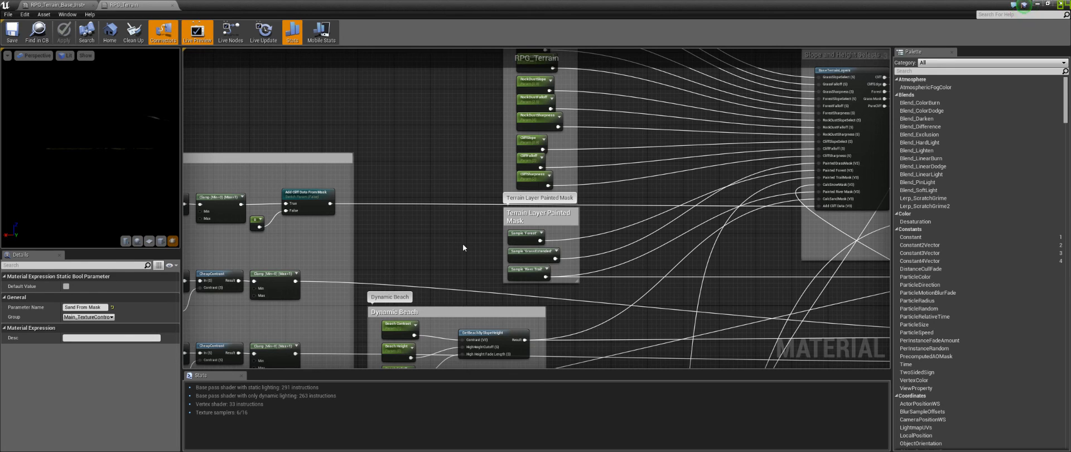
right_click_drag(628, 238, 460, 253)
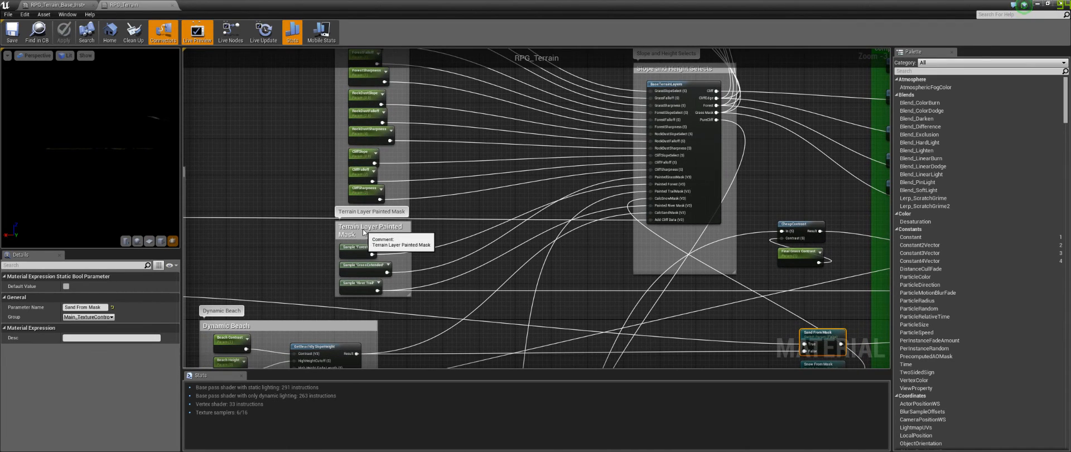
Step: Select the Terrain Layer Painted Mask comment box and extend its bottom edge downward
left_click(363, 228)
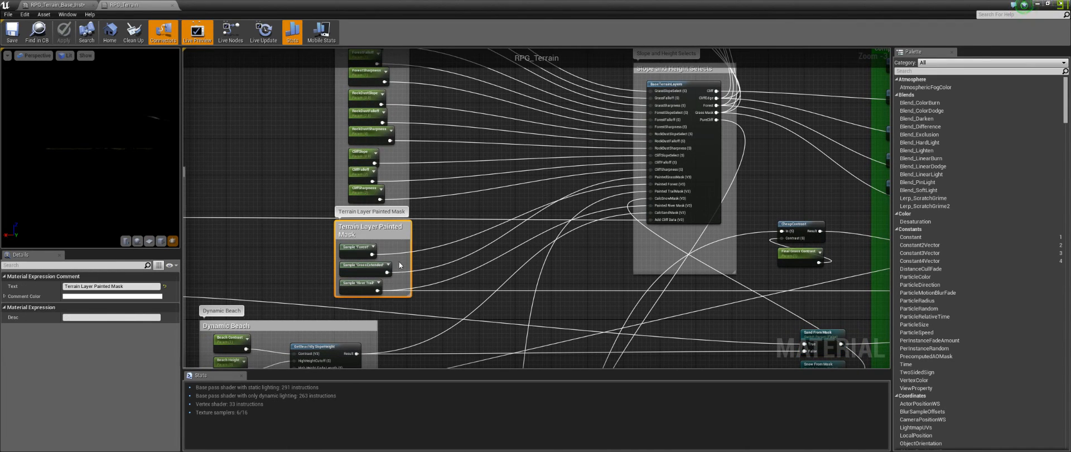
left_click(449, 227)
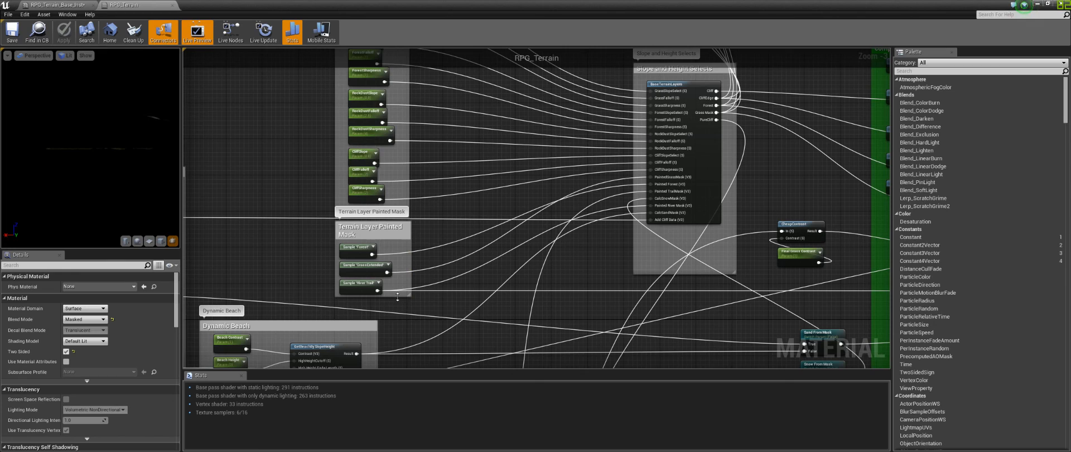
left_click_drag(398, 297, 400, 317)
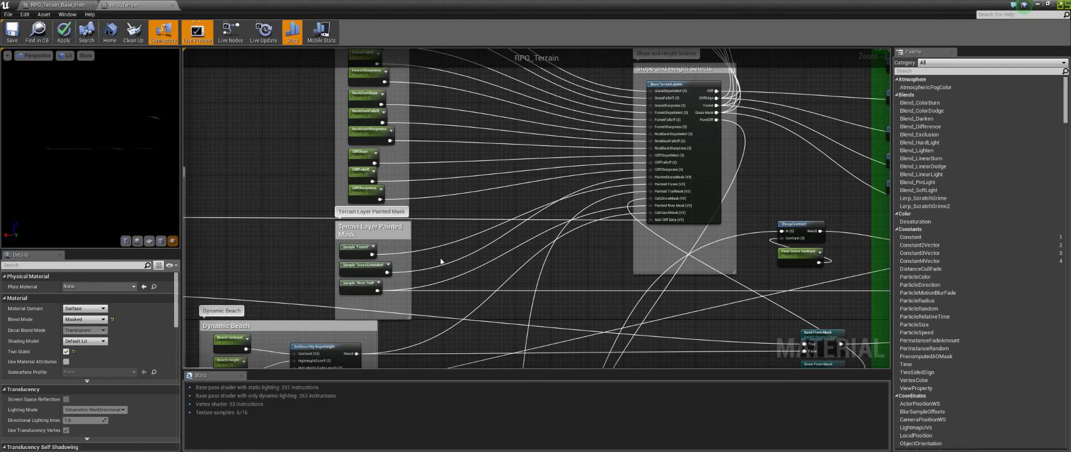
Step: Examine the high-mountain grass type fix section and the Procedural Forest Layer Data feeding the material output
right_click_drag(439, 161, 499, 399)
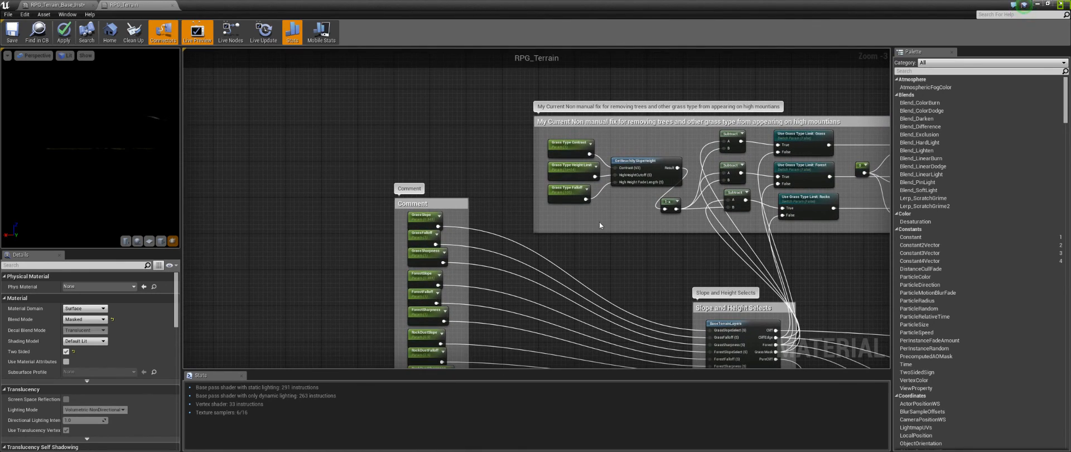
right_click_drag(597, 225, 344, 247)
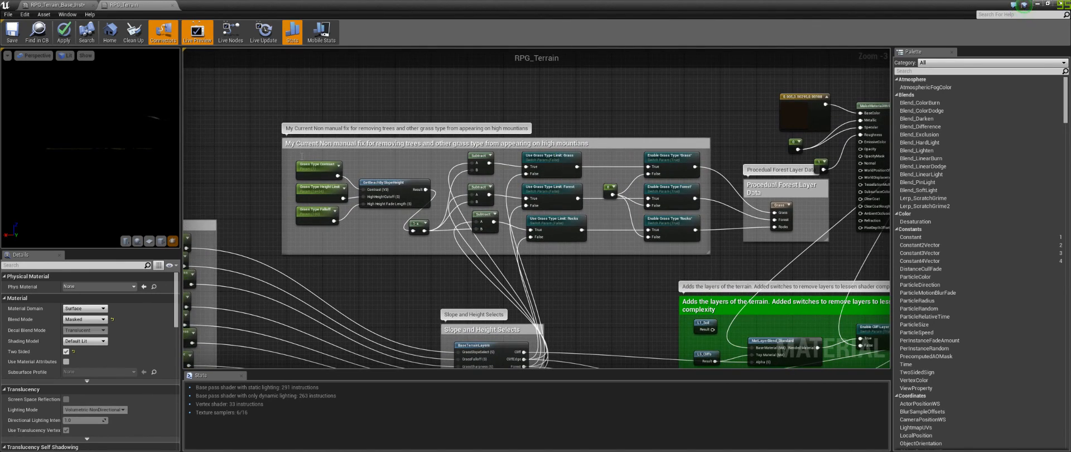
left_click(719, 255)
left_click_drag(726, 261, 266, 125)
left_click(266, 126)
right_click_drag(768, 251, 622, 267)
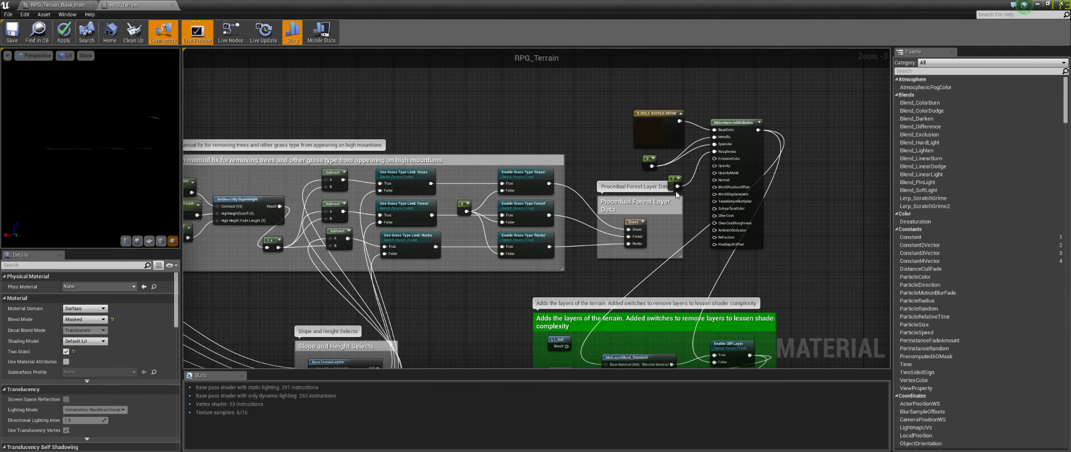
Step: Reposition the texture sample and constant nodes above the material output node
right_click_drag(646, 206, 539, 236)
left_click(734, 195)
left_click_drag(735, 196, 739, 195)
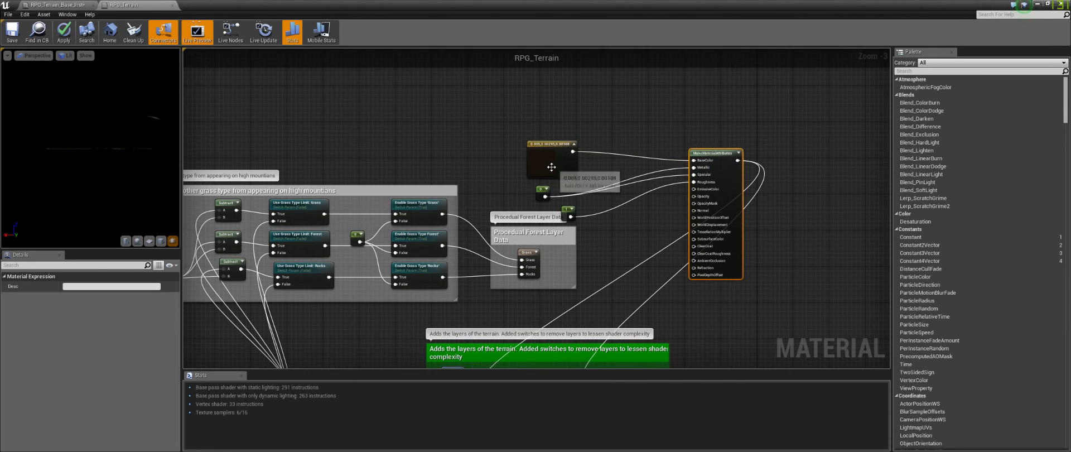
left_click_drag(552, 154, 669, 92)
left_click_drag(544, 192, 652, 134)
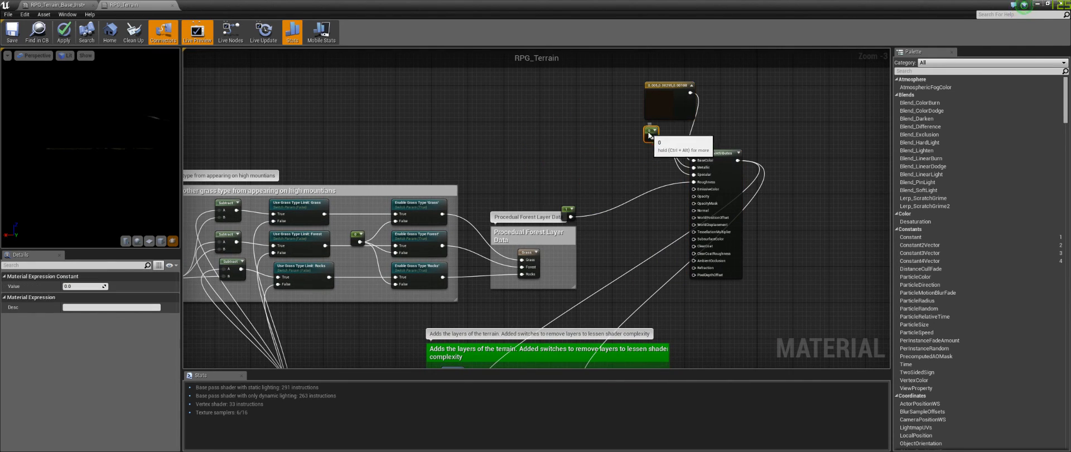
left_click_drag(566, 212, 653, 156)
Step: Move the Procedural Forest Layer Data comment box and extend its bottom edge downward
left_click_drag(528, 237, 505, 197)
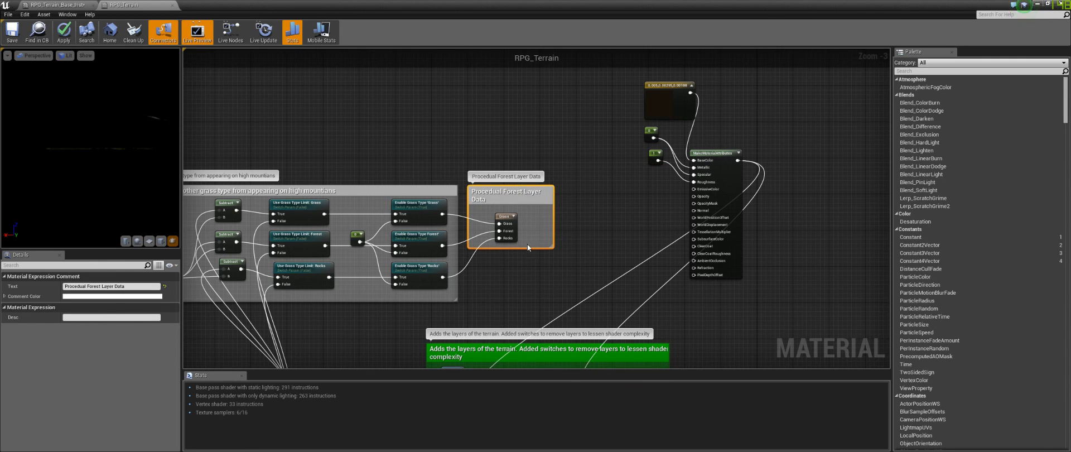
left_click_drag(526, 247, 522, 299)
left_click(523, 301)
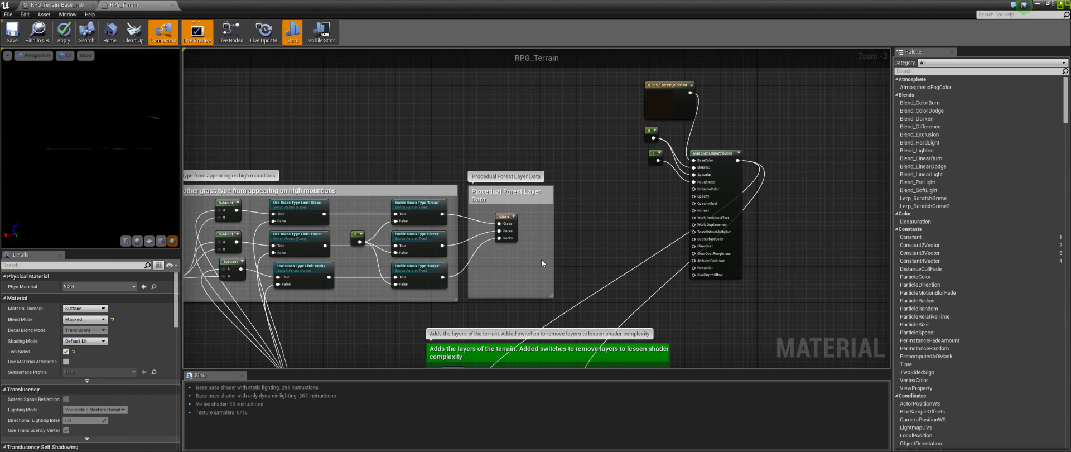
Step: Select the Landscape Grass Output node and expand its Grass Types array
left_click(505, 216)
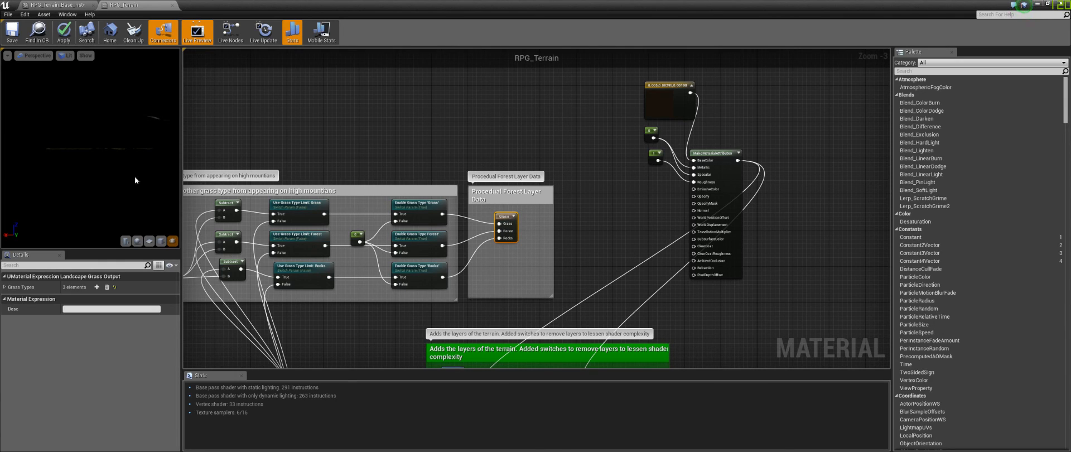
left_click(4, 287)
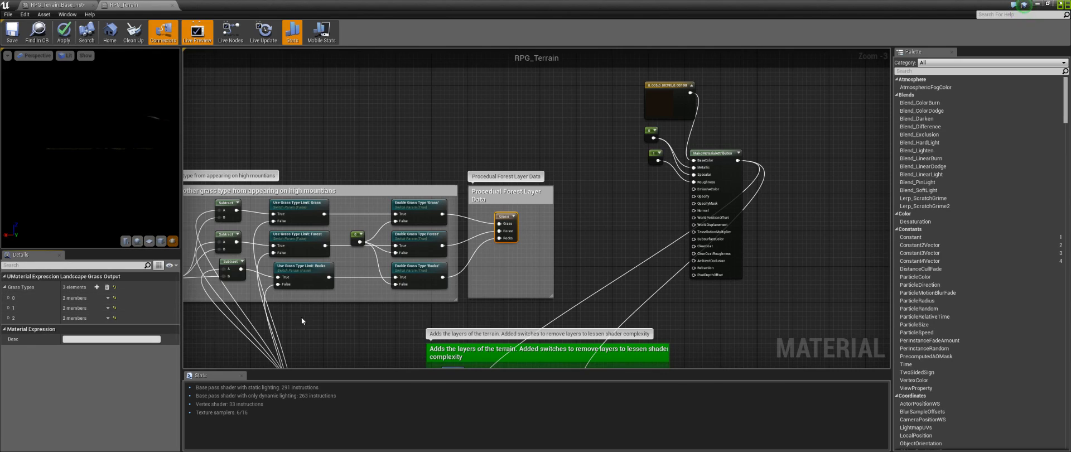
Step: Rename the River Trail layer sample's parameter to River_Trail in the Terrain Layer Painted Mask section
right_click_drag(492, 281, 675, 197)
right_click_drag(537, 317, 553, 79)
scroll(493, 240, "up", 3)
right_click_drag(413, 340, 552, 126)
mouse_move(371, 212)
right_mouse_down()
mouse_move(427, 198)
mouse_move(806, 202)
right_mouse_up()
right_click_drag(580, 129, 560, 309)
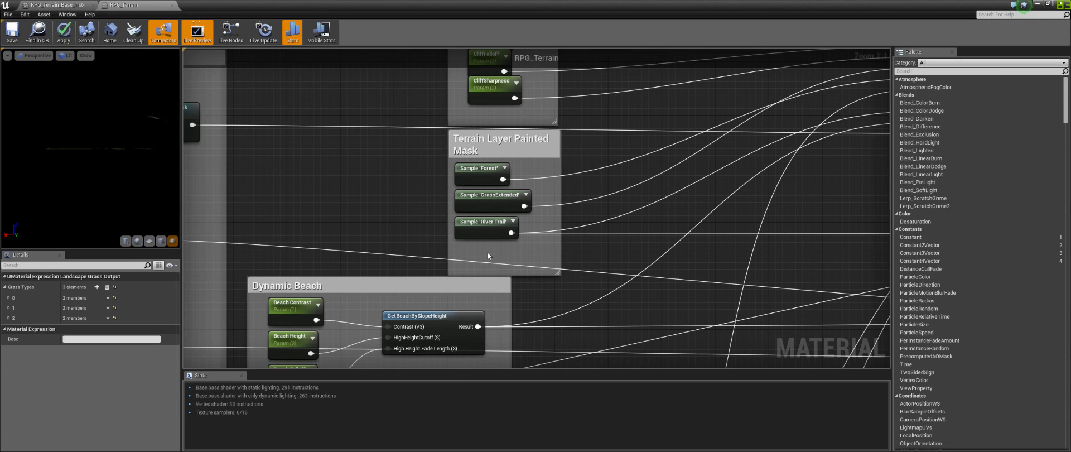
left_click(491, 230)
left_click(78, 286)
left_click(78, 287)
key("BackSpace")
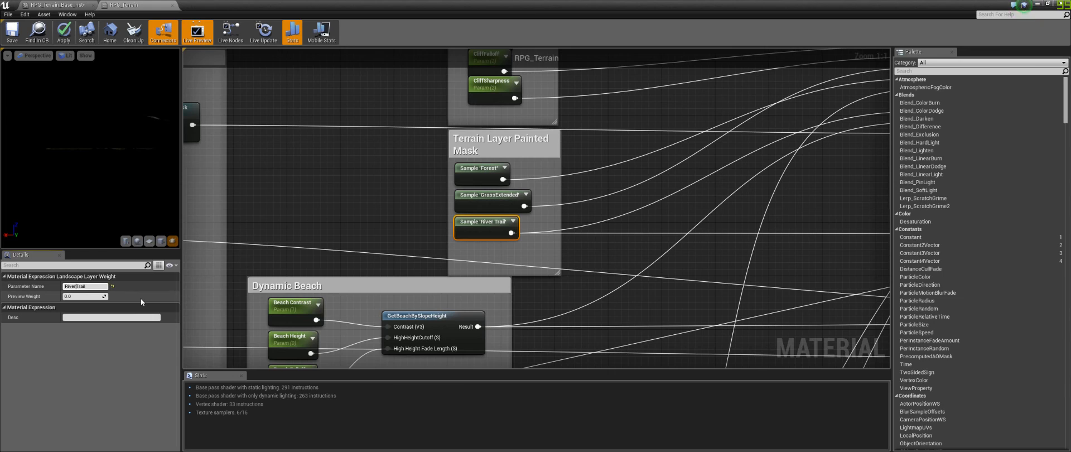
type("_")
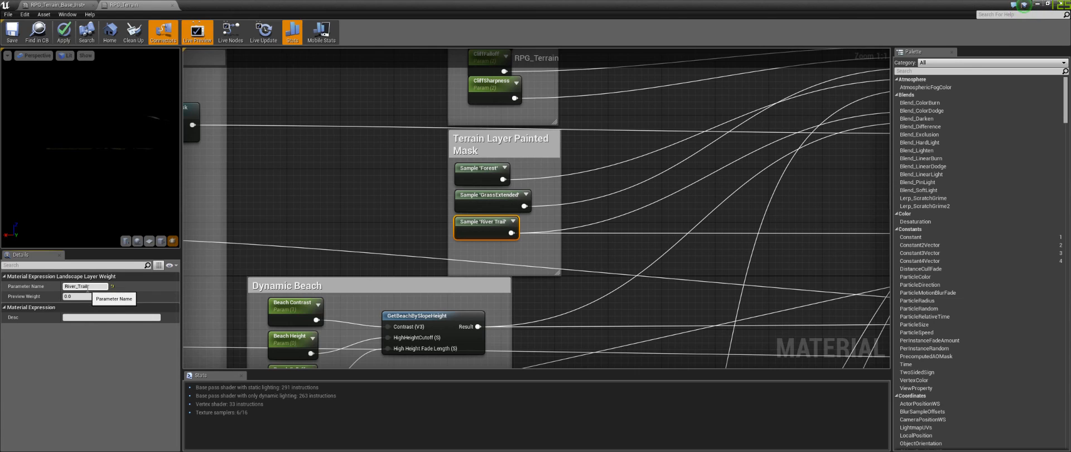
key("Return")
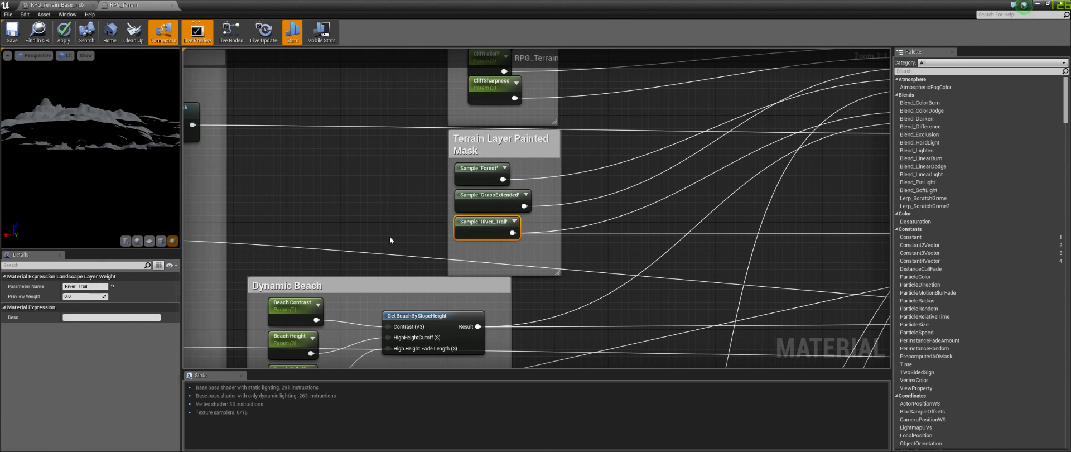
left_click(390, 236)
left_click(485, 225)
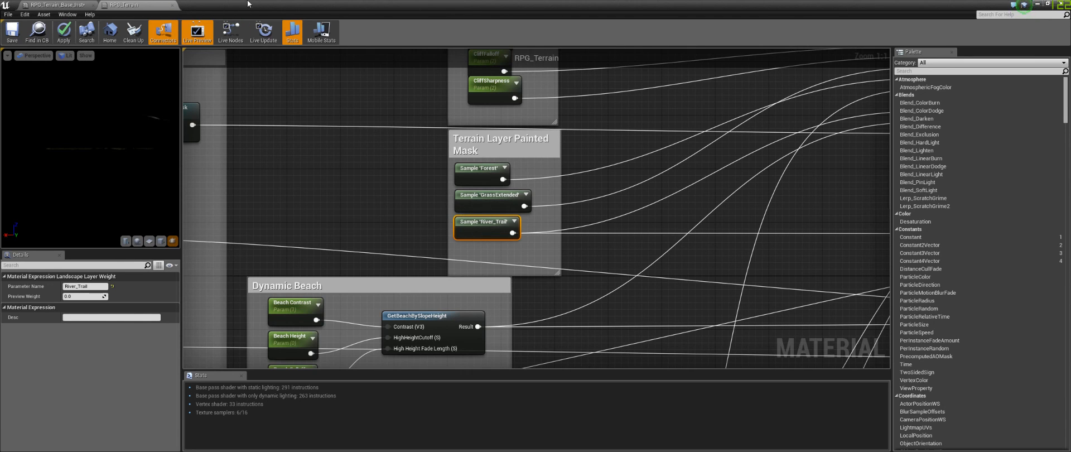
Step: Inspect the landscape paint mode target layers in the level editor, then return to the material graph
double_click(396, 5)
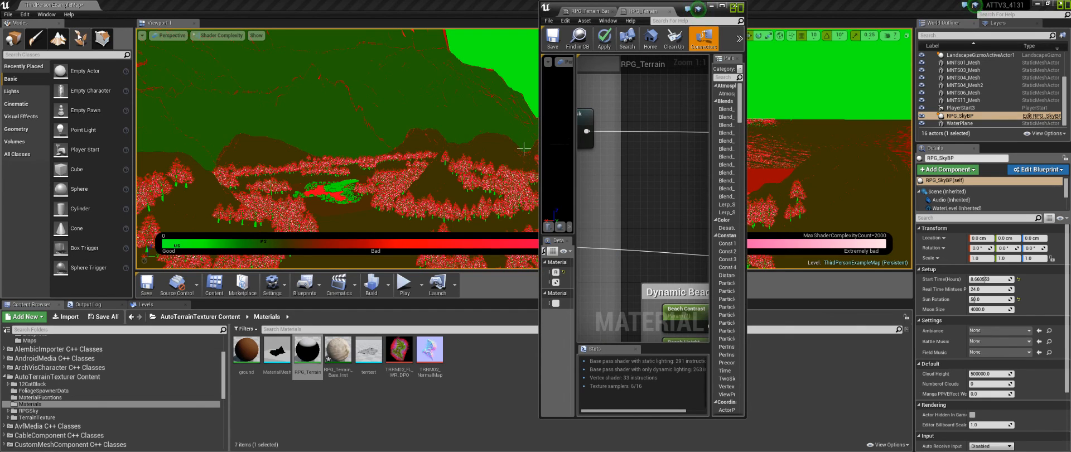
left_click(58, 38)
left_click(91, 60)
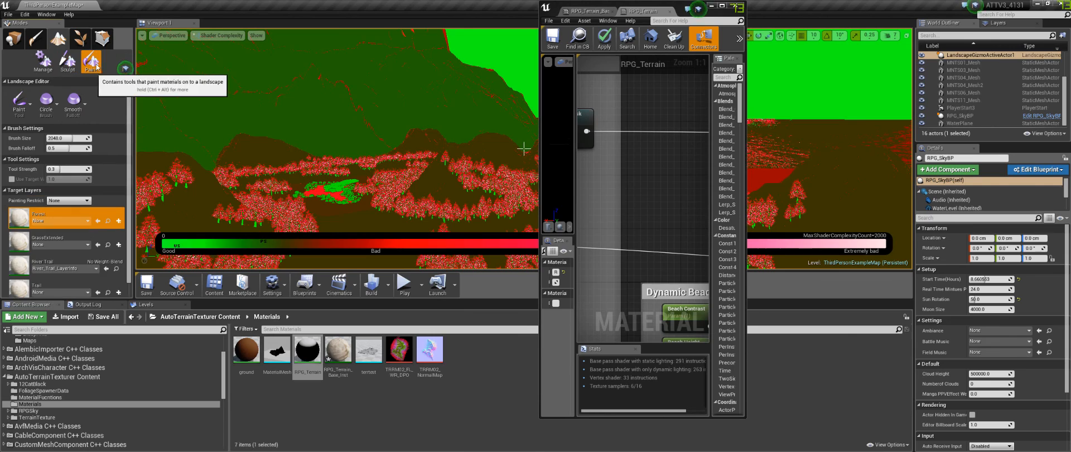
scroll(61, 258, "down", 1)
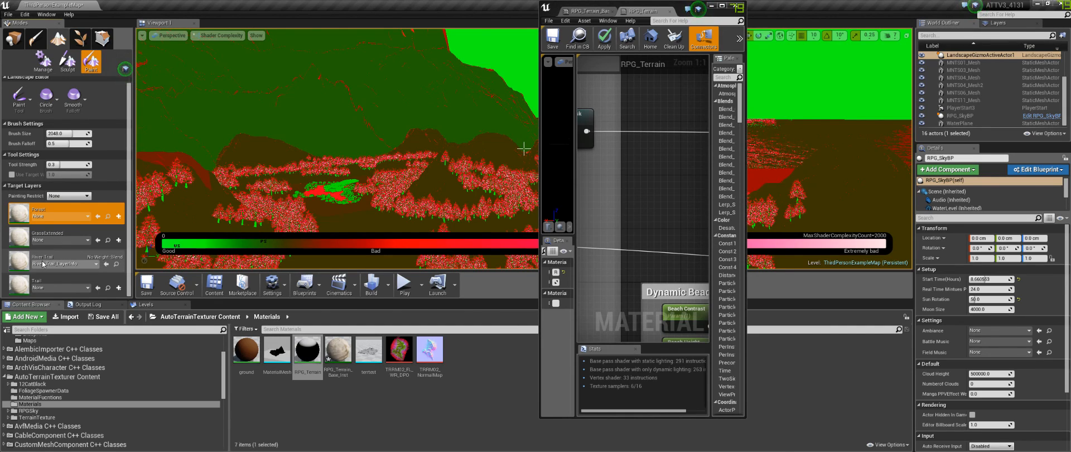
left_click(721, 7)
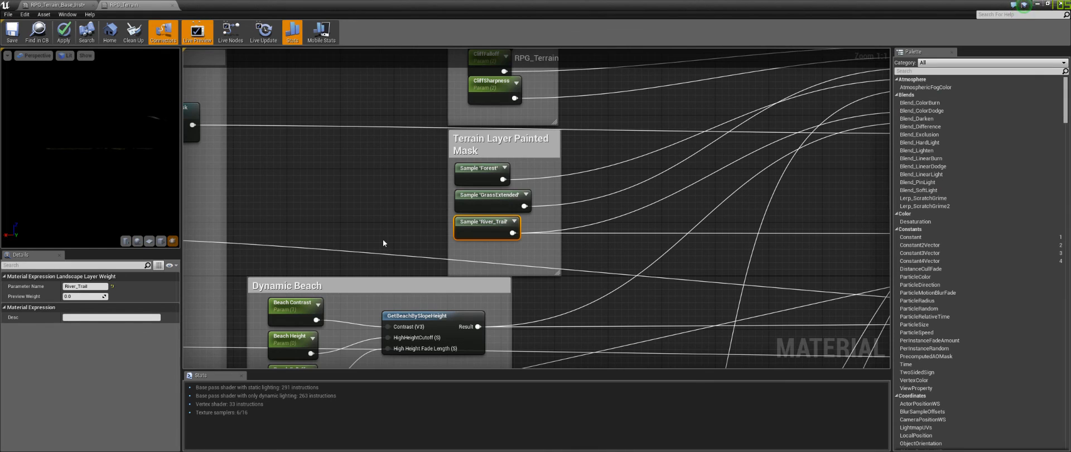
left_click(384, 240)
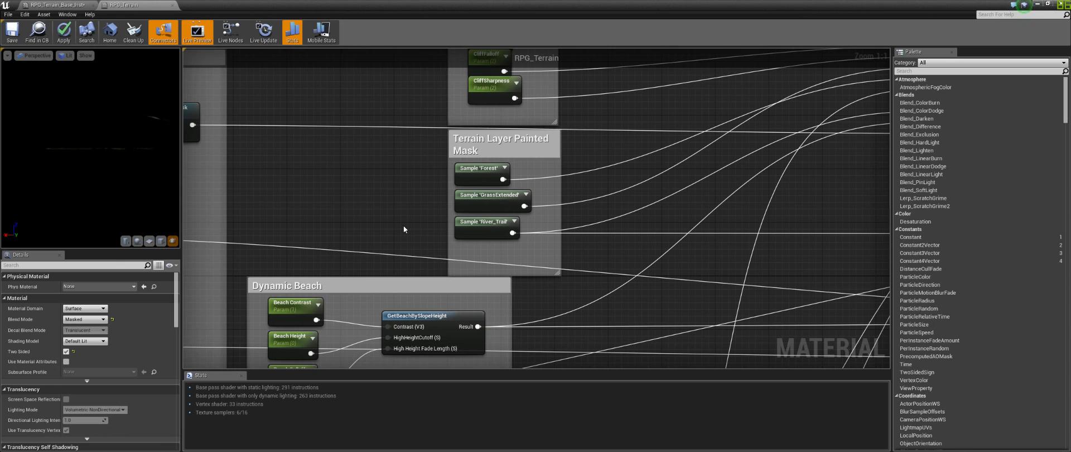
Step: Examine the snow accumulation section and its comment box in the material graph
right_click_drag(679, 167, 740, 60)
left_click_drag(521, 329, 336, 184)
left_click(755, 206)
right_click_drag(762, 234, 397, 75)
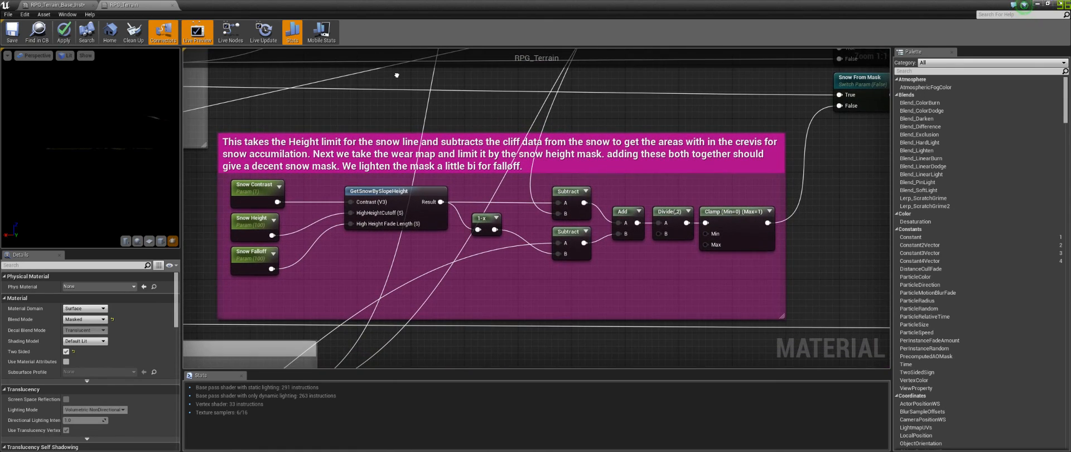
right_click_drag(338, 106, 394, 134)
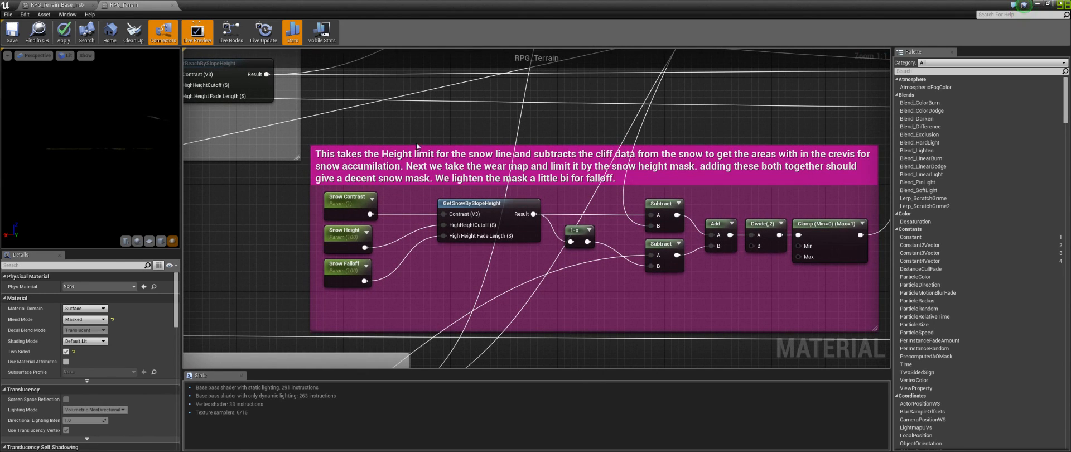
right_click_drag(483, 229, 425, 249)
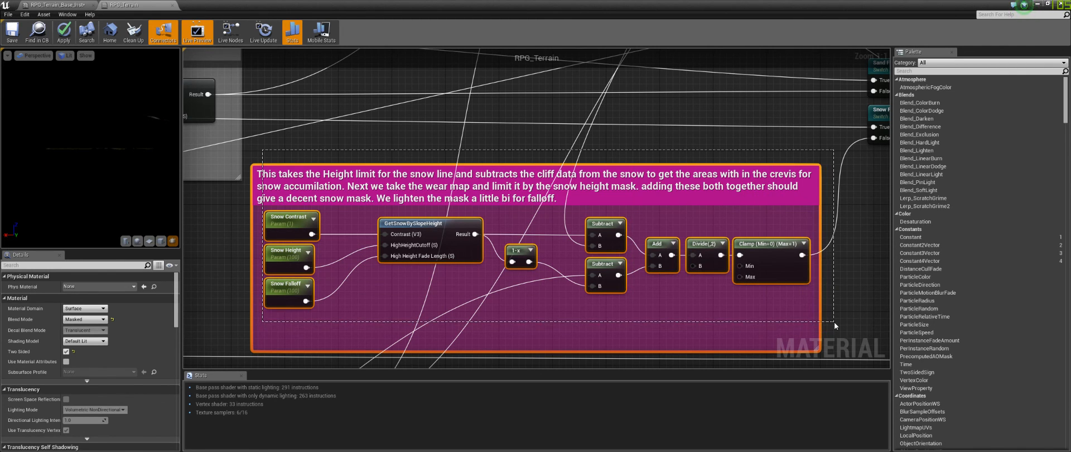
right_click_drag(835, 322, 842, 215)
scroll(762, 201, "down", 3)
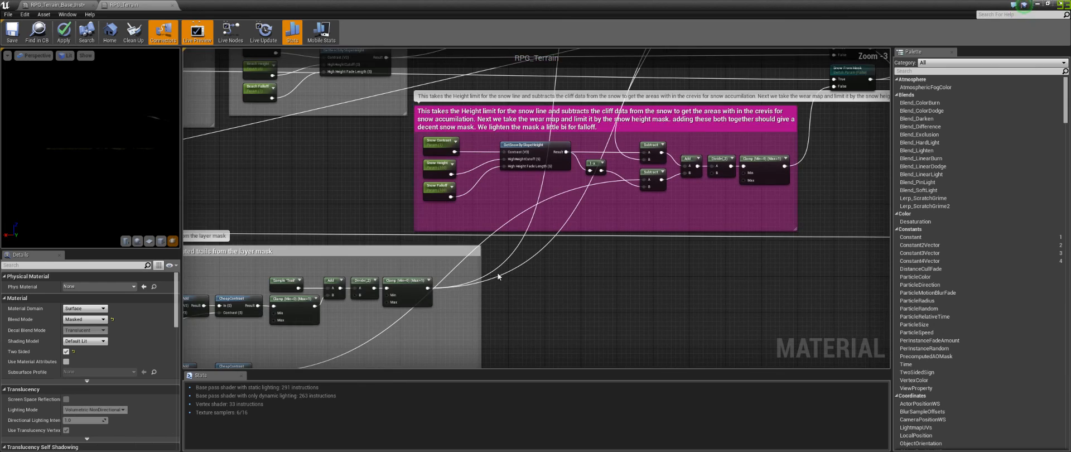
Step: Examine the CombinedFlowMap section for trails and the constants feeding the material output
right_click_drag(502, 273, 738, 228)
right_click_drag(638, 143, 494, 303)
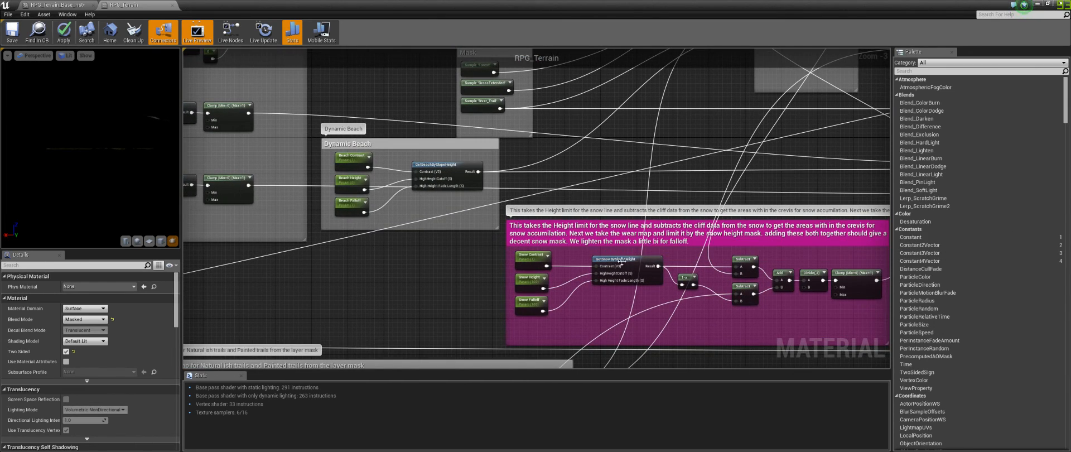
right_click_drag(603, 285, 494, 190)
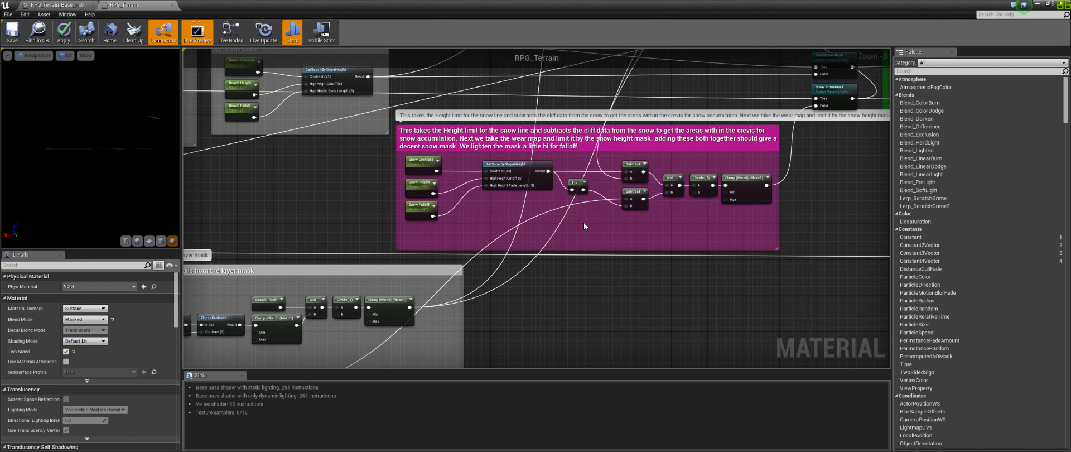
right_click_drag(584, 223, 815, 113)
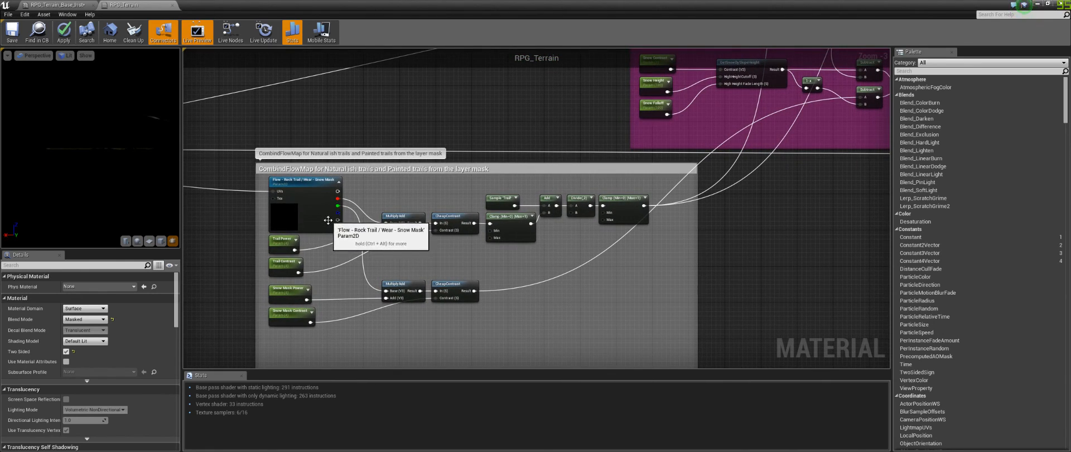
right_click_drag(581, 306, 556, 277)
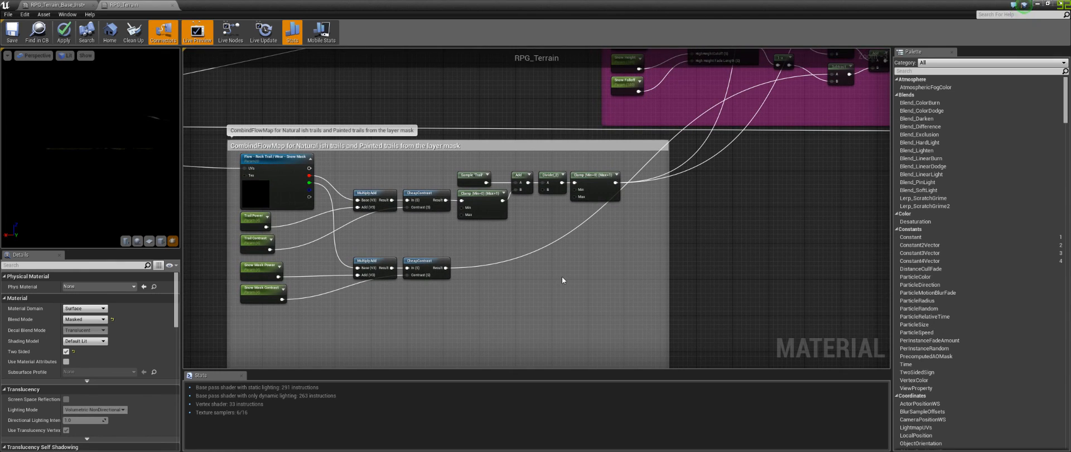
right_click_drag(742, 197, 510, 310)
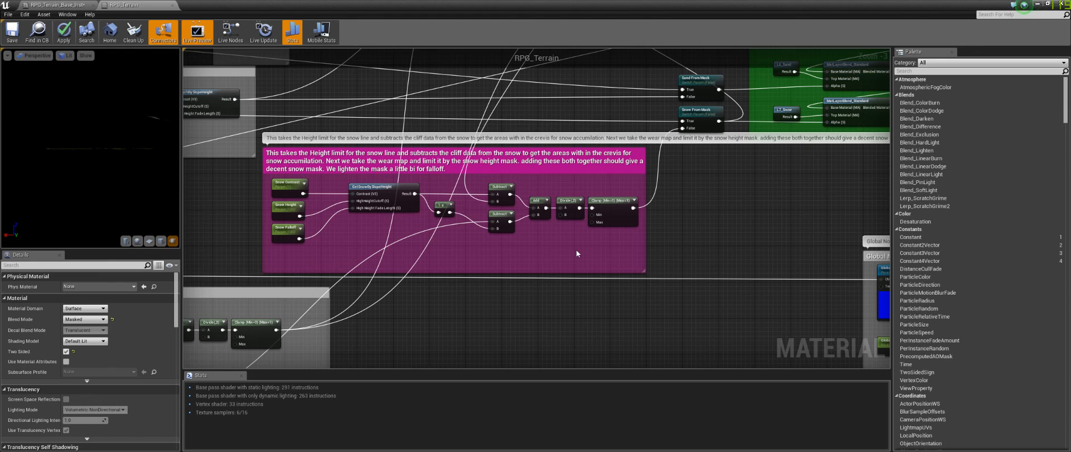
right_click_drag(583, 251, 537, 259)
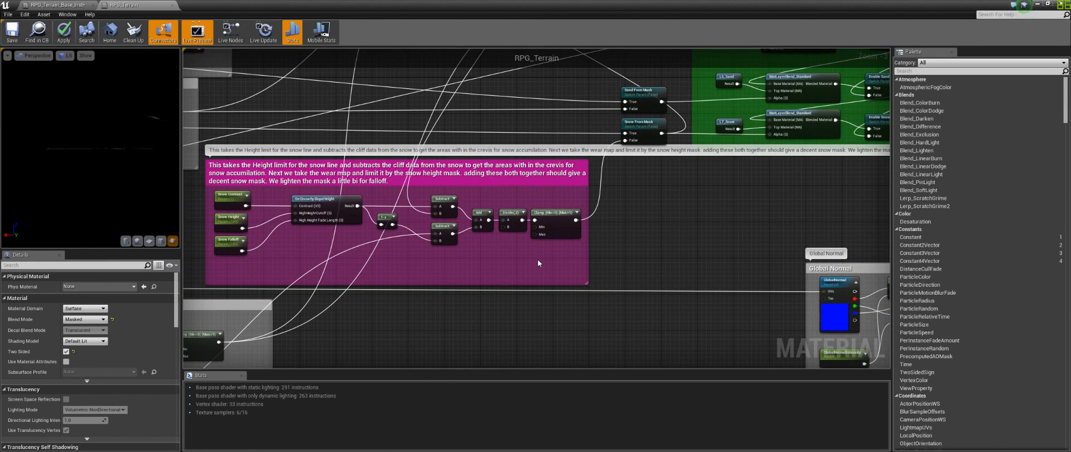
right_click_drag(597, 196, 310, 384)
right_click_drag(591, 120, 592, 300)
right_click_drag(484, 147, 440, 371)
left_click(495, 193)
left_click_drag(495, 192, 495, 188)
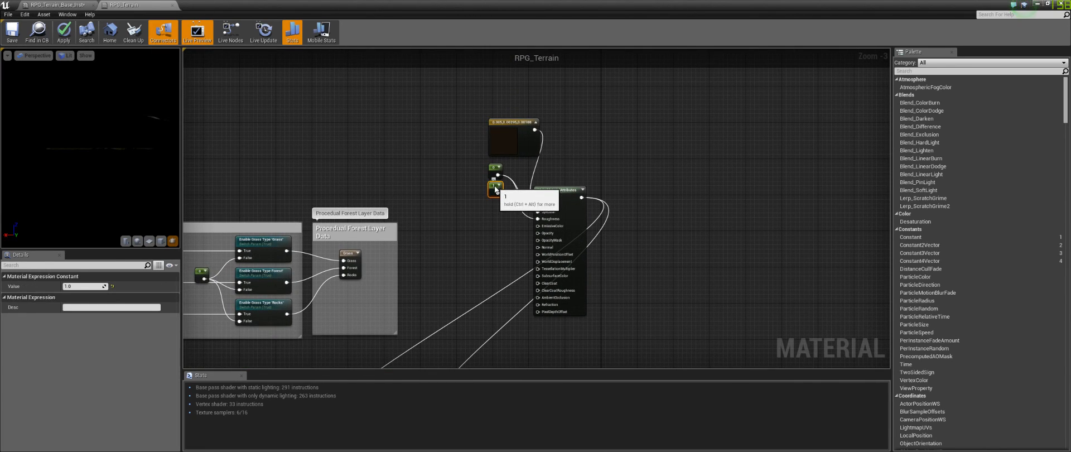
Step: Check the level viewport's view mode options and move the camera around the terrain
double_click(450, 7)
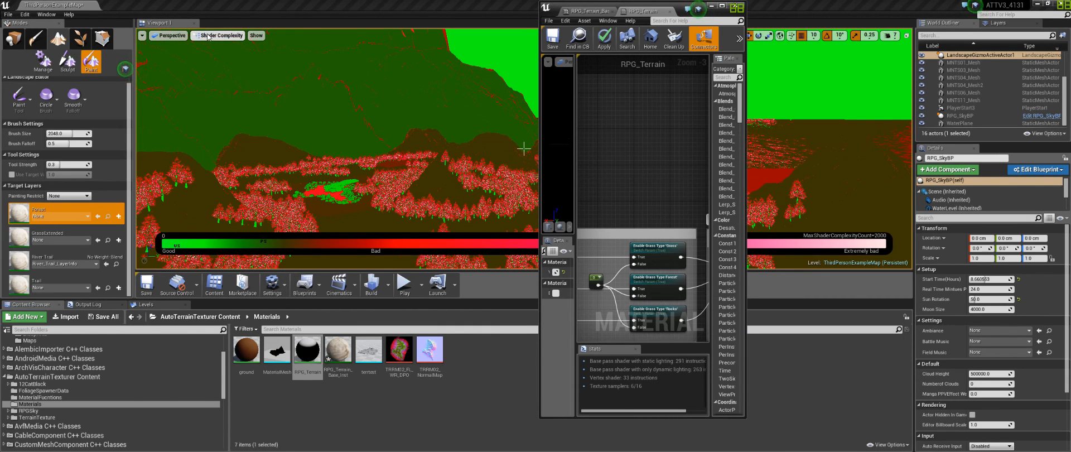
left_click(207, 36)
left_click(220, 50)
right_click_drag(335, 150, 340, 125)
key("w")
key("w")
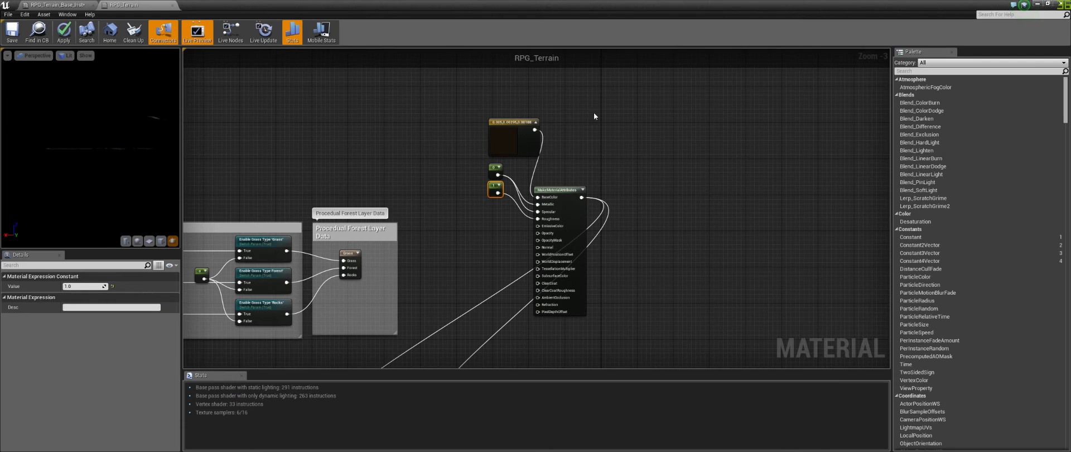
Step: Examine the terrain layer blending section beneath the material output node
right_click_drag(474, 260, 613, 135)
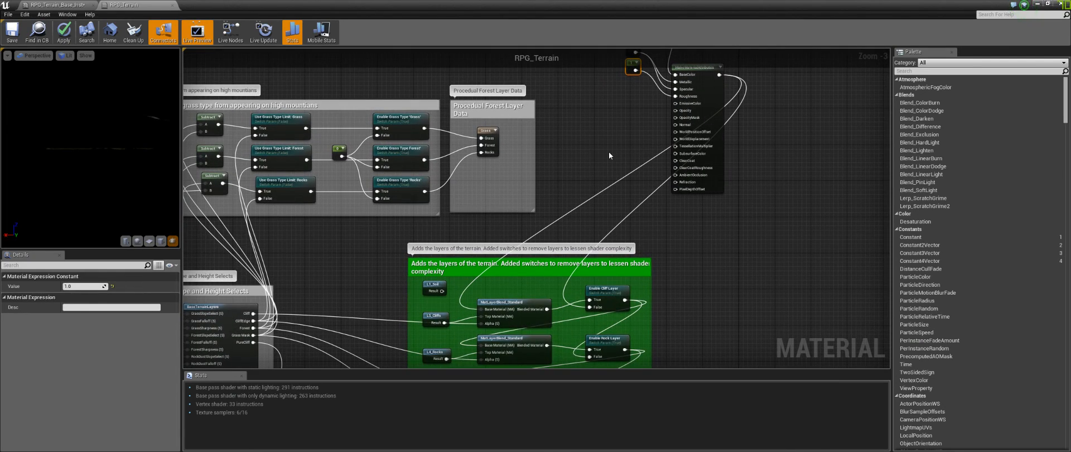
right_click_drag(548, 196, 508, 133)
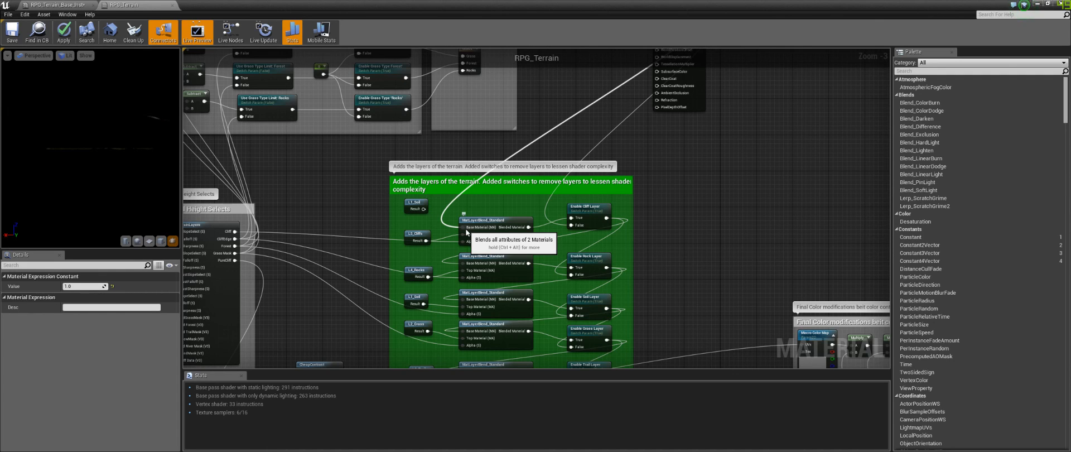
right_click_drag(629, 86, 537, 199)
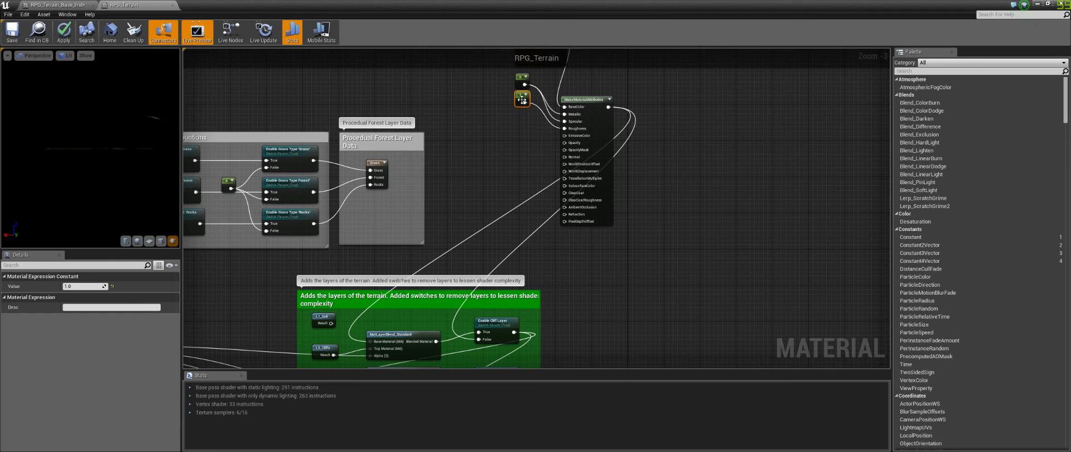
right_click_drag(522, 99, 519, 119)
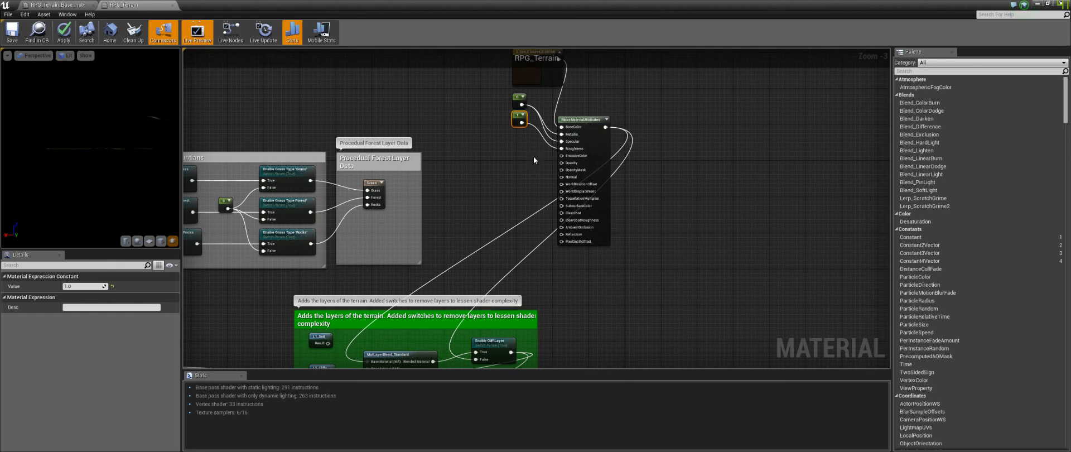
right_click_drag(478, 240, 480, 147)
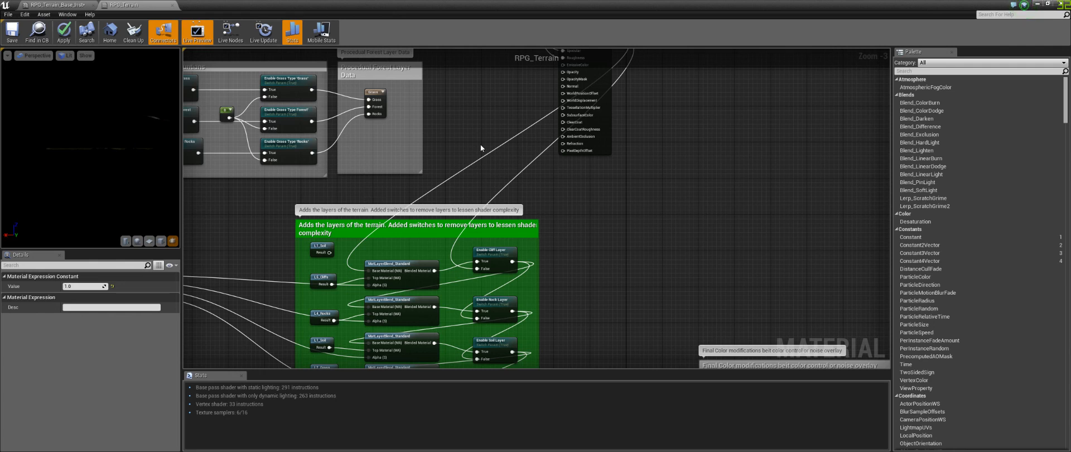
right_click_drag(450, 143, 406, 246)
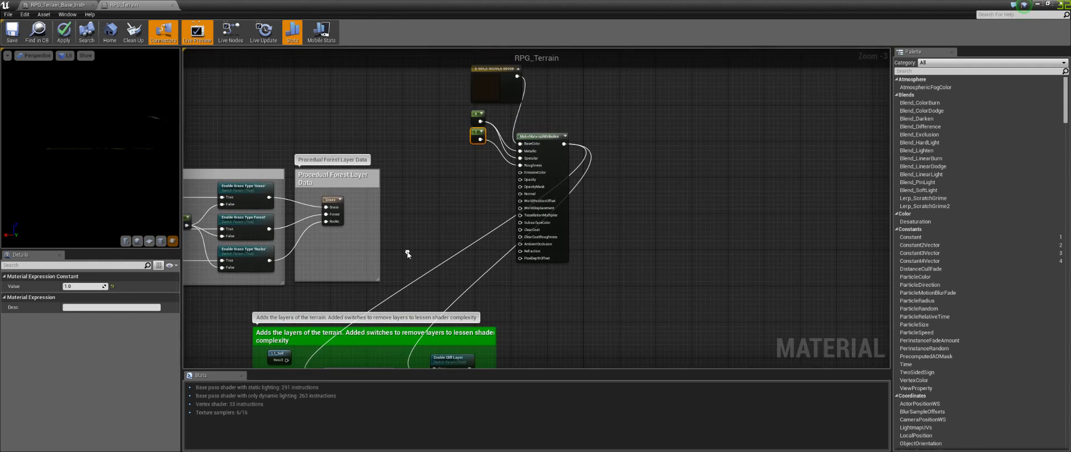
Step: Inspect the vector constant beside the material output and the Slope and Height Selects layer function calls
left_click(481, 95)
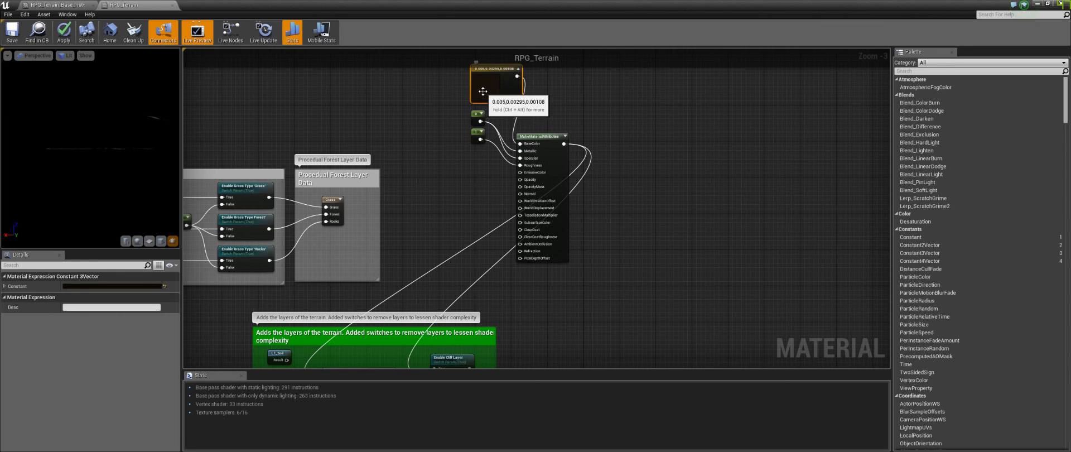
mouse_move(455, 88)
left_mouse_down()
mouse_move(484, 151)
mouse_move(473, 87)
left_mouse_up()
right_click_drag(447, 219, 464, 48)
right_click_drag(438, 224, 436, 172)
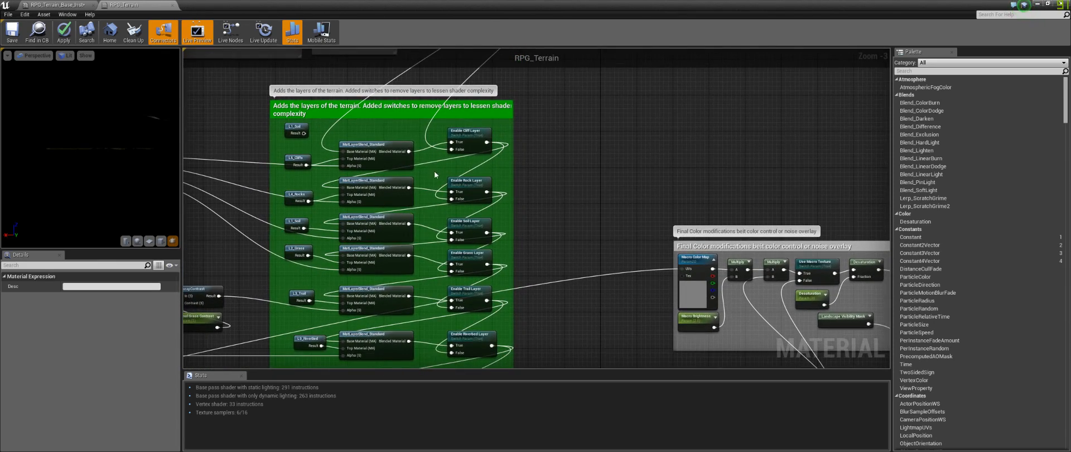
right_click_drag(389, 126, 551, 113)
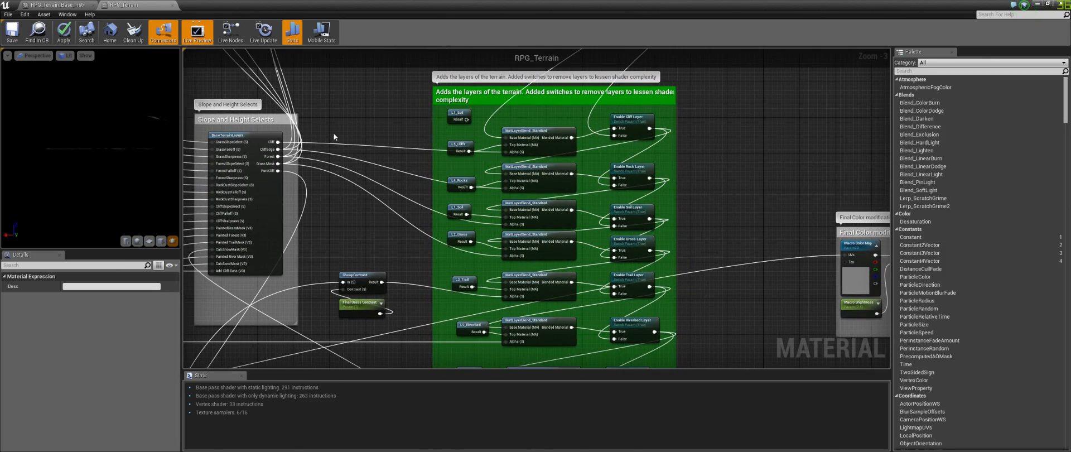
right_click_drag(368, 130, 754, 216)
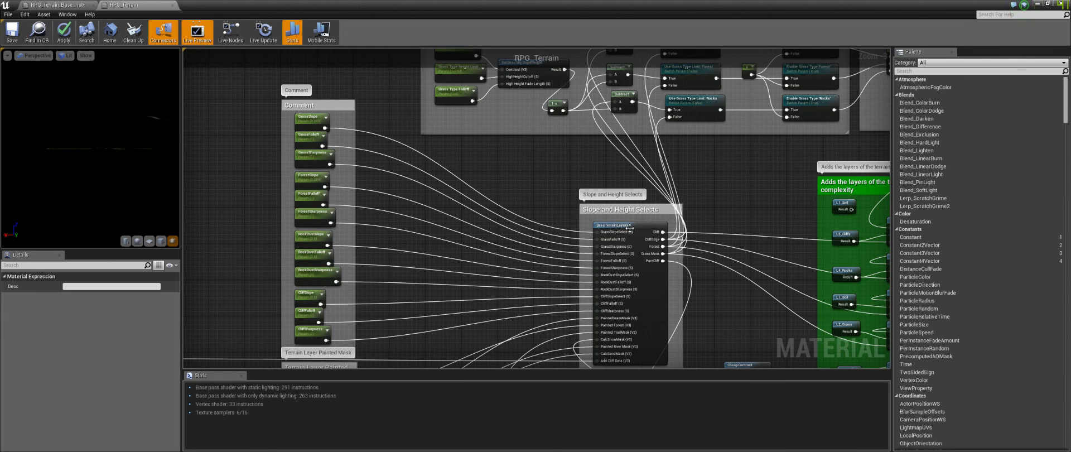
right_click_drag(719, 190, 273, 182)
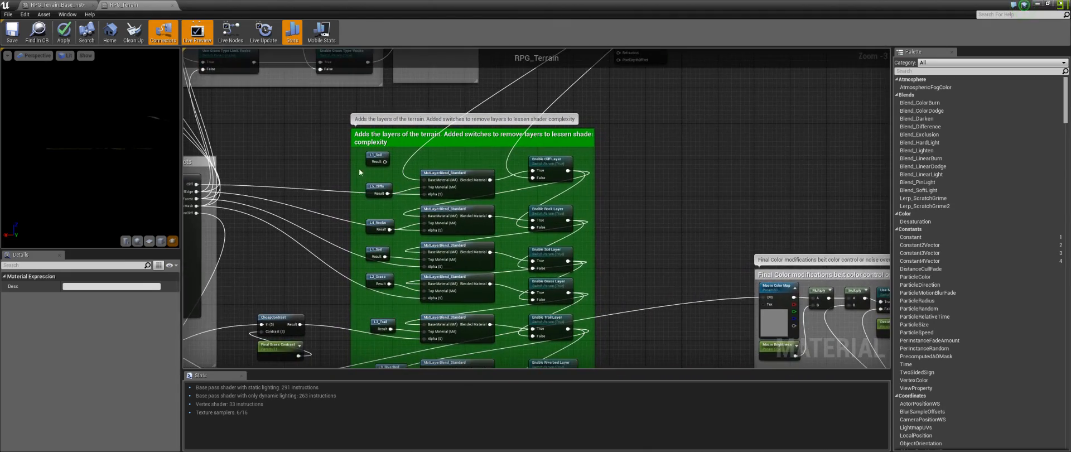
scroll(377, 189, "up", 1)
left_click(375, 182)
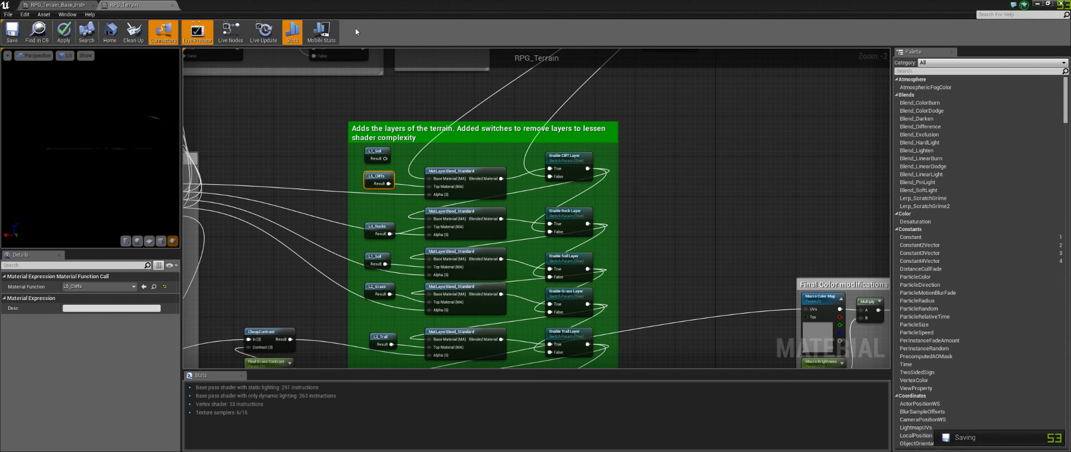
Step: Examine the Final Color modifications section, checking the Macro Brightness and Desaturation parameters
right_click_drag(727, 249, 553, 298)
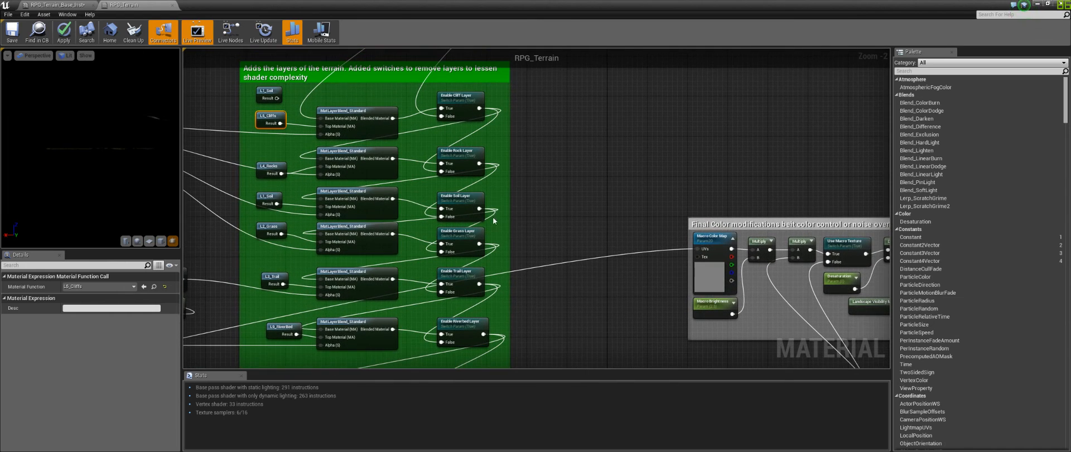
left_click_drag(499, 89, 449, 337)
right_click_drag(544, 314, 545, 126)
left_click_drag(493, 262, 433, 87)
left_click(573, 143)
right_click_drag(586, 117, 298, 190)
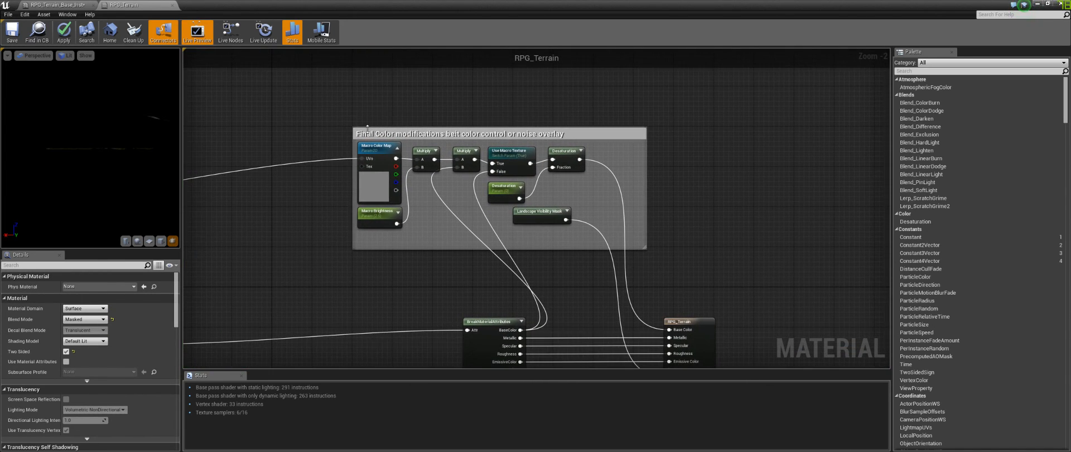
mouse_move(339, 120)
left_mouse_down()
mouse_move(662, 256)
mouse_move(342, 120)
left_mouse_up()
left_click(660, 259)
left_click(336, 108)
left_click(396, 216)
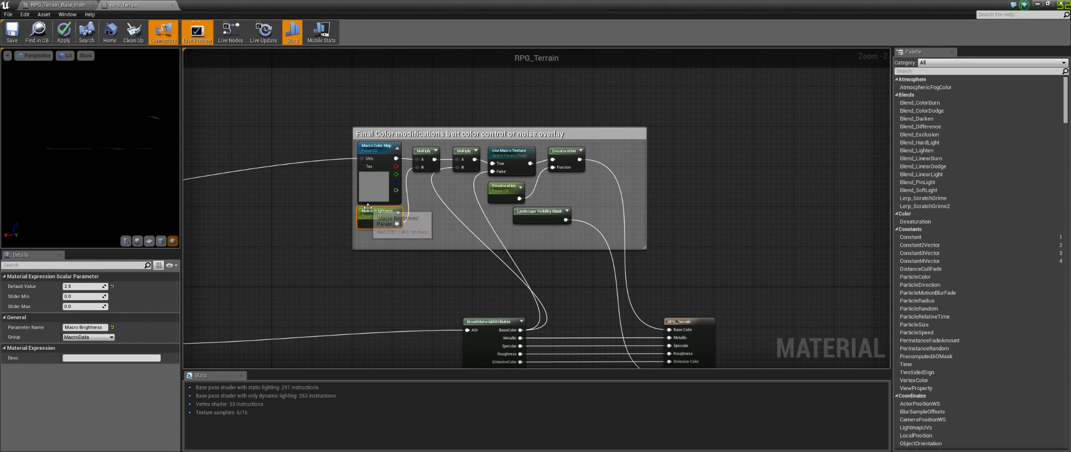
left_click(500, 190)
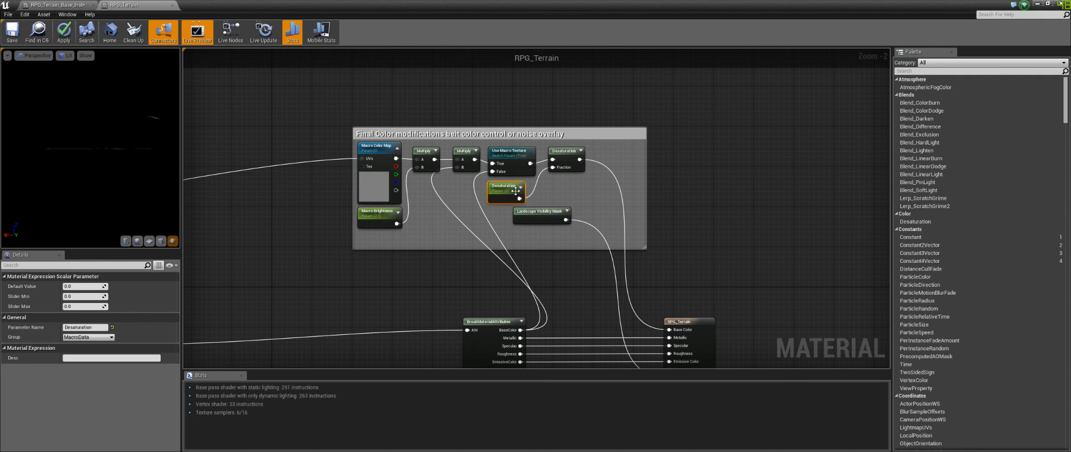
Step: Browse the material attributes output, CombinedFlowMap and Terrain Layer Painted Mask sections of the graph
right_click_drag(369, 286, 622, 149)
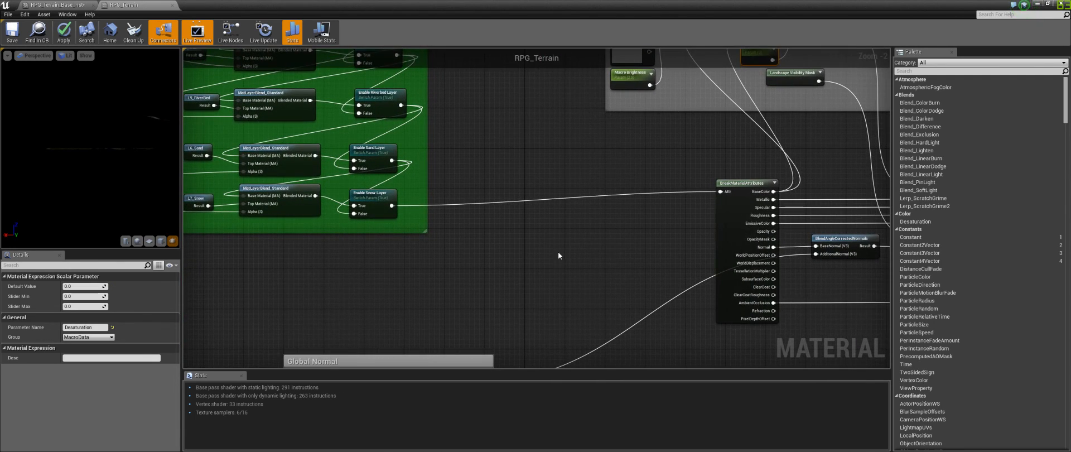
scroll(558, 252, "down", 4)
right_click_drag(510, 279, 555, 150)
scroll(555, 150, "up", 5)
right_click_drag(621, 248, 667, 192)
right_click_drag(305, 211, 707, 194)
scroll(578, 205, "down", 5)
right_click_drag(425, 237, 624, 196)
scroll(563, 173, "up", 5)
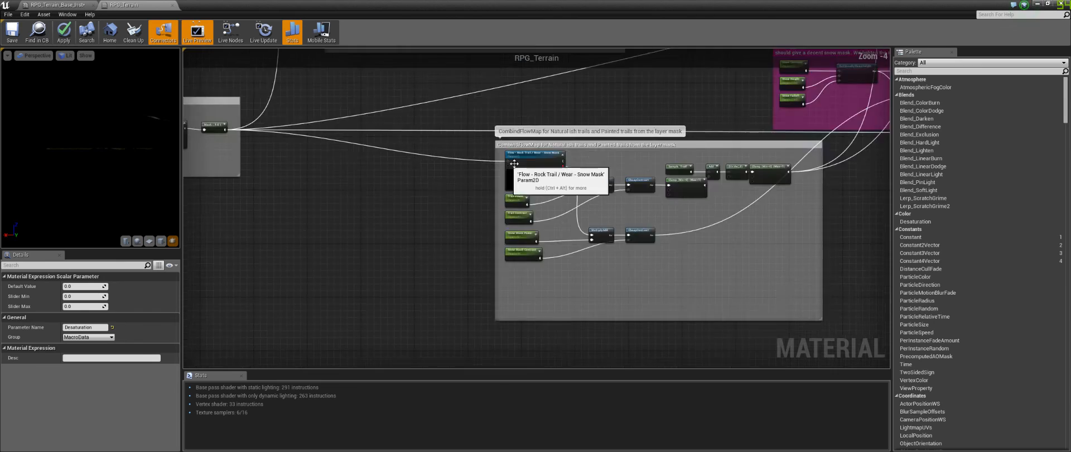
right_click_drag(673, 161, 493, 164)
scroll(425, 106, "down", 1)
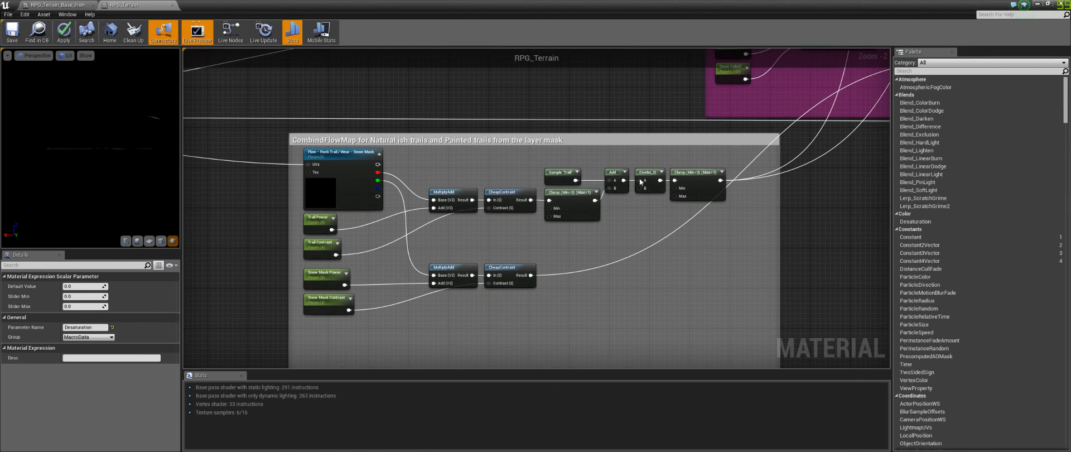
mouse_move(406, 246)
right_mouse_down()
mouse_move(551, 352)
mouse_move(595, 230)
mouse_move(625, 216)
right_mouse_up()
scroll(634, 176, "down", 7)
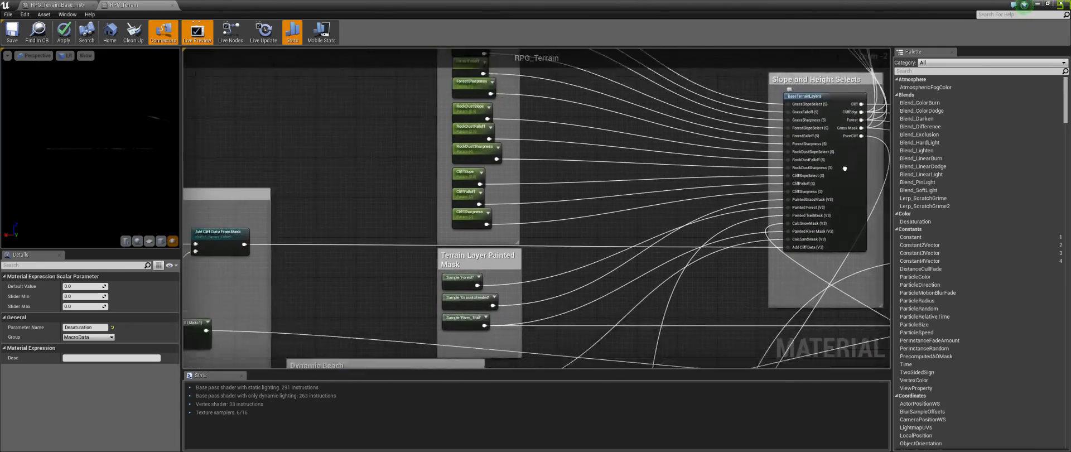
right_click_drag(633, 176, 753, 76)
scroll(399, 219, "up", 6)
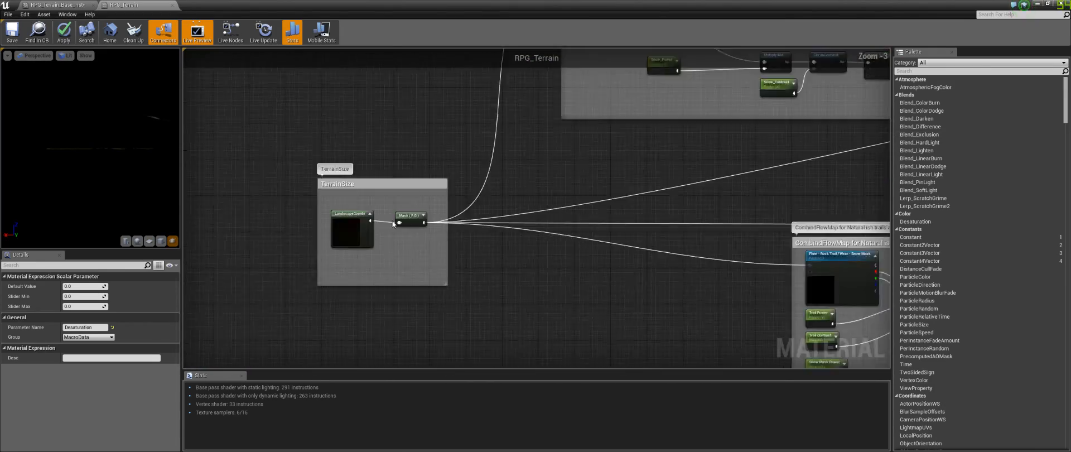
Step: Inspect the LandscapeCoords node's mapping settings inside the TerrainSize comment box
left_click(341, 234)
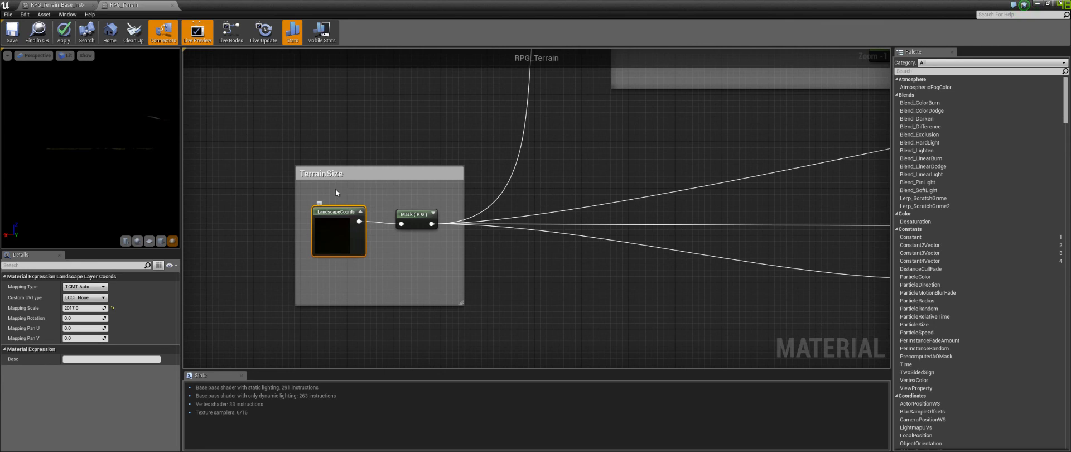
right_click(340, 219)
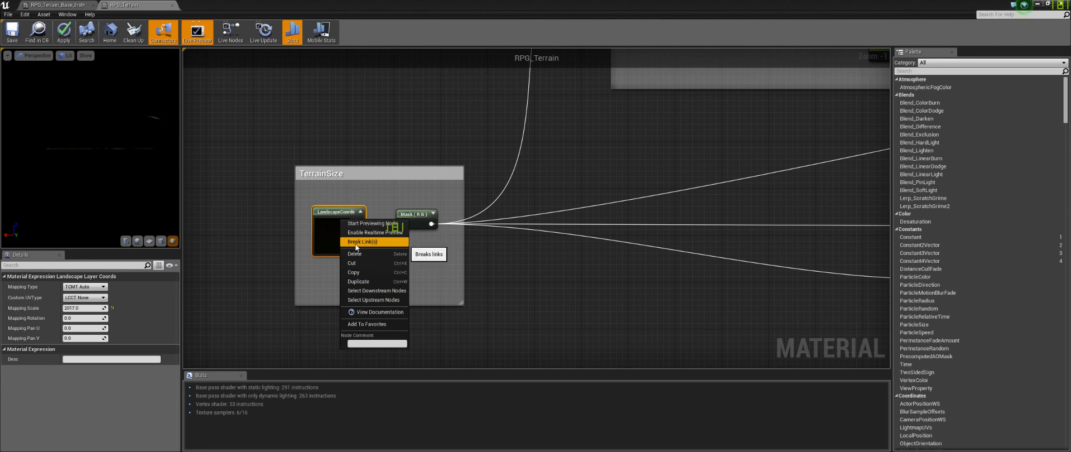
left_click(405, 194)
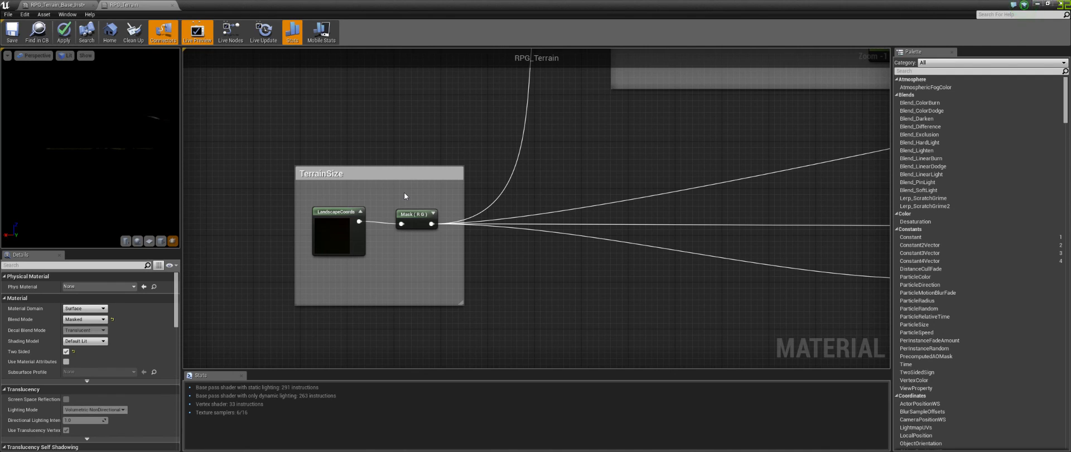
left_click(338, 230)
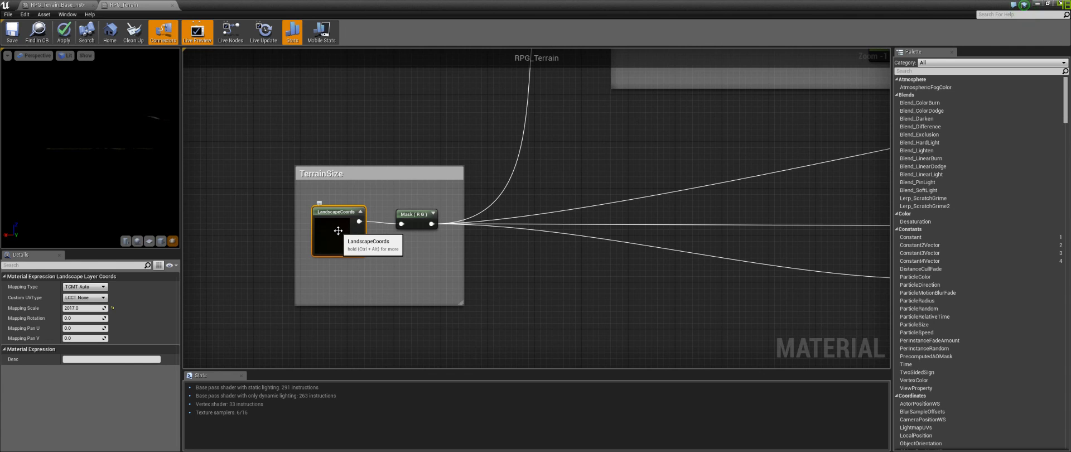
left_click(620, 246)
right_click_drag(677, 161, 706, 152)
left_click(393, 247)
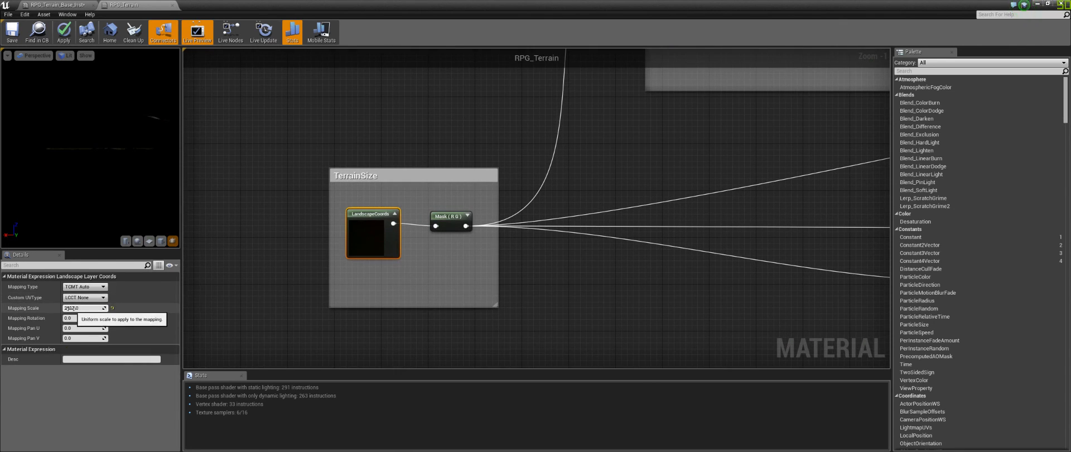
left_click(620, 239)
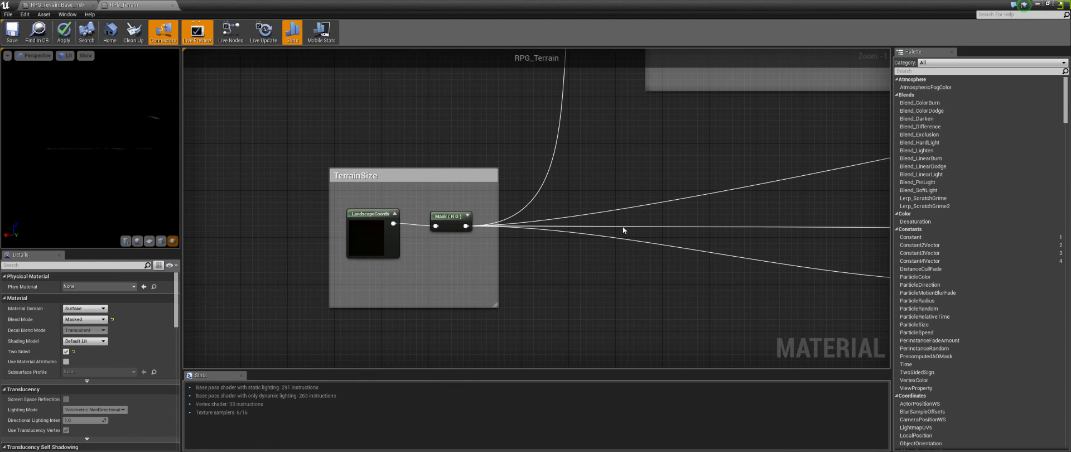
scroll(620, 241, "down", 5)
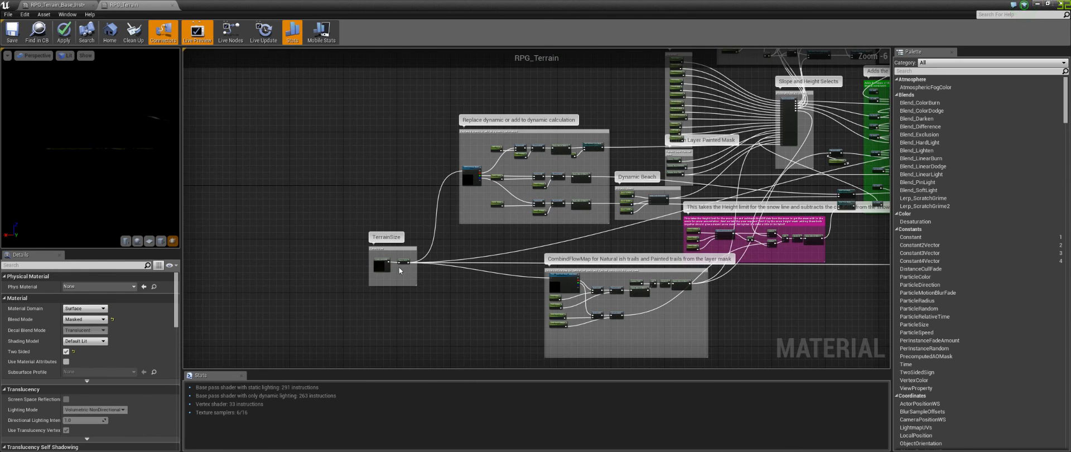
scroll(404, 272, "up", 3)
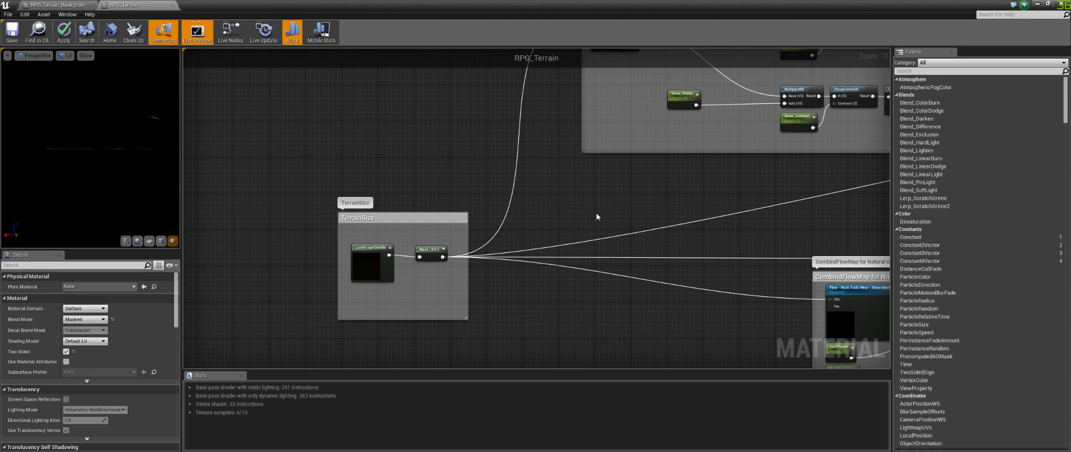
right_click_drag(653, 214, 411, 203)
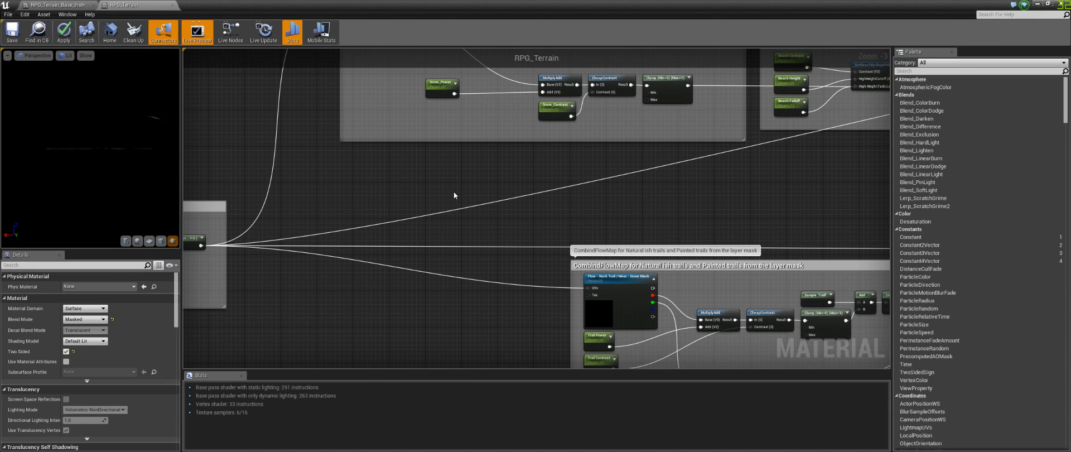
right_click_drag(454, 192, 370, 230)
Step: Glance at the material instance, return to RPG_Terrain and open the BaseTerrainLayers material function
left_click(56, 5)
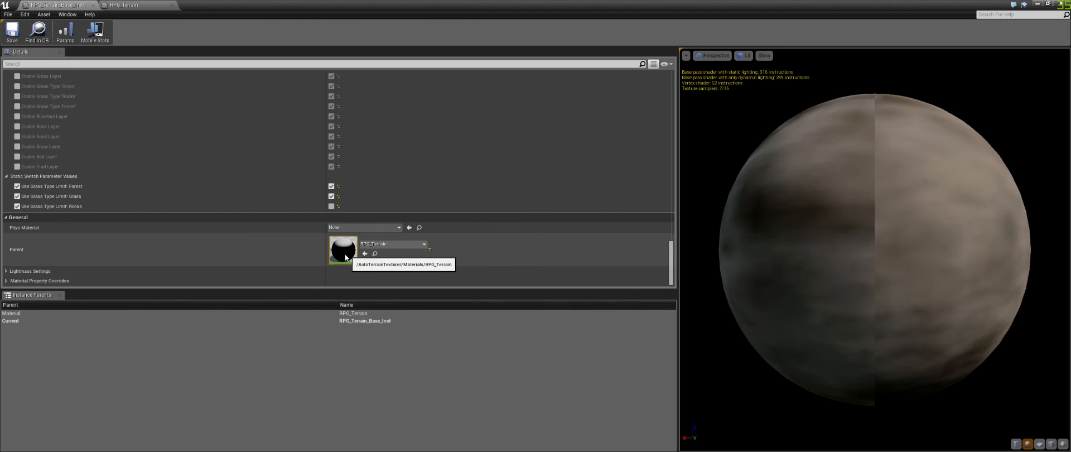
left_click(126, 5)
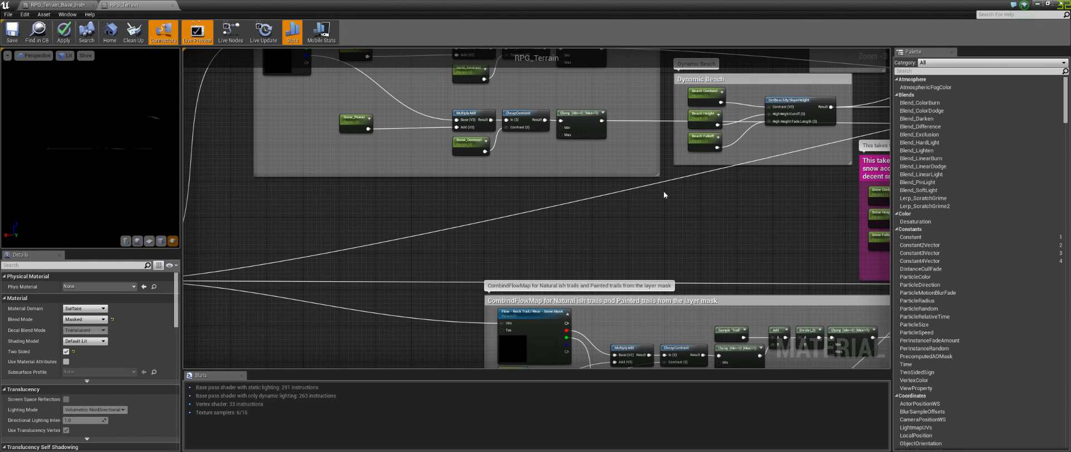
right_click_drag(751, 211, 363, 247)
right_click_drag(743, 132, 560, 306)
right_click_drag(651, 120, 599, 215)
double_click(537, 223)
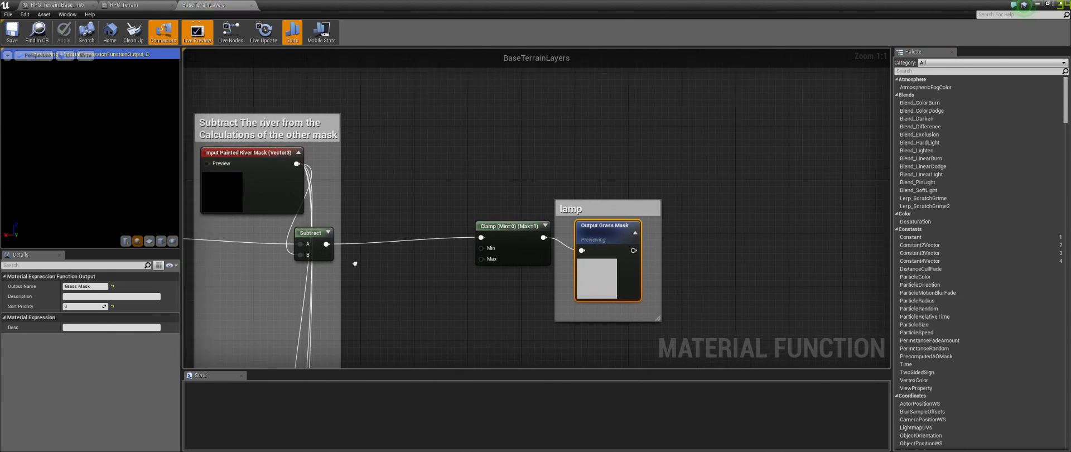
Step: Examine the slope and sharpness nodes for each terrain layer inside the BaseTerrainLayers function
right_click_drag(355, 263, 676, 160)
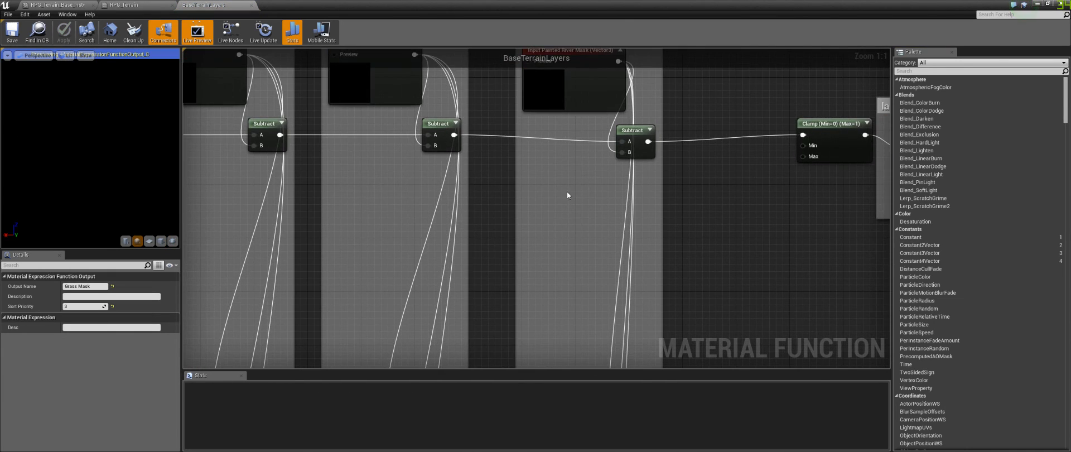
scroll(568, 193, "down", 6)
right_click_drag(271, 184, 456, 135)
scroll(456, 135, "up", 2)
scroll(456, 134, "up", 4)
right_click_drag(446, 107, 529, 165)
scroll(445, 158, "down", 2)
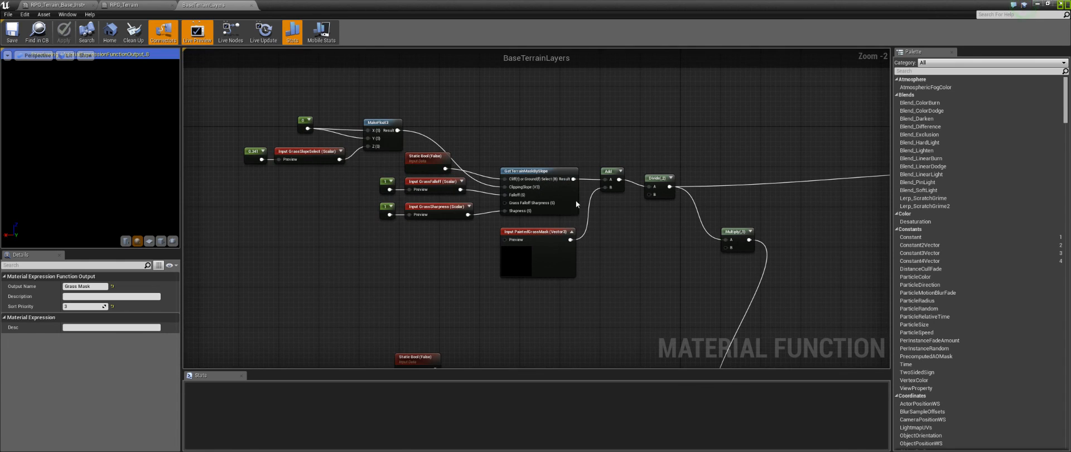
right_click_drag(796, 298, 749, 294)
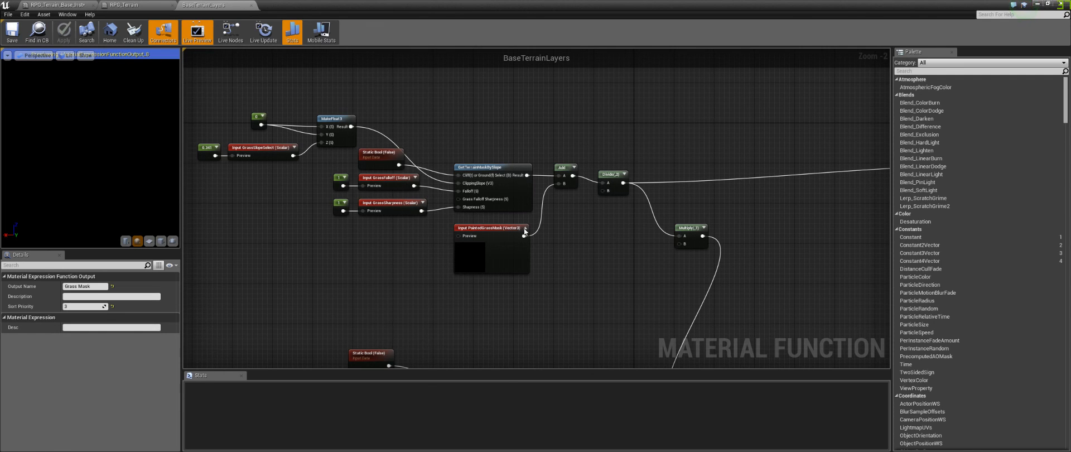
right_click_drag(760, 259, 617, 68)
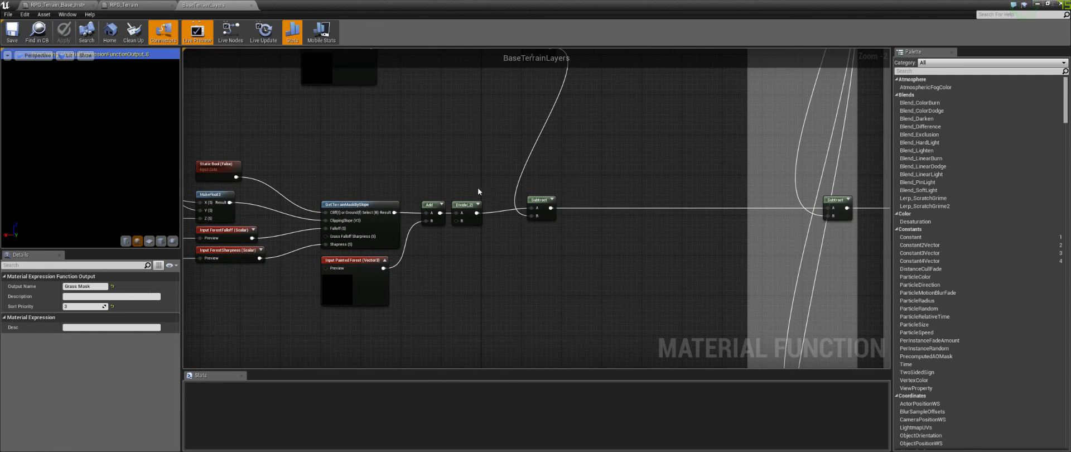
right_click_drag(372, 182, 555, 148)
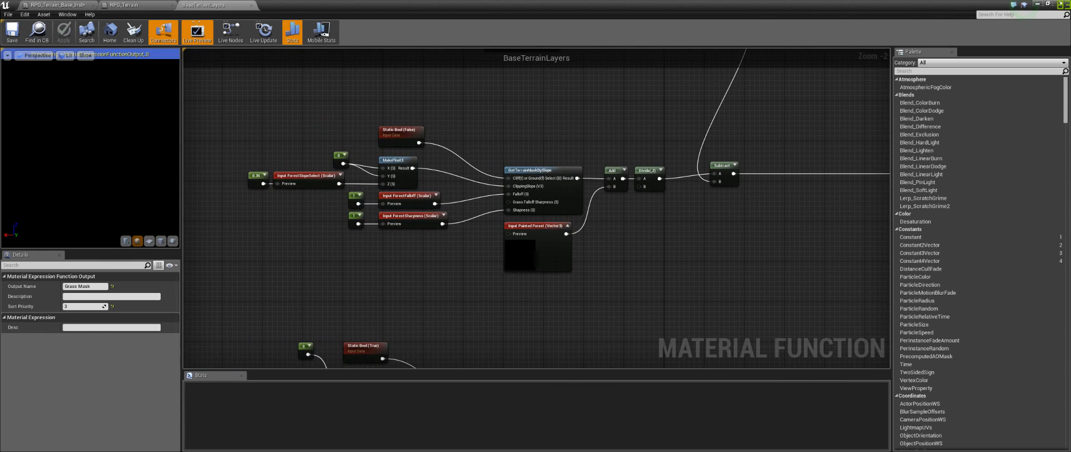
right_click_drag(529, 51, 555, 303)
left_click_drag(252, 144, 778, 318)
right_click_drag(778, 317, 705, 71)
left_click_drag(212, 114, 273, 105)
left_click(728, 280)
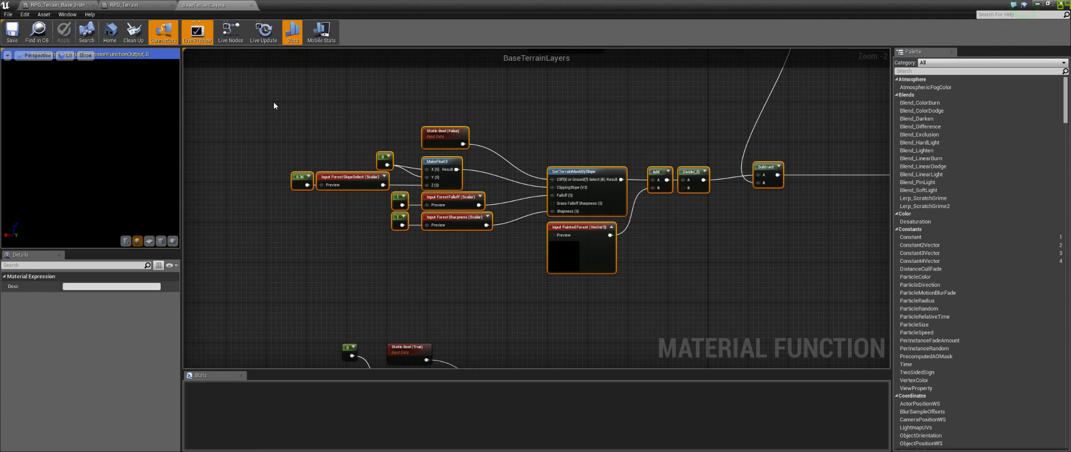
right_click_drag(646, 309, 492, 88)
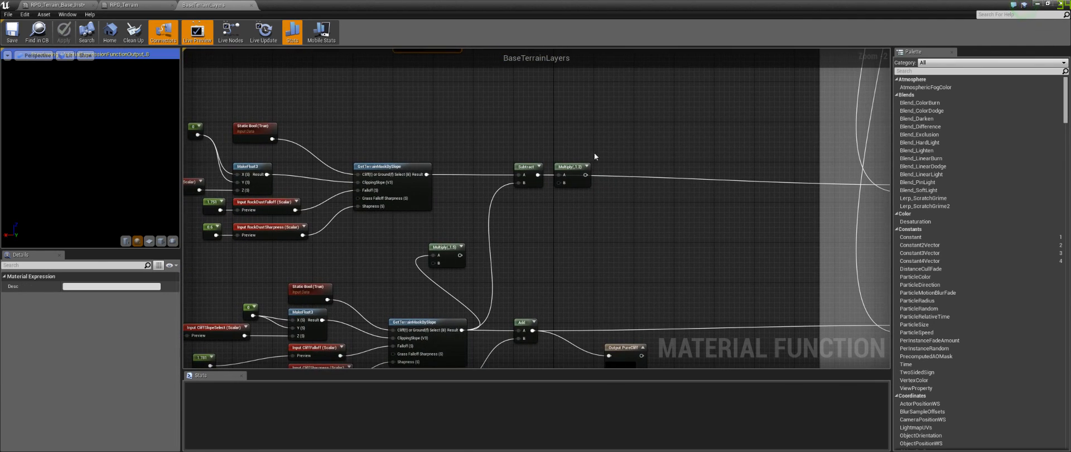
left_click(624, 249)
right_click_drag(503, 218, 610, 213)
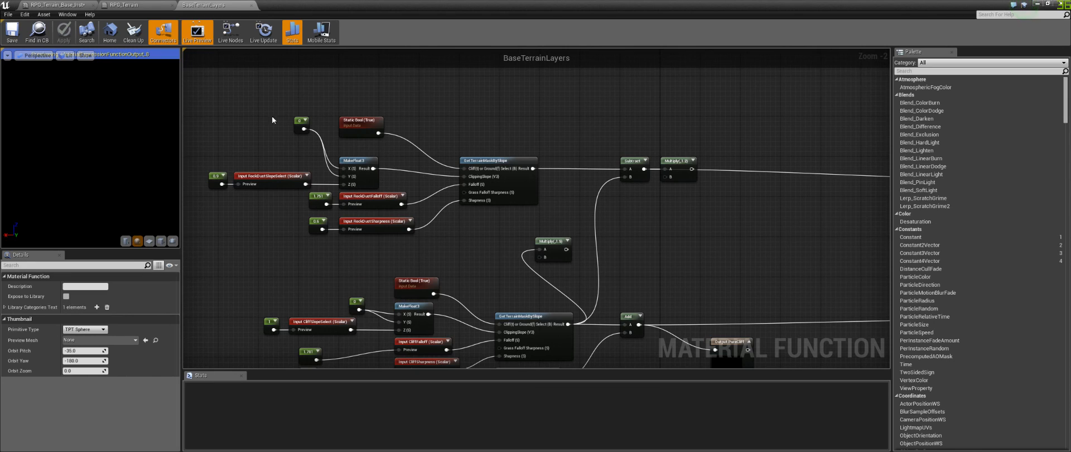
Step: Pan across the BaseTerrainLayers graph to review the remaining slope layers and their output nodes
left_click_drag(211, 101, 768, 268)
left_click(767, 267)
right_click_drag(768, 269, 681, 214)
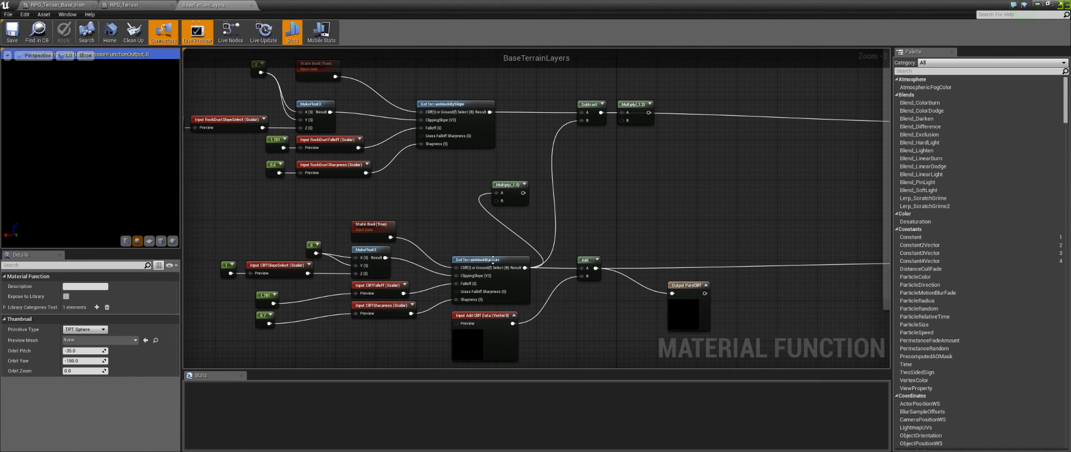
left_click_drag(190, 211, 236, 209)
left_click(819, 167)
right_click_drag(819, 167, 368, 239)
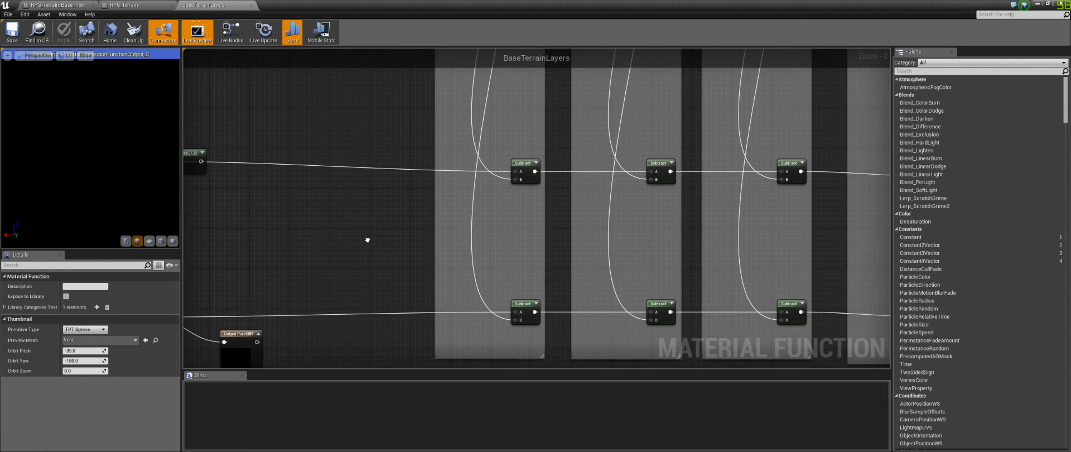
Step: Examine the Subtract comment boxes that remove trail and river masks, selecting each mask input node in turn
mouse_move(618, 208)
right_mouse_down()
mouse_move(579, 237)
mouse_move(600, 357)
right_mouse_up()
mouse_move(533, 180)
right_mouse_down()
mouse_move(561, 335)
mouse_move(545, 256)
mouse_move(549, 343)
right_mouse_up()
left_click_drag(523, 146, 523, 156)
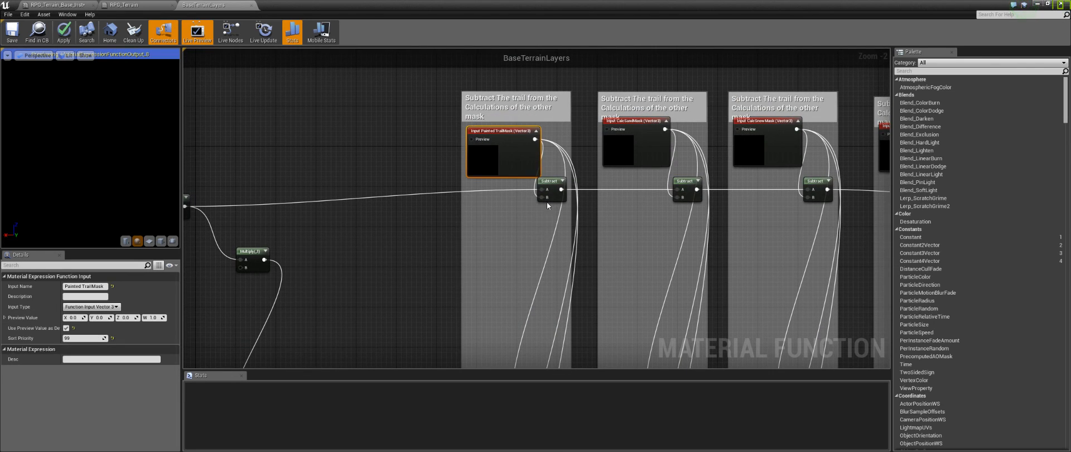
left_click_drag(548, 182, 548, 191)
left_click(508, 159)
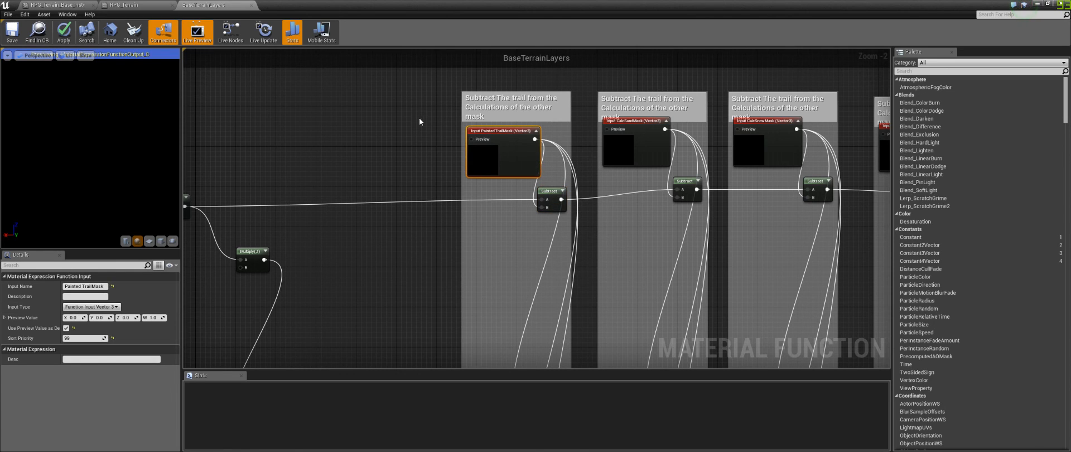
left_click(430, 124)
right_click_drag(571, 111, 506, 123)
left_click(588, 166)
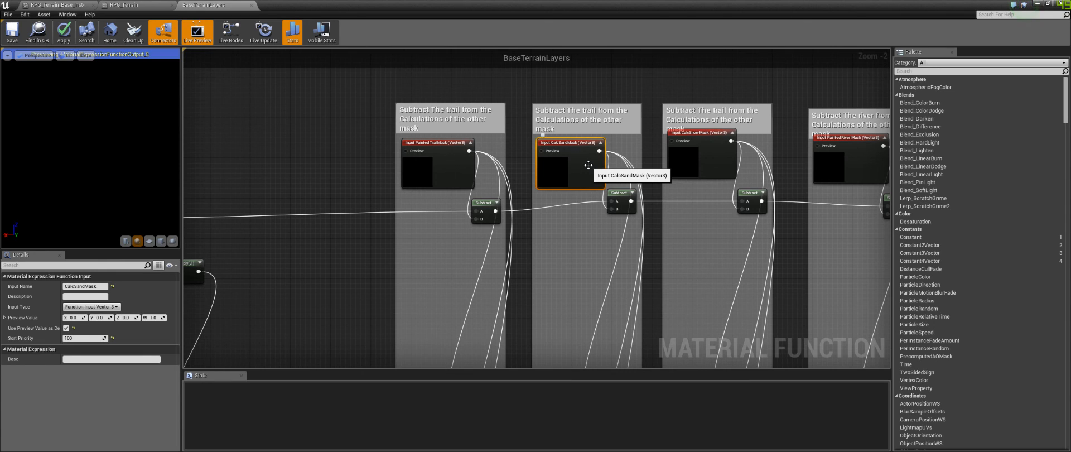
left_click(451, 264)
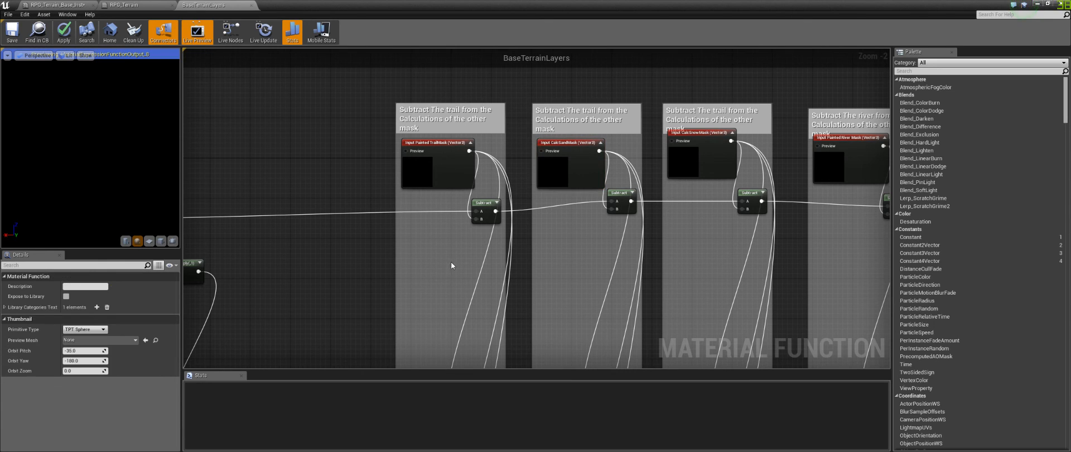
right_click_drag(450, 262, 310, 257)
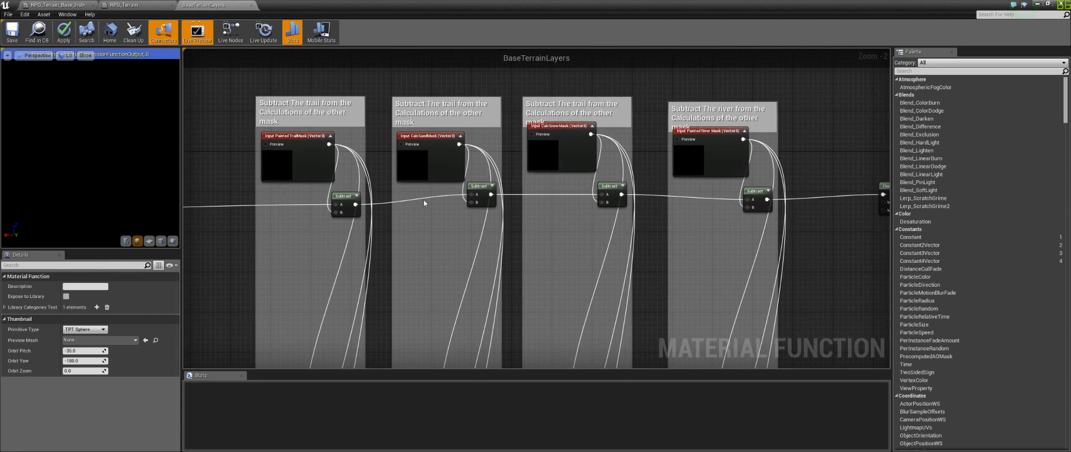
right_click_drag(467, 229, 363, 242)
right_click_drag(491, 242, 449, 239)
left_click(439, 179)
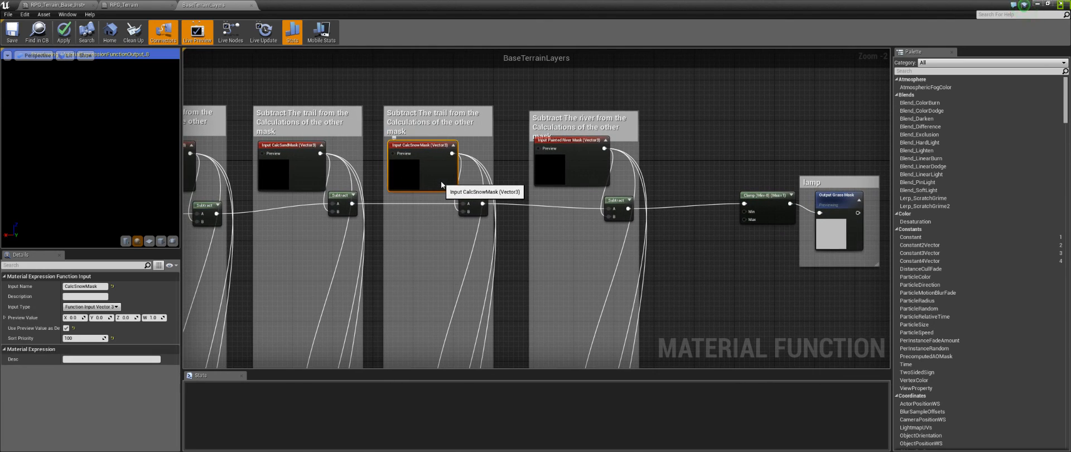
right_click_drag(533, 209, 426, 202)
left_click(472, 172)
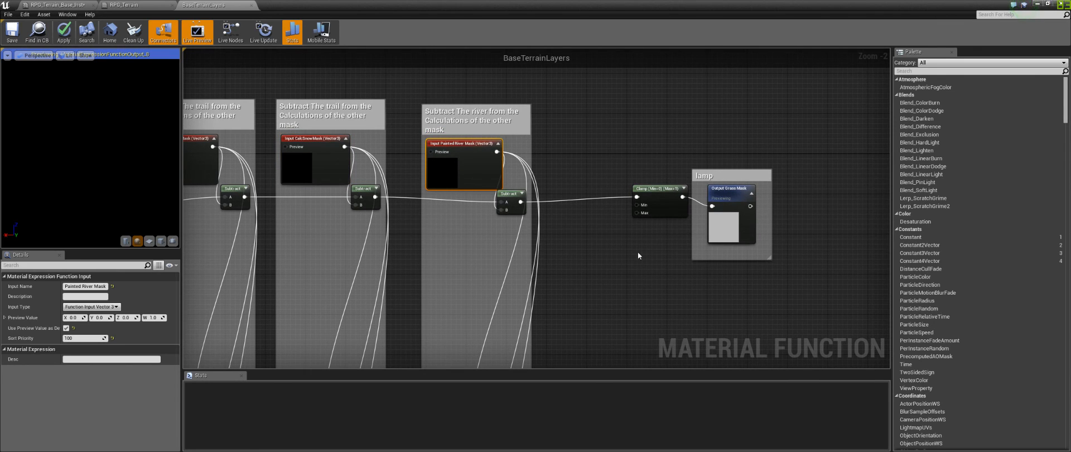
right_click_drag(615, 280, 780, 230)
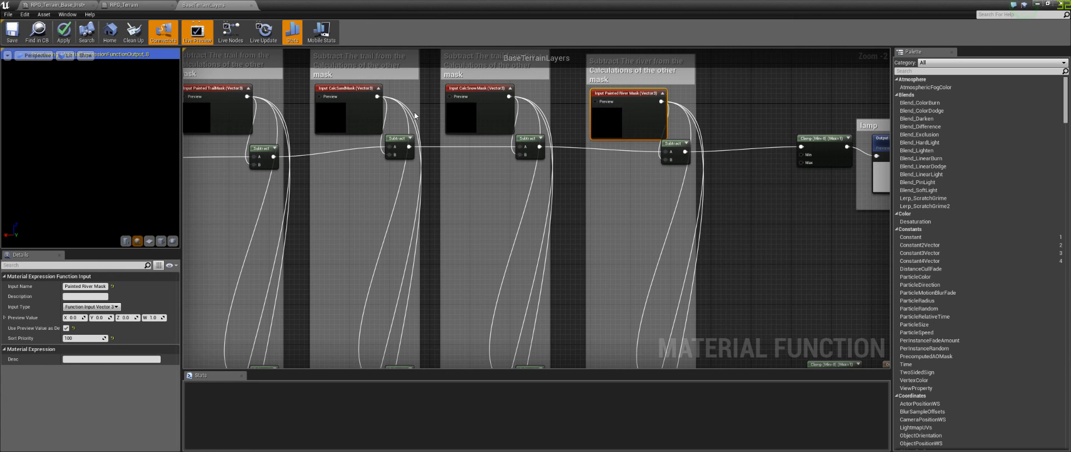
Step: Select the four Subtract comment boxes and review the Subtract chain feeding the Clamp node
left_click(137, 5)
left_click(223, 6)
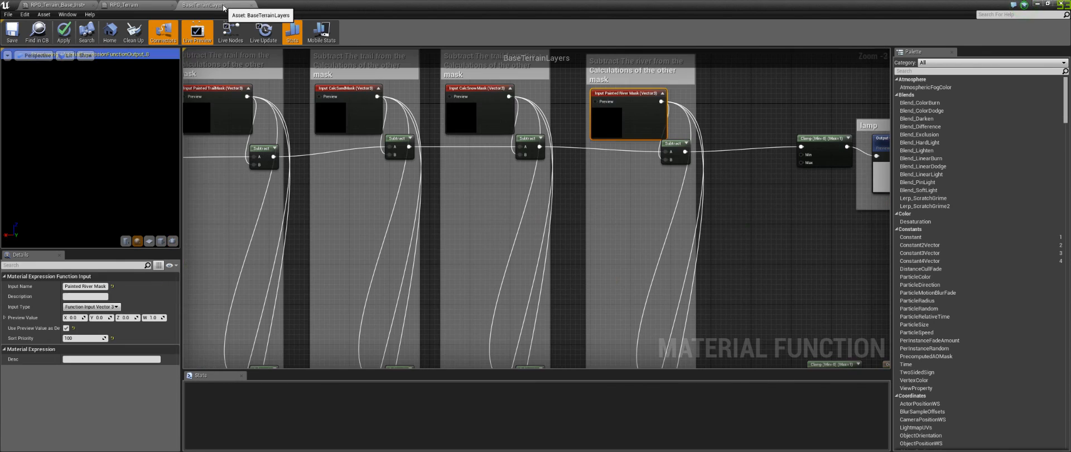
left_click(803, 230)
right_click_drag(313, 247, 366, 263)
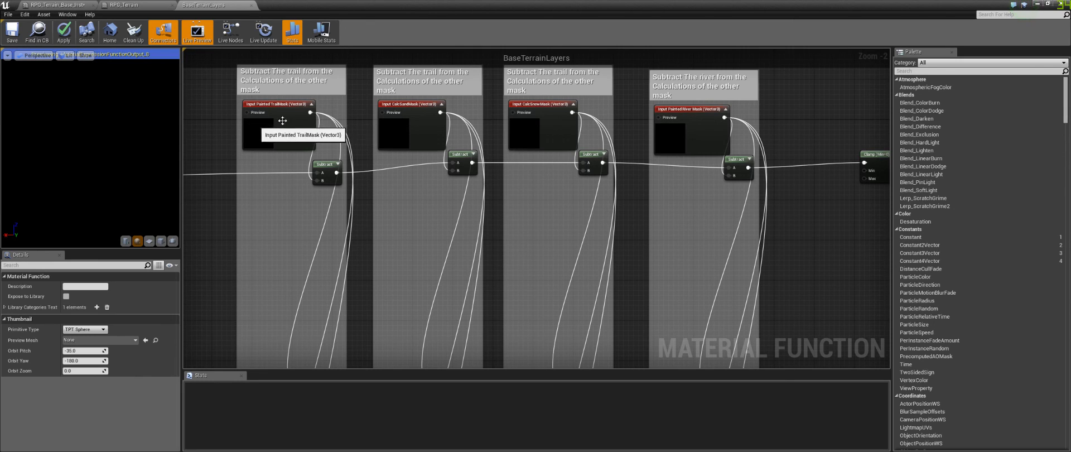
right_click_drag(772, 58, 785, 105)
left_click_drag(791, 101, 209, 236)
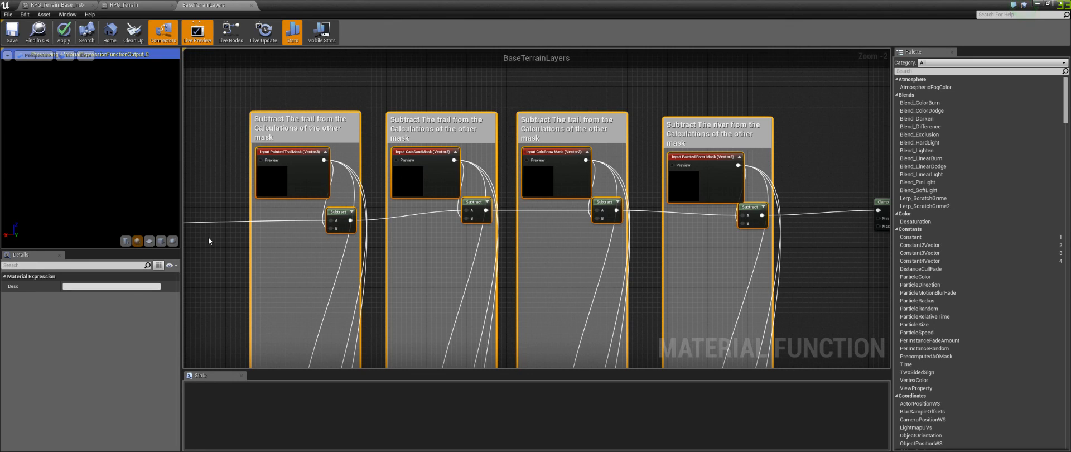
left_click(483, 98)
right_click_drag(609, 275, 565, 111)
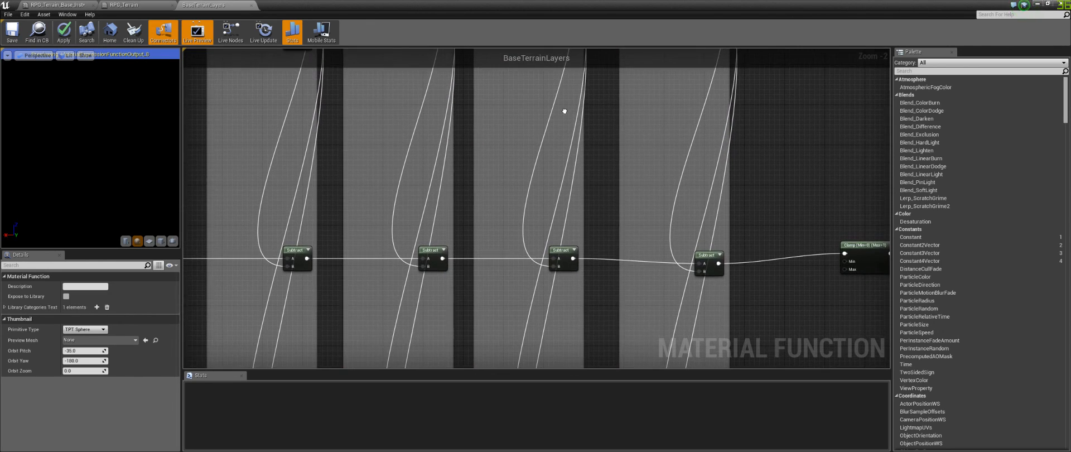
mouse_move(584, 176)
right_mouse_down()
mouse_move(580, 157)
mouse_move(593, 186)
right_mouse_up()
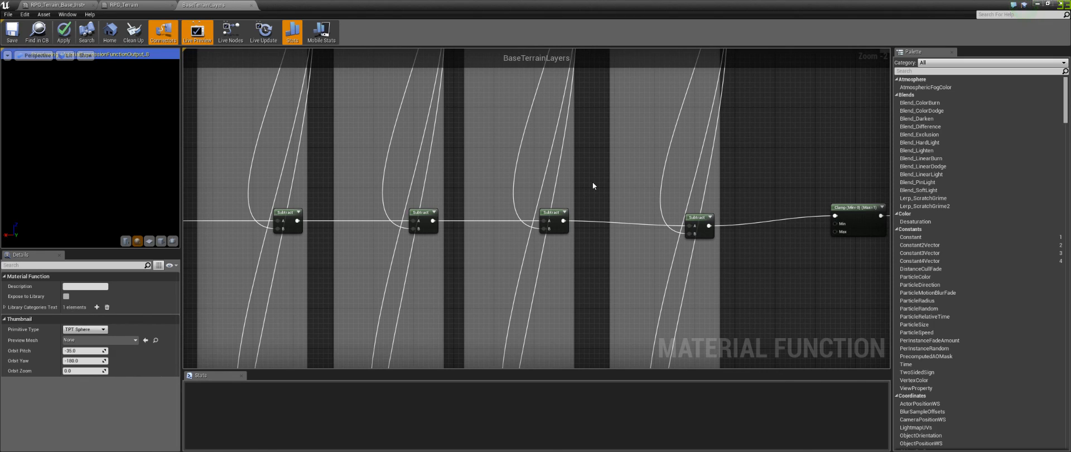
Step: Close the BaseTerrainLayers tab and open the L5_Cliffs material function from the RPG_Terrain graph
left_click(252, 6)
left_click(596, 260)
left_click(616, 134)
right_click_drag(668, 169, 326, 82)
right_click_drag(362, 154, 289, 64)
right_click_drag(660, 249, 756, 369)
right_click_drag(408, 99, 414, 196)
double_click(413, 149)
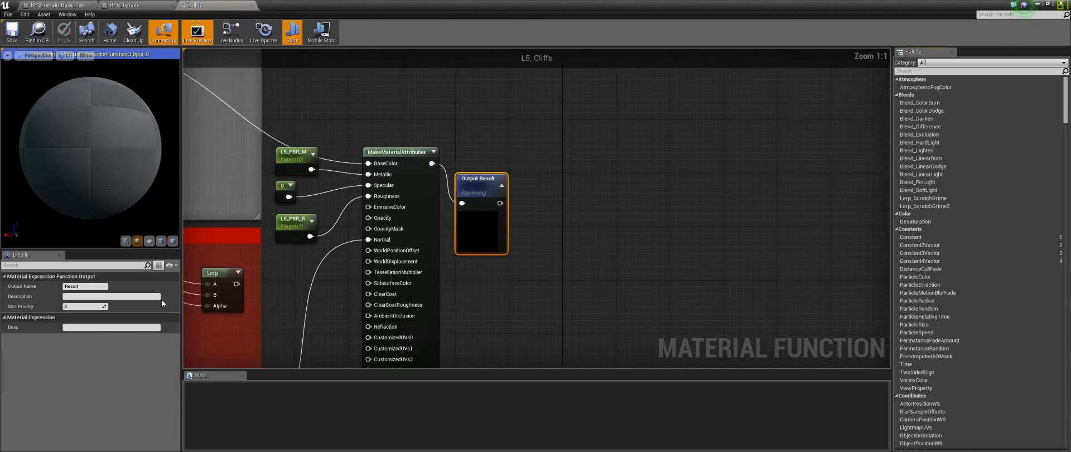
Step: Examine the L5_Cliffs graph, including its Camera Distance Control section, base texture samples and NormalControl group
right_click_drag(413, 236, 467, 231)
right_click_drag(353, 277, 727, 218)
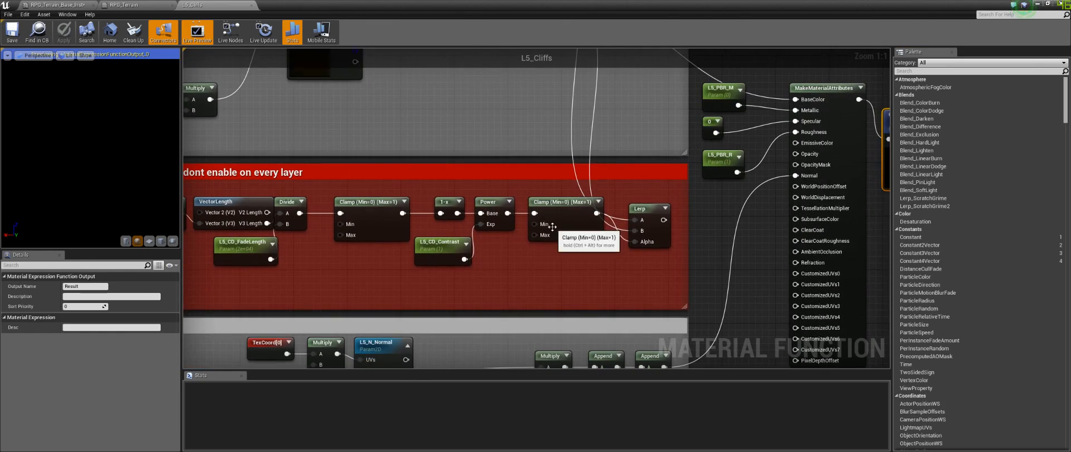
scroll(553, 226, "down", 5)
scroll(553, 257, "up", 2)
right_click_drag(523, 245, 412, 202)
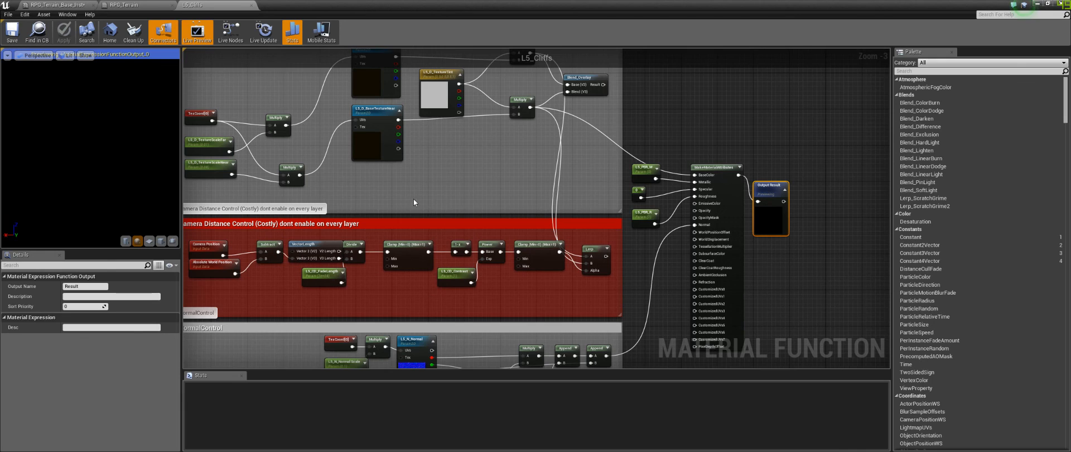
scroll(657, 219, "up", 2)
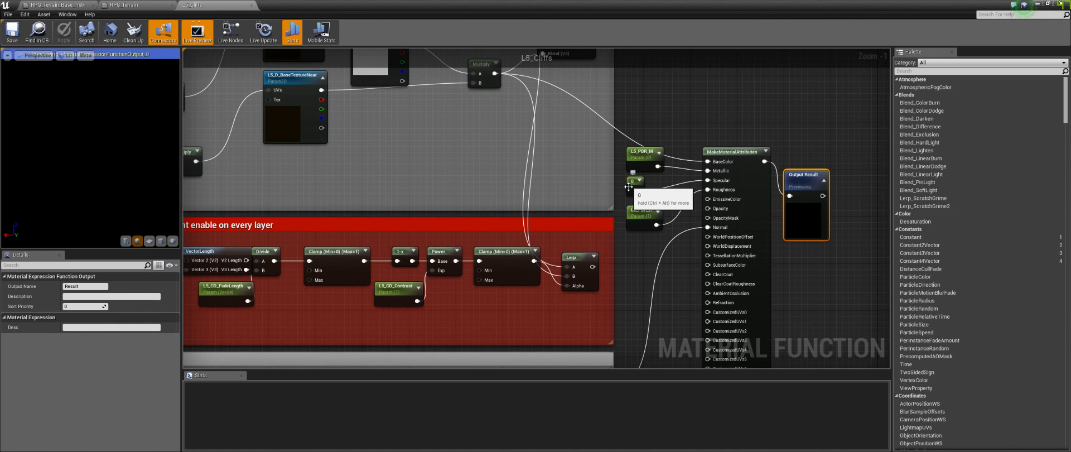
right_click_drag(415, 194, 596, 149)
left_click(650, 239)
left_click(682, 266)
right_click_drag(682, 267, 649, 267)
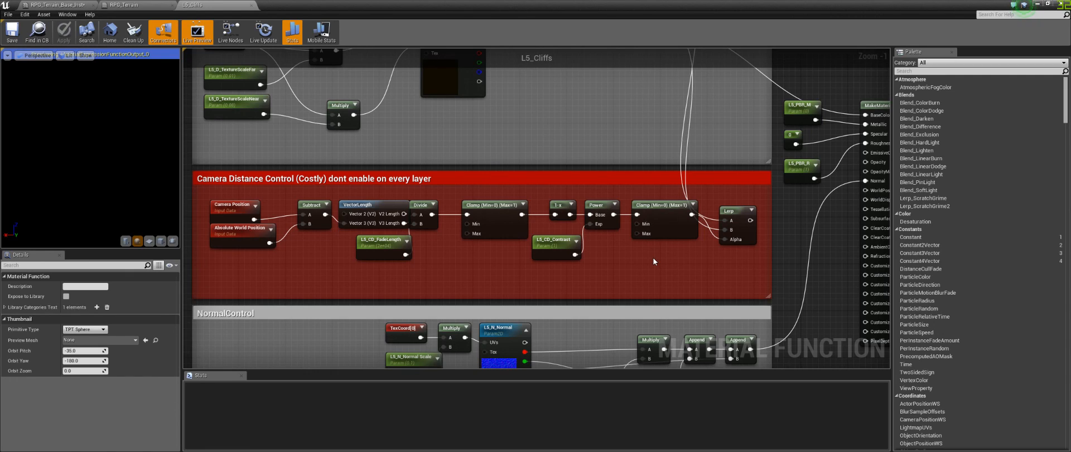
right_click_drag(577, 138, 570, 251)
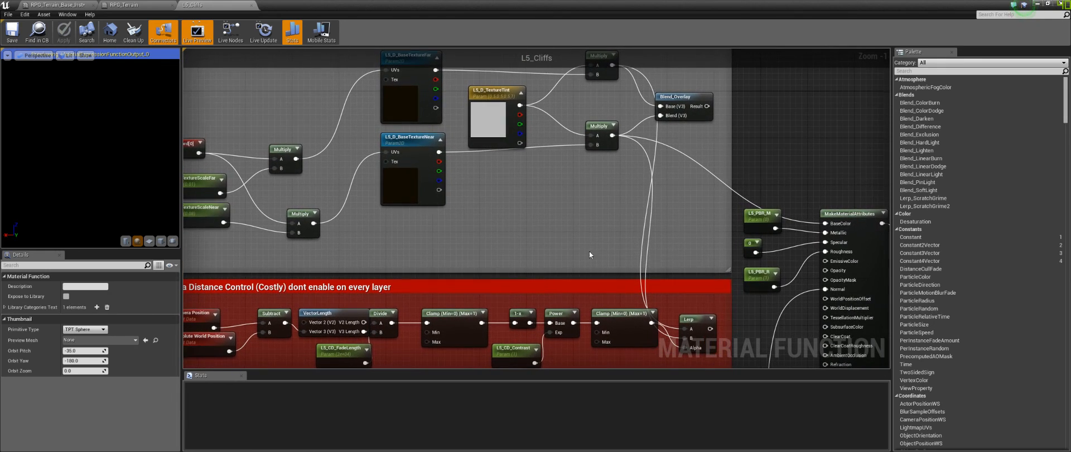
left_click_drag(697, 319, 702, 301)
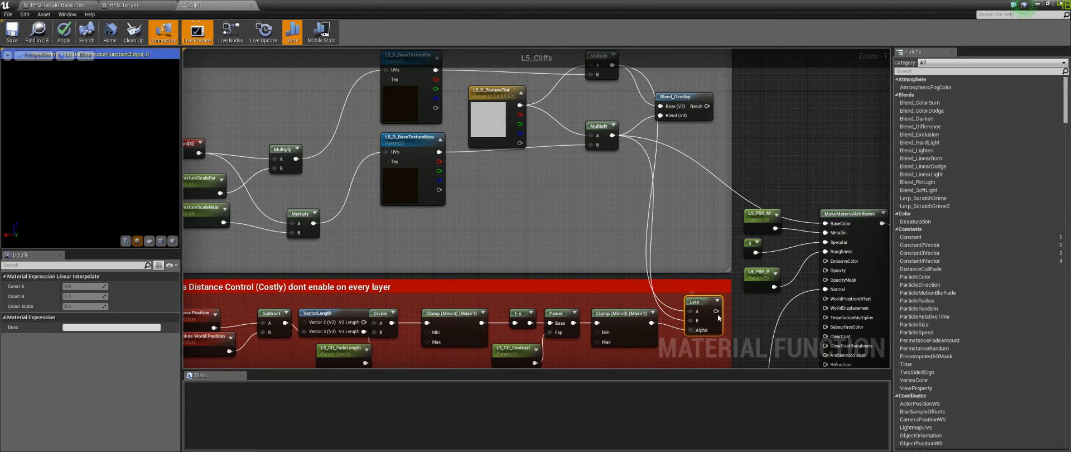
left_click_drag(716, 310, 731, 329)
left_click(533, 219)
right_click_drag(519, 215, 654, 253)
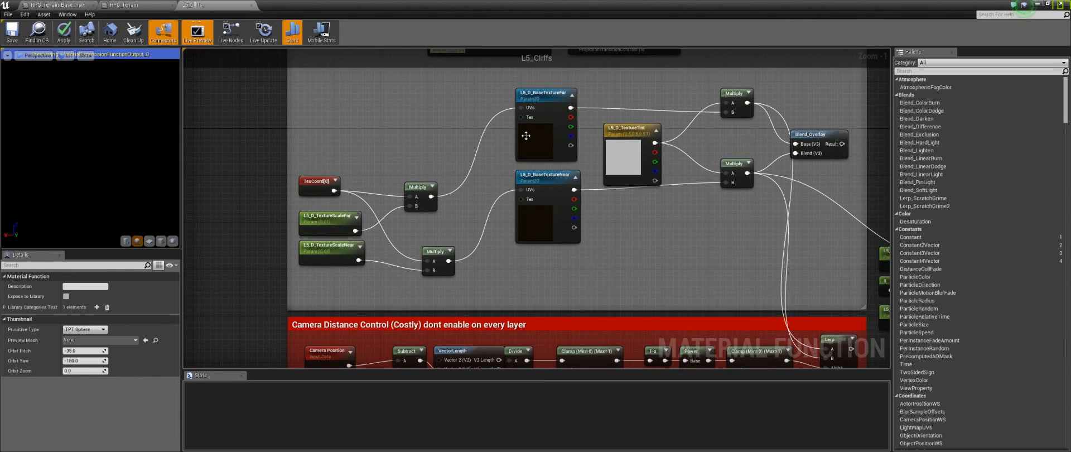
left_click(540, 132)
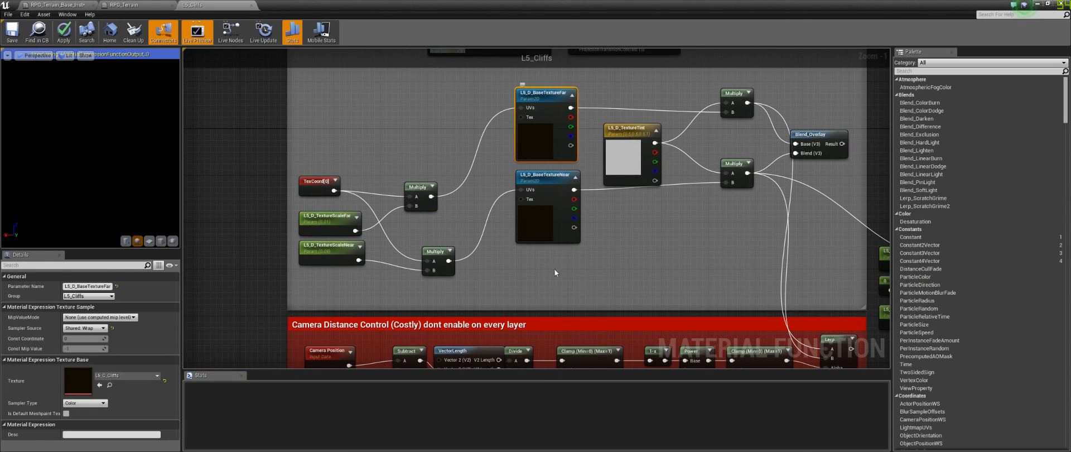
left_click(537, 217)
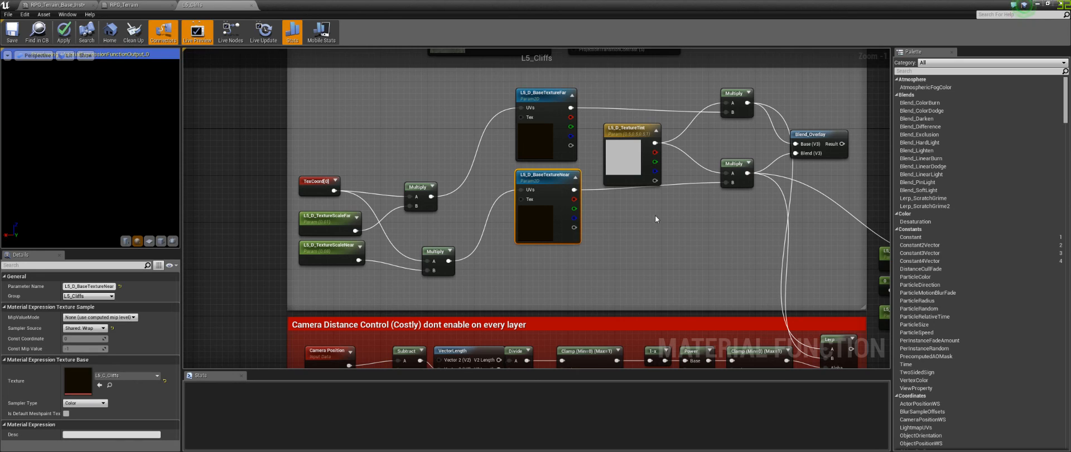
left_click(677, 285)
right_click_drag(685, 300, 554, 147)
scroll(621, 251, "down", 3)
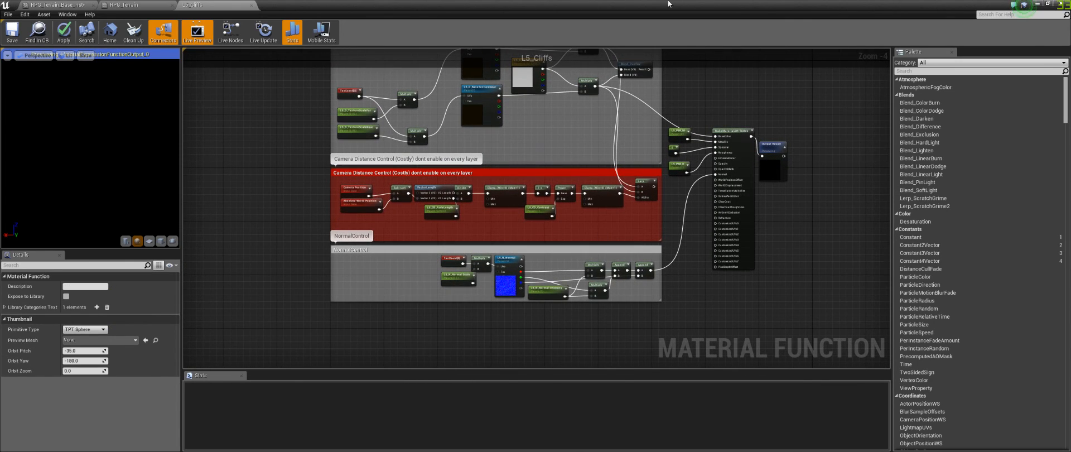
Step: Minimize the material editor and reopen the RPG_Terrain material from the Materials folder
left_click(1040, 4)
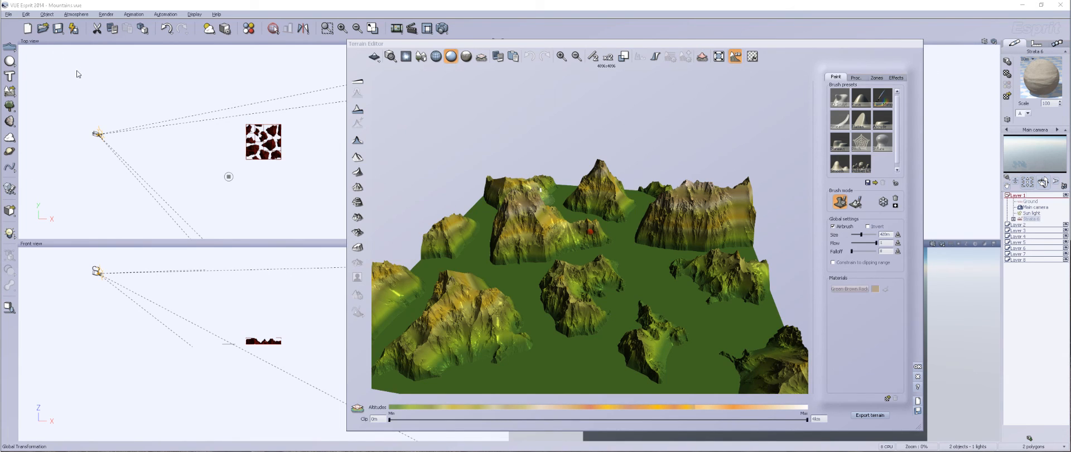
key("Escape")
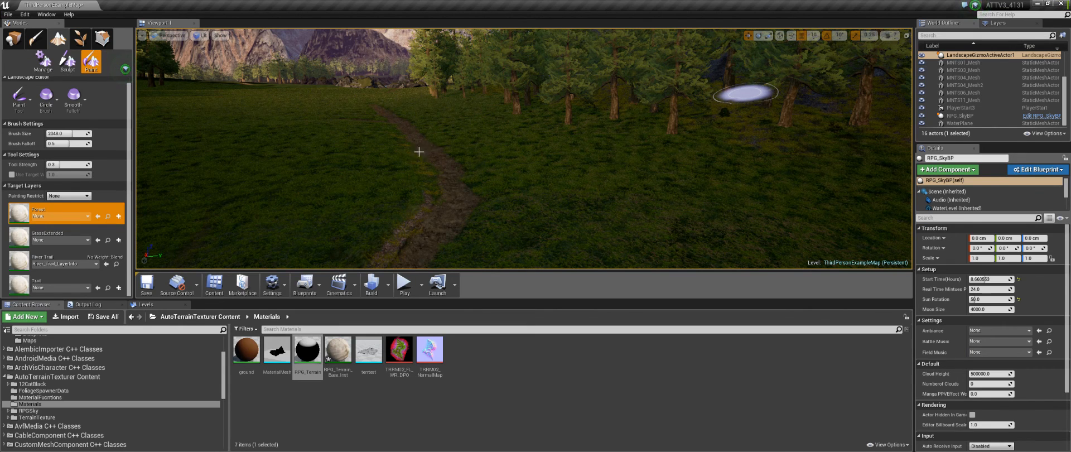
double_click(307, 353)
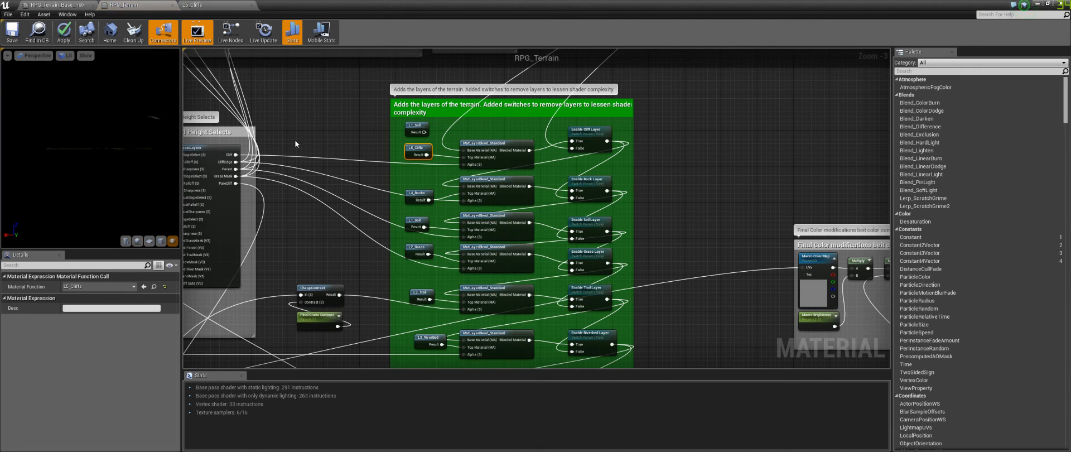
Step: Close the material instance, RPG_Terrain and L5_Cliffs editor tabs without applying changes
left_click(58, 5)
left_click(133, 4)
left_click(93, 5)
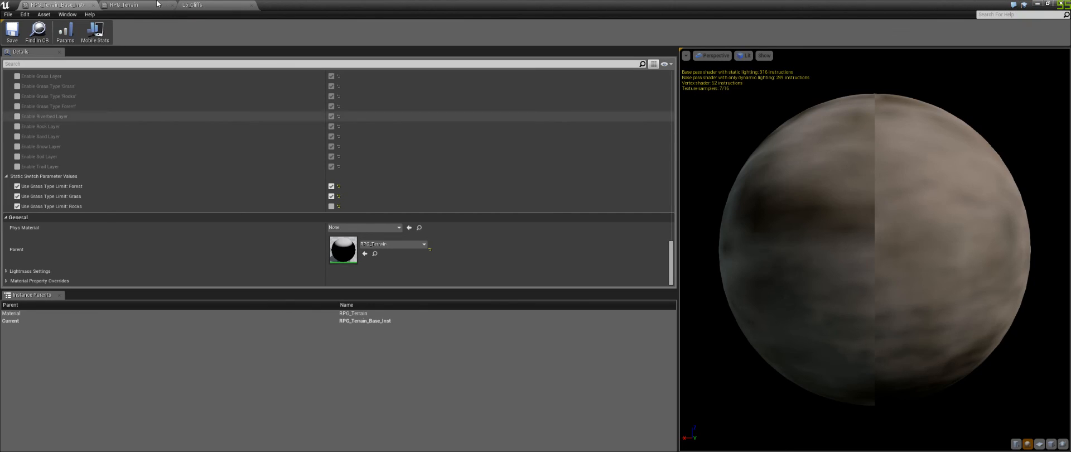
left_click(93, 5)
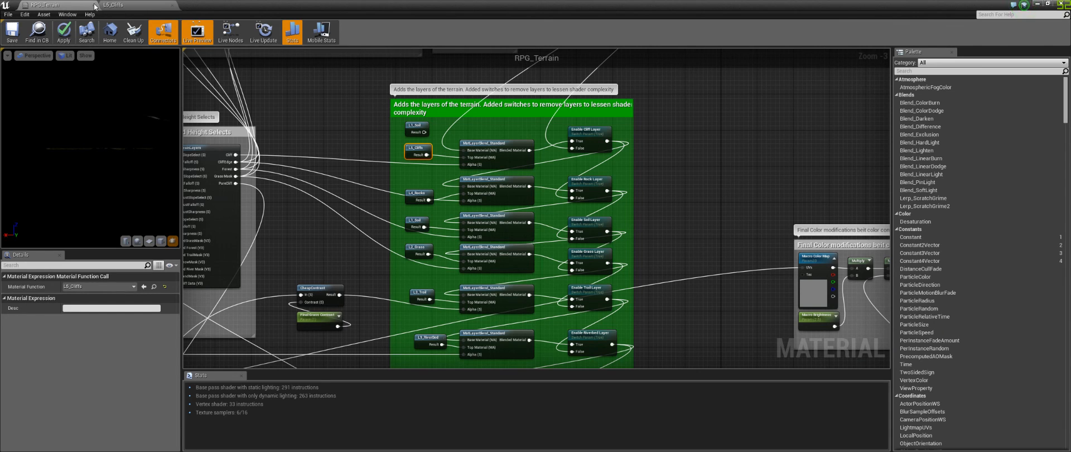
left_click(93, 5)
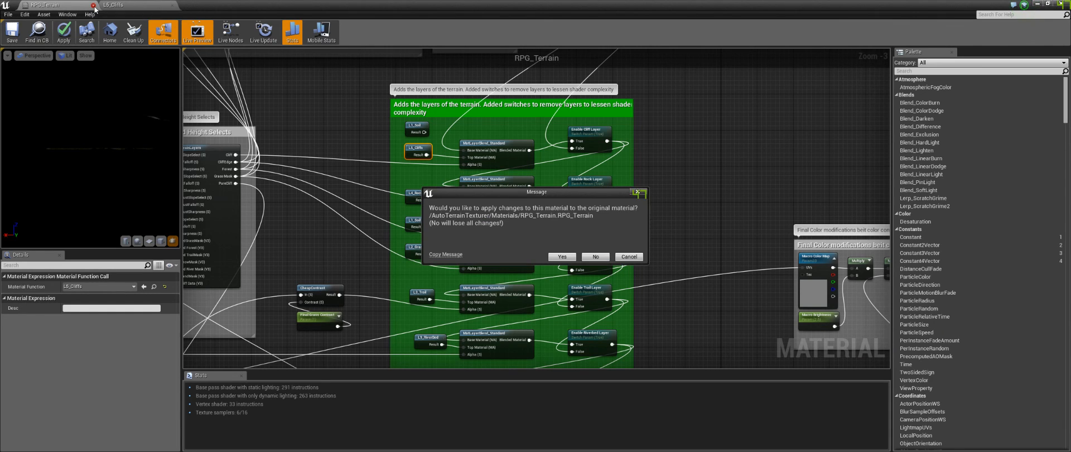
left_click(595, 257)
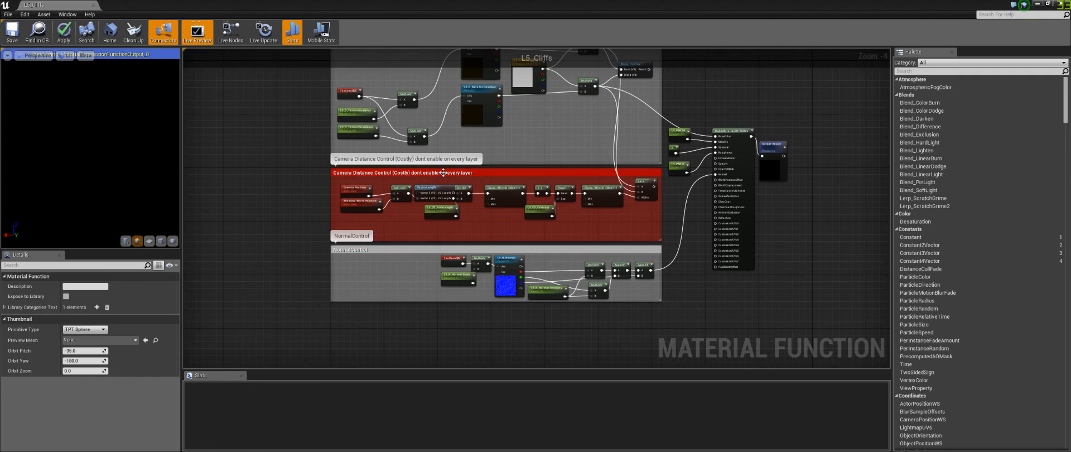
left_click(93, 5)
left_click(595, 257)
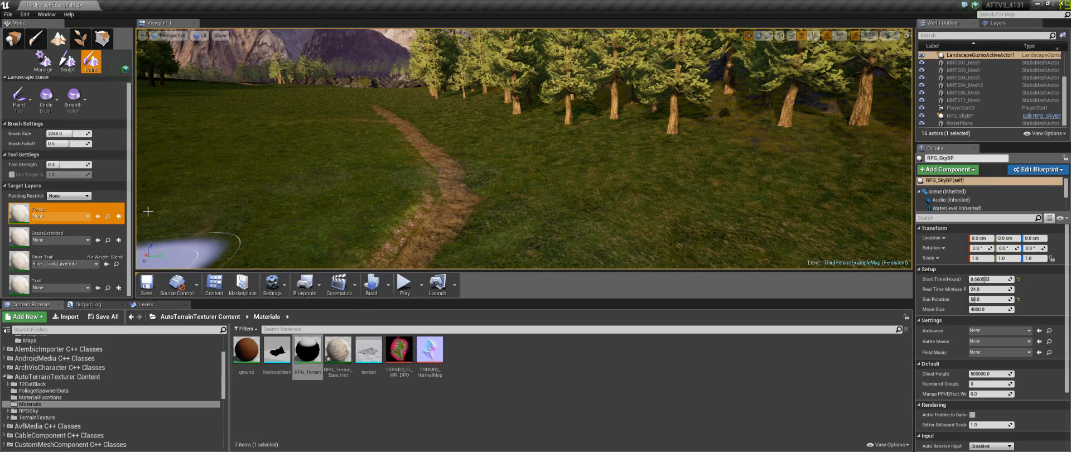
Step: Switch the level editor to Place mode and orbit the viewport to view the textured landscape
left_click(14, 38)
right_click_drag(580, 184, 560, 199)
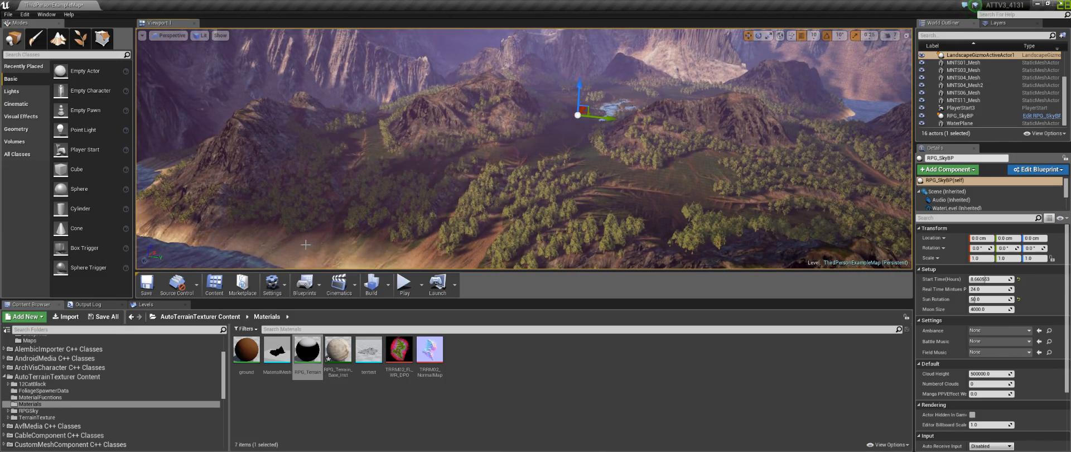
mouse_move(357, 207)
right_mouse_down()
mouse_move(332, 207)
mouse_move(348, 204)
right_mouse_up()
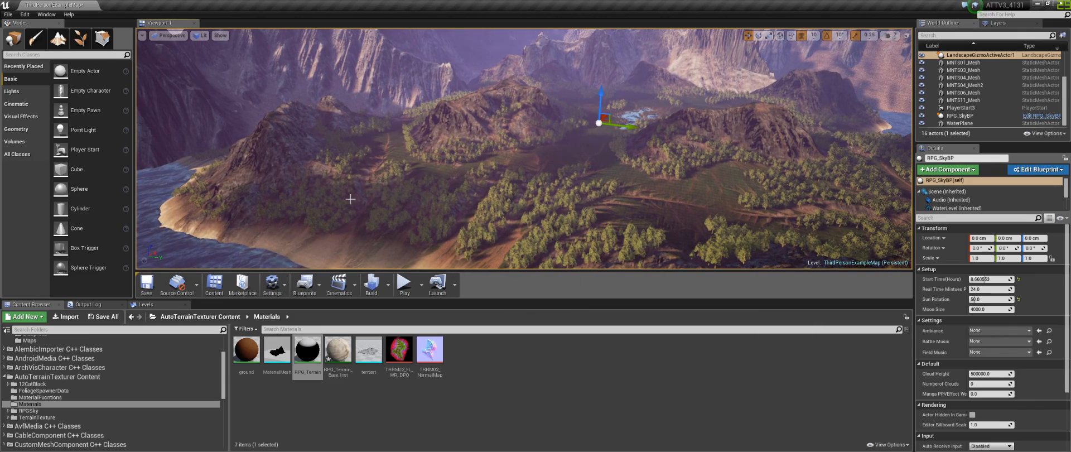
mouse_move(414, 172)
right_mouse_down()
mouse_move(386, 168)
mouse_move(427, 177)
right_mouse_up()
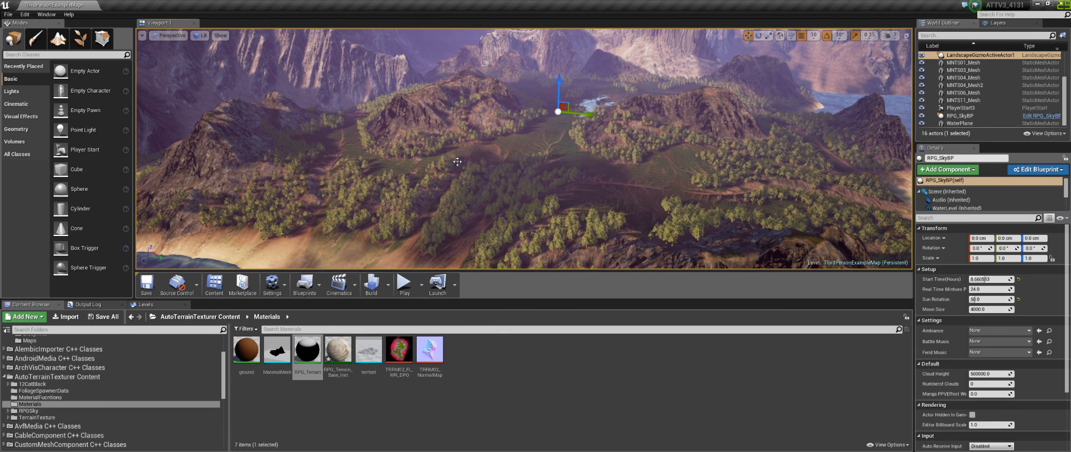